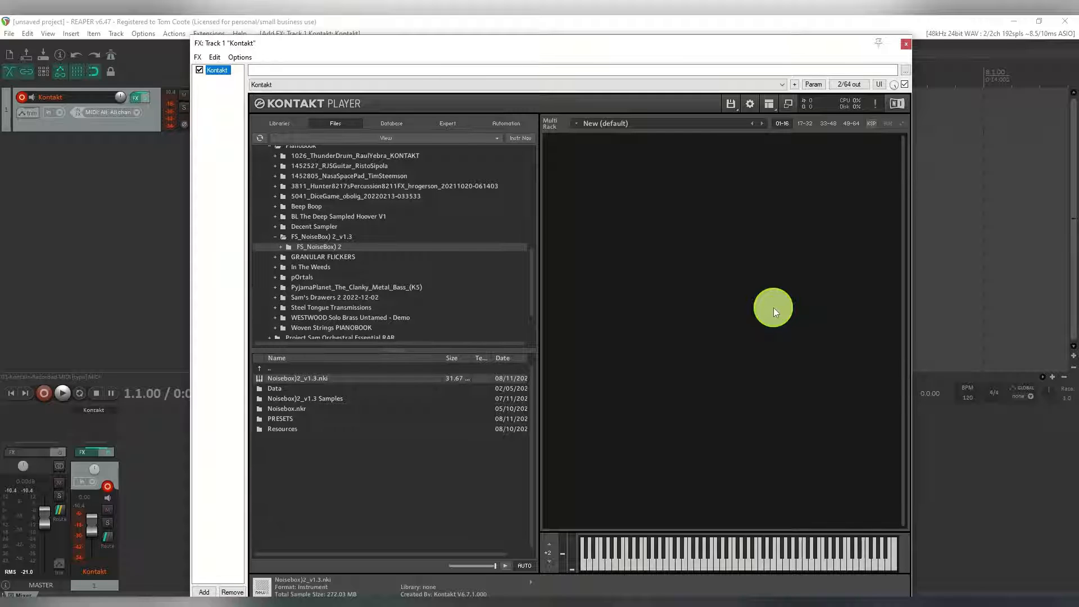
Load Noisebox)2_v1.3.nki into Kontakt and reposition the FX window to expose the recorded MIDI item on the track
double_click(272, 378)
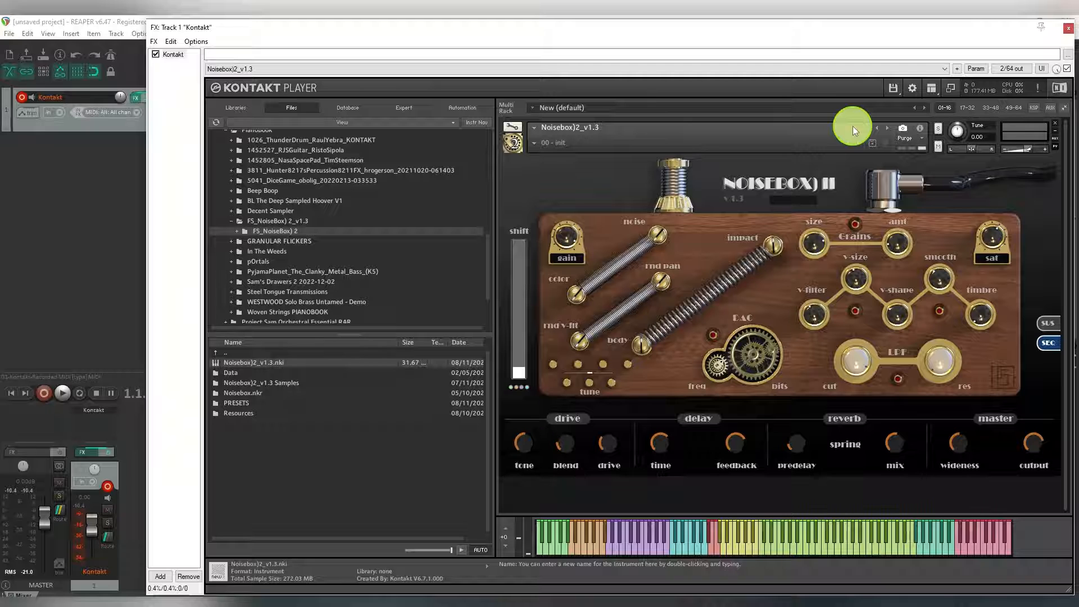
left_click_drag(587, 34, 698, 153)
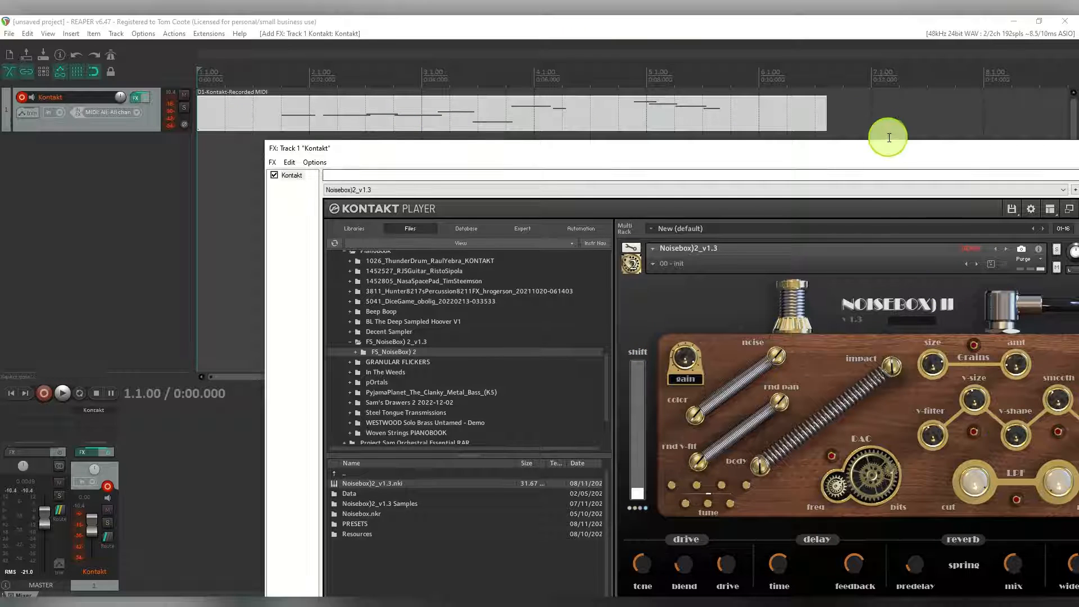
left_click_drag(890, 149, 808, 149)
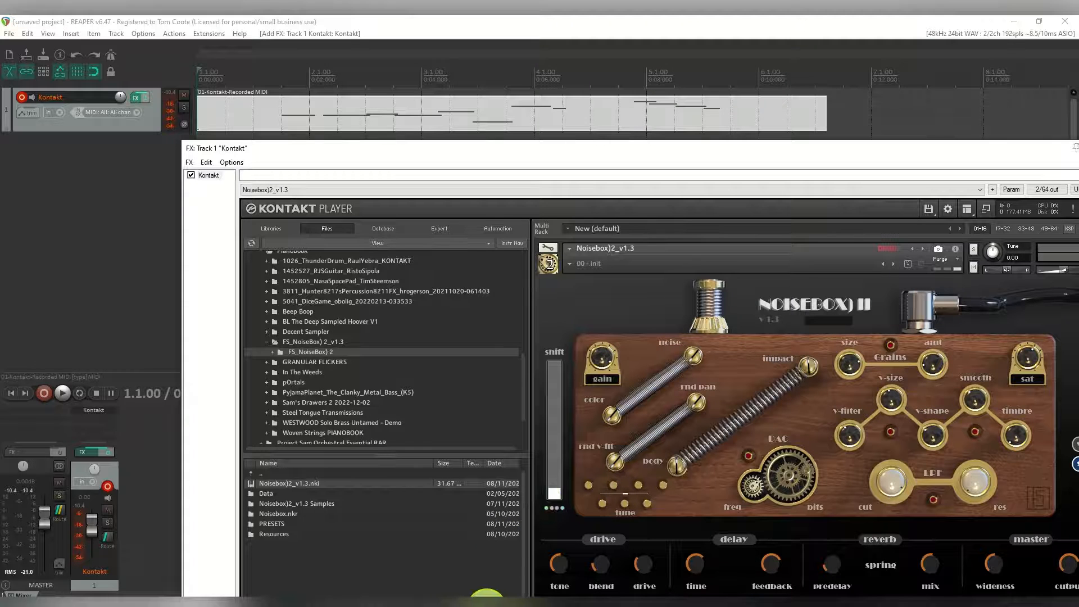
Switch to the browser, examine Fluidshell Design's sample packs on Pianobook, and return to REAPER
left_click(494, 594)
left_click(759, 31)
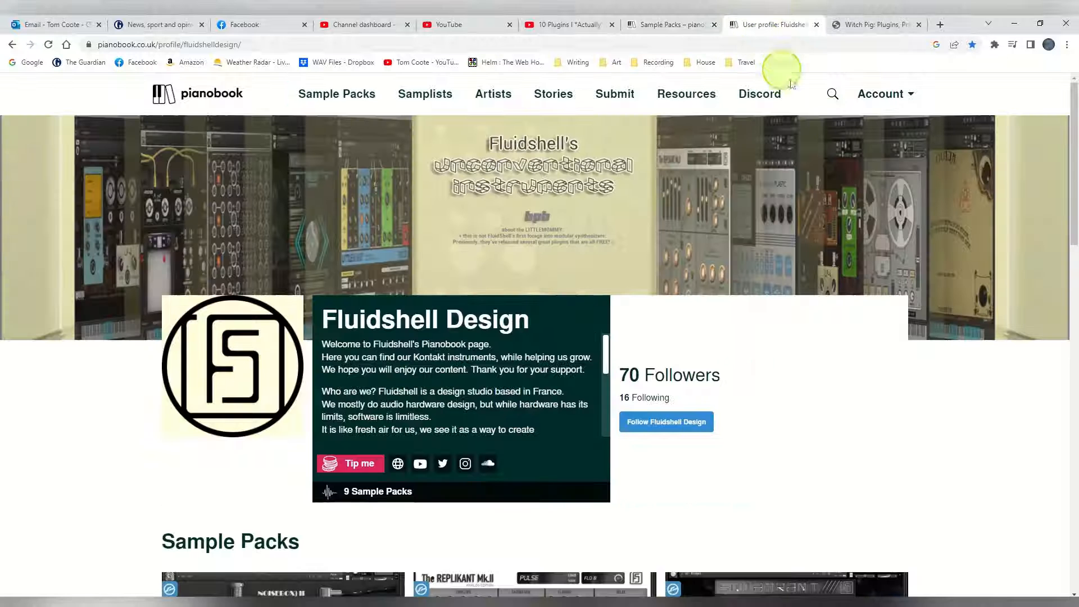
scroll(999, 313, "down", 4)
scroll(999, 313, "down", 3)
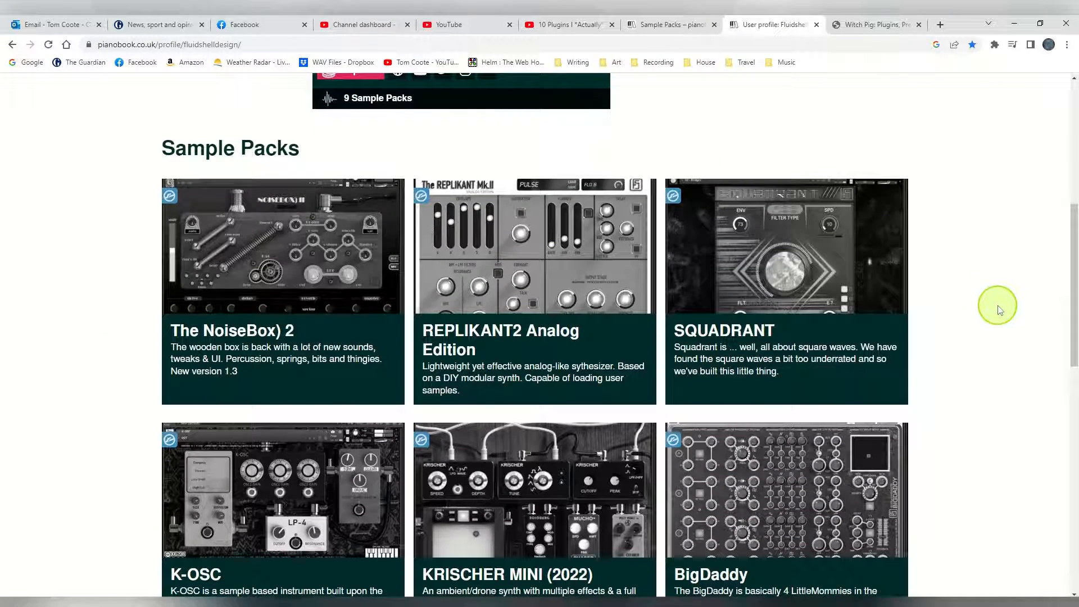
scroll(998, 307, "up", 7)
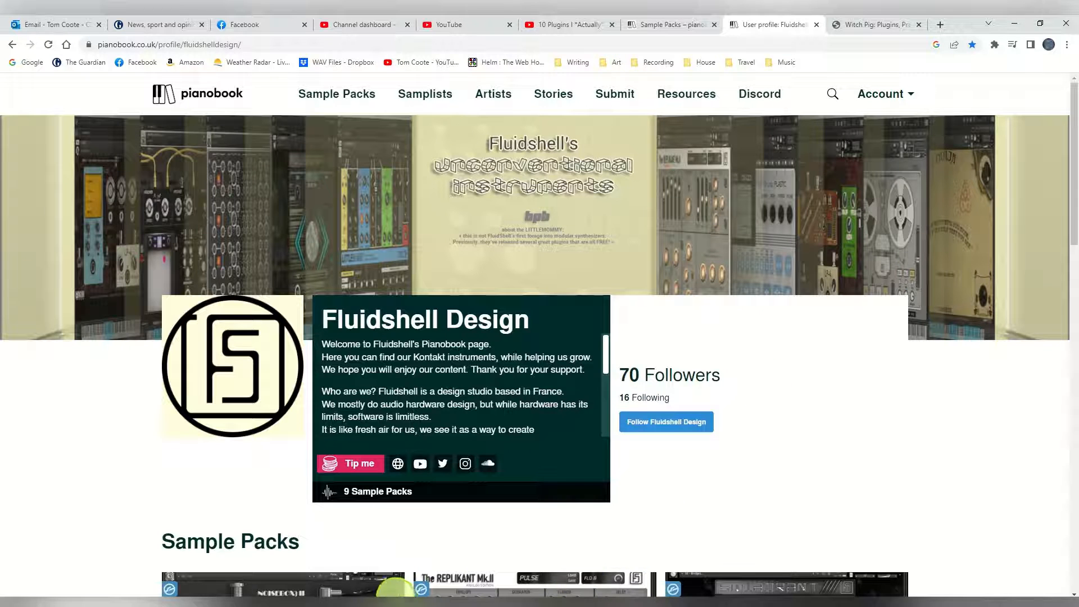
left_click(715, 350)
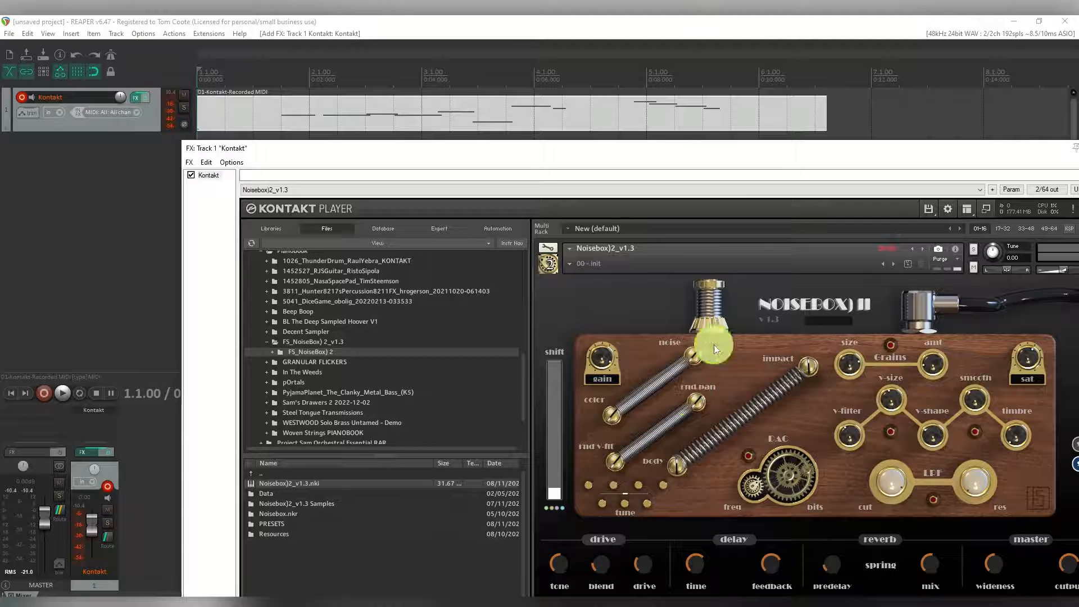
Apply the track FX to the recorded Kontakt MIDI item as a new take
left_click(295, 93)
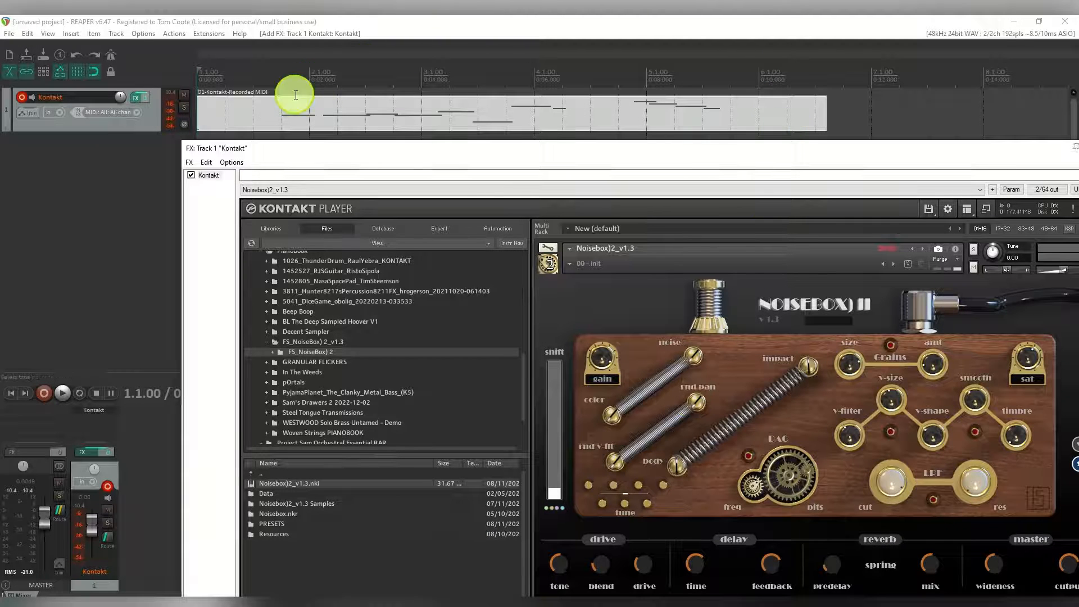
left_click(311, 115)
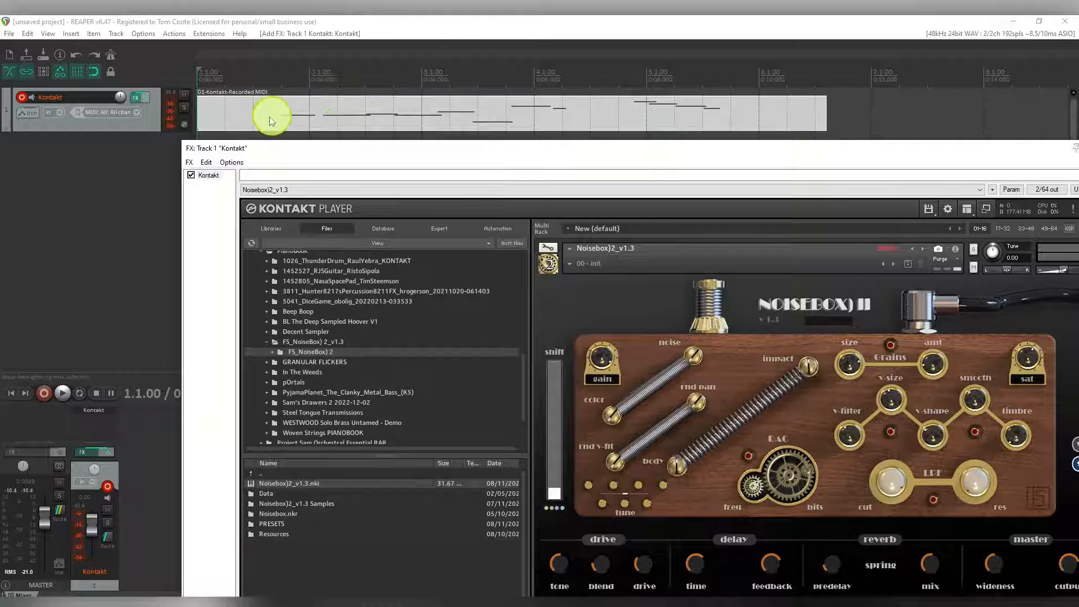
right_click(218, 116)
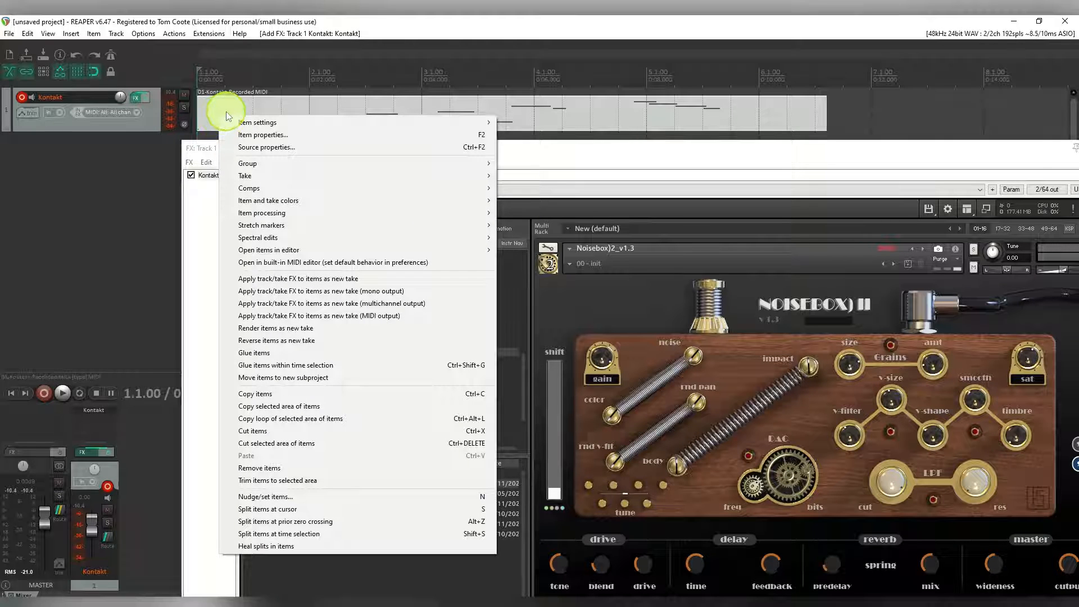
left_click(269, 283)
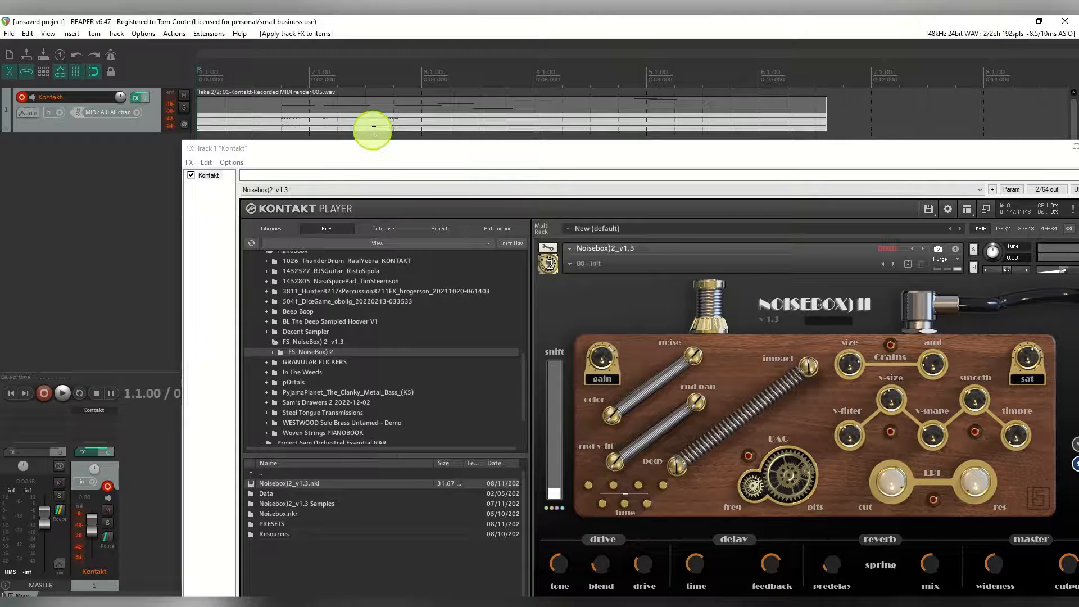
Play back the rendered take with Kontakt bypassed, and re-enable Kontakt with its whole instrument panel in view
left_click(191, 175)
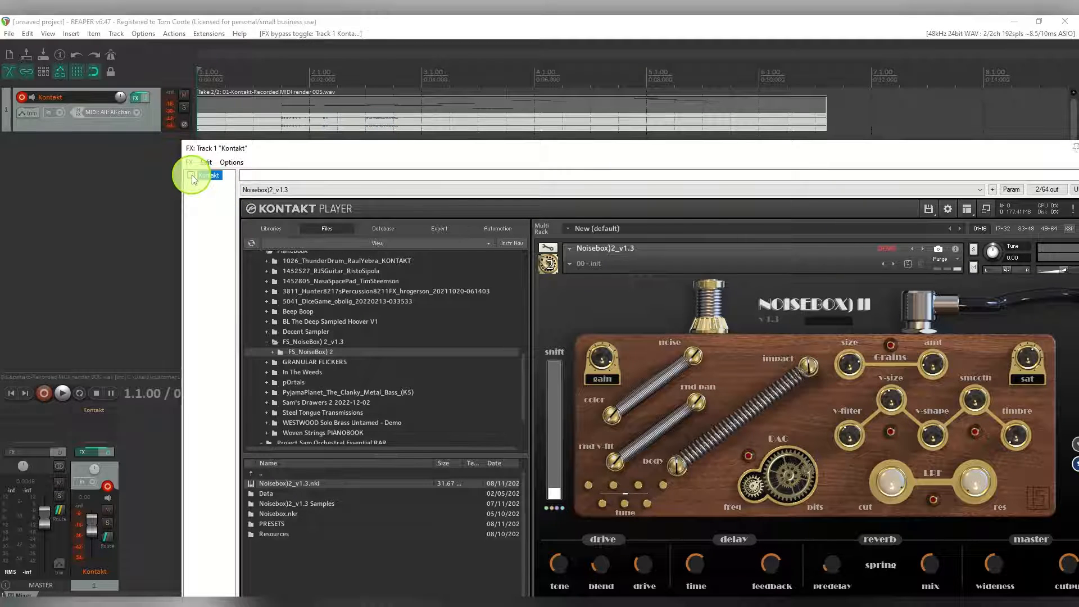
left_click(63, 393)
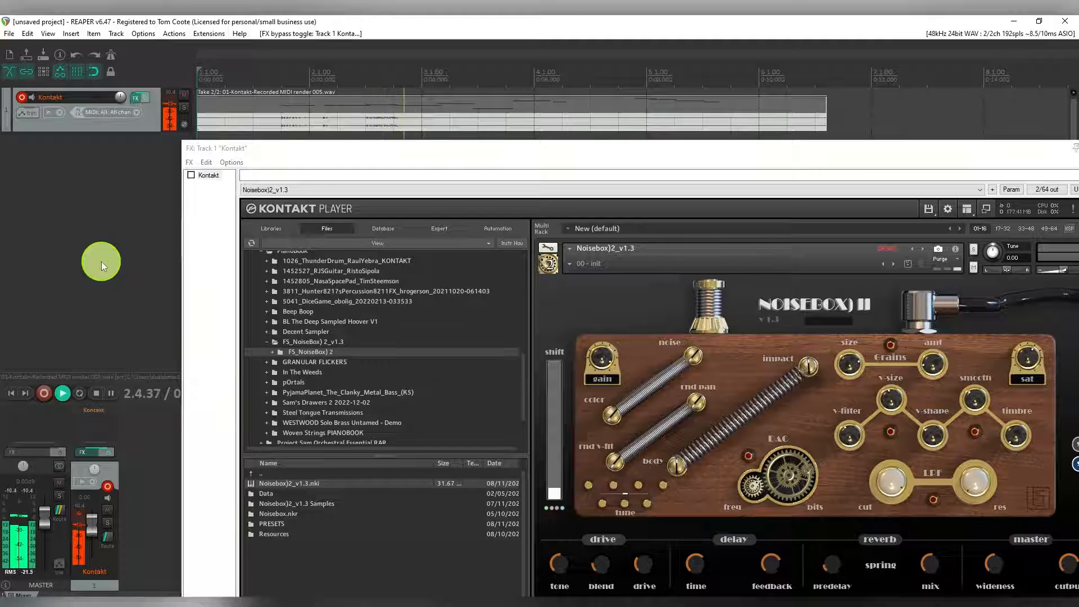
left_click(98, 382)
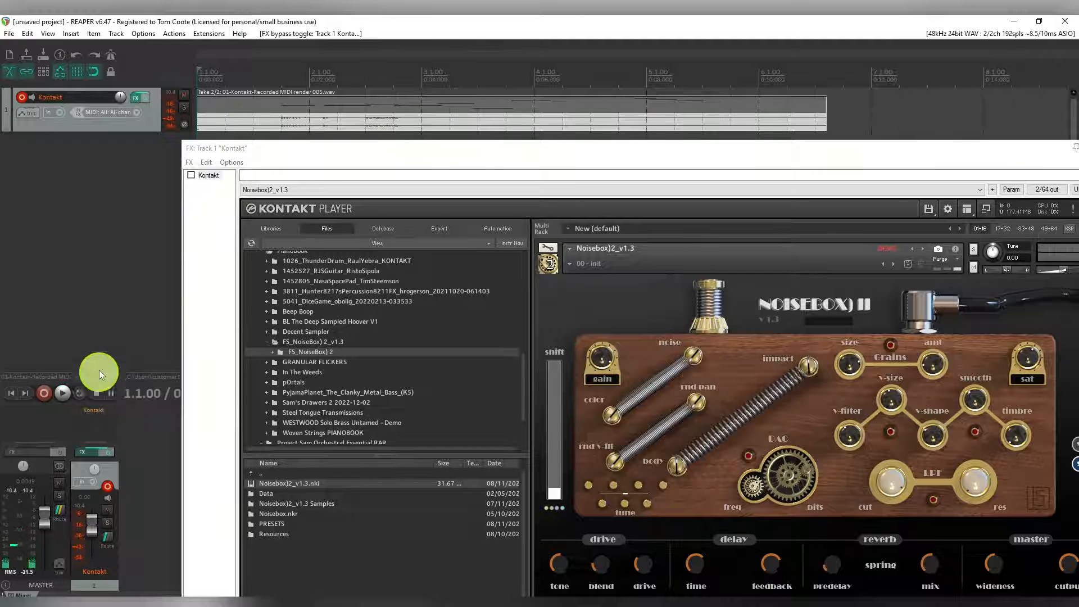
left_click(191, 175)
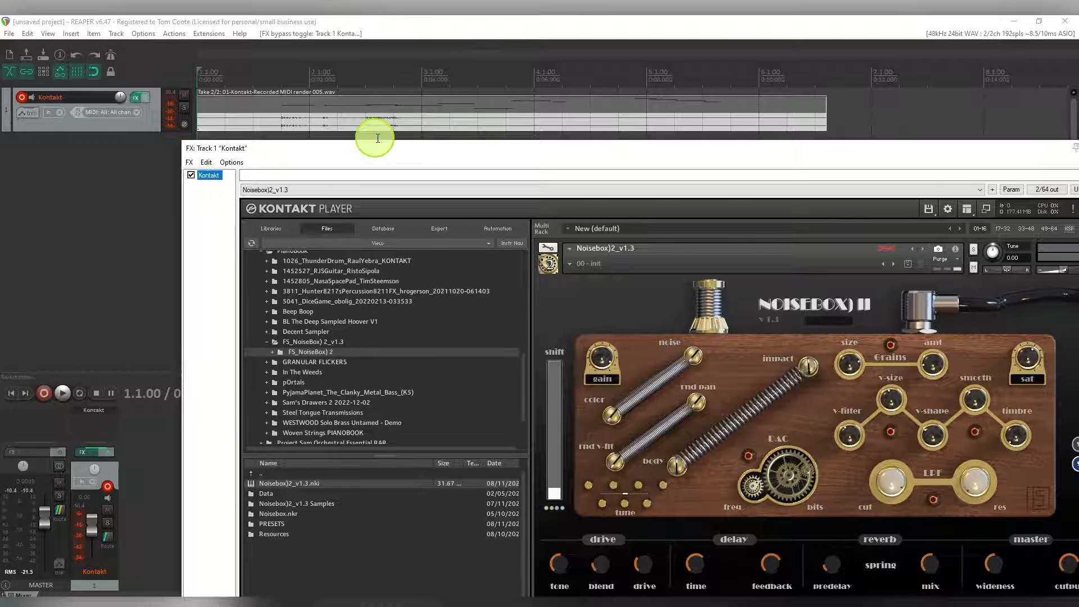
left_click_drag(416, 150, 377, 56)
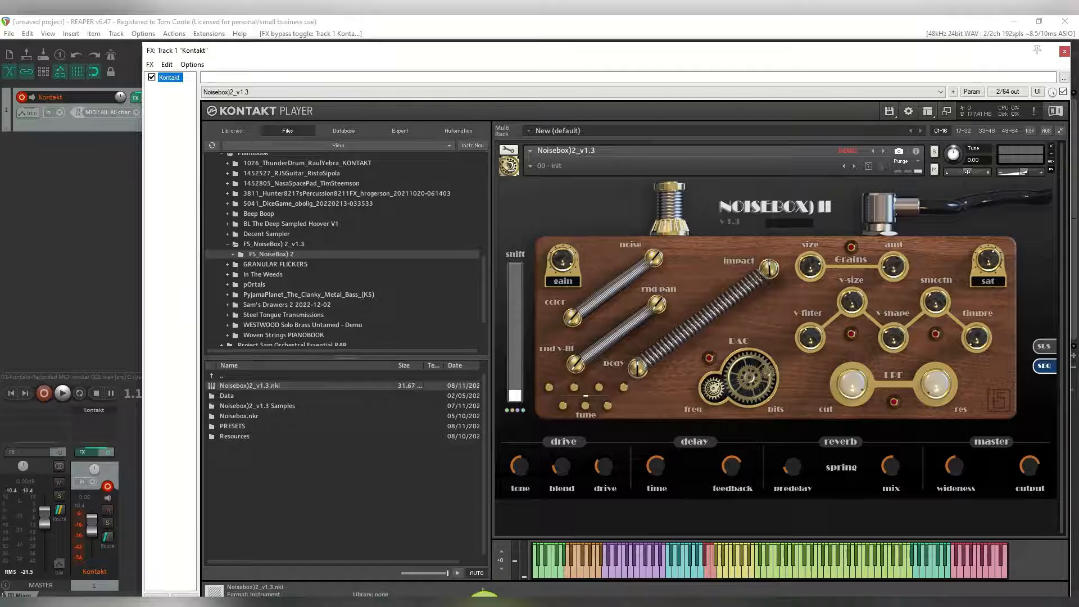
Switch to the browser to view Pianobook's Sample Packs page, and return to REAPER
left_click(483, 597)
left_click(676, 26)
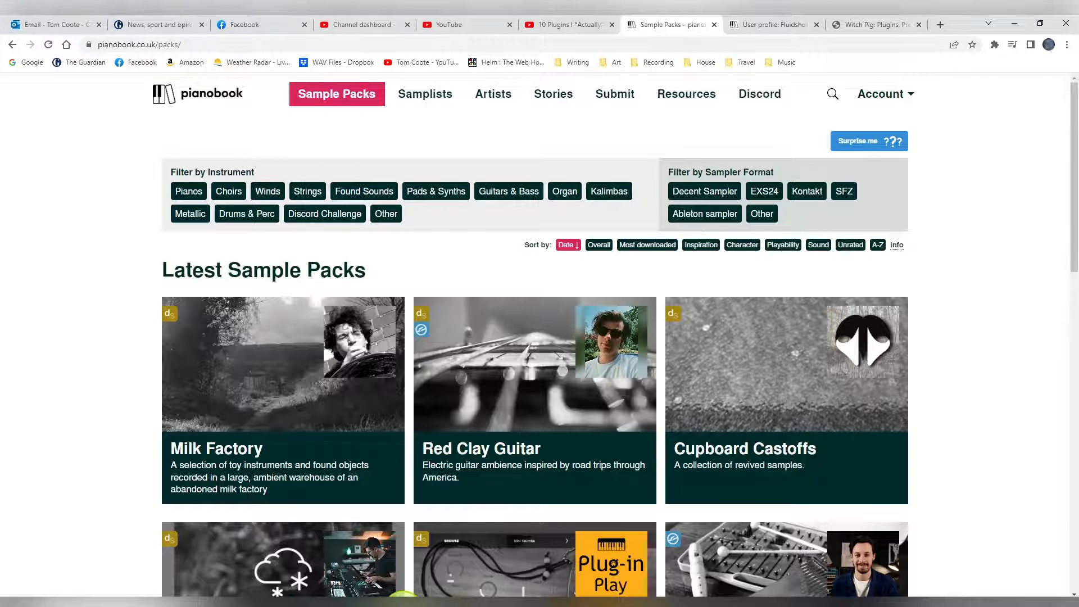
left_click(412, 597)
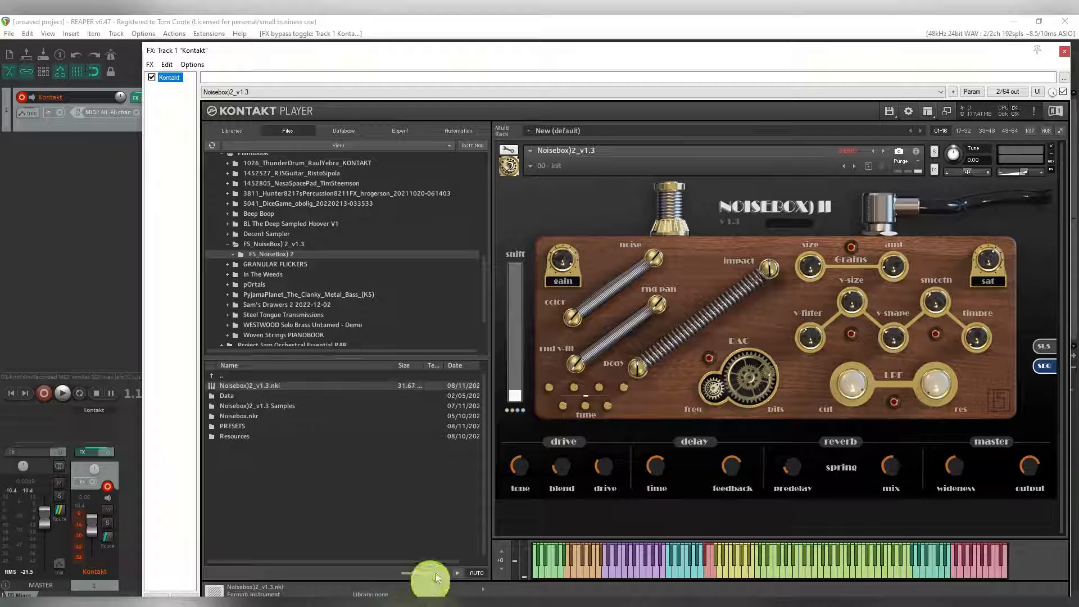
Remove the NoiseBox instrument and load The Deep Sampled Hoover.nki from the BL The Deep Sampled Hoover V1 folder's Instruments subfolder
left_click(1057, 159)
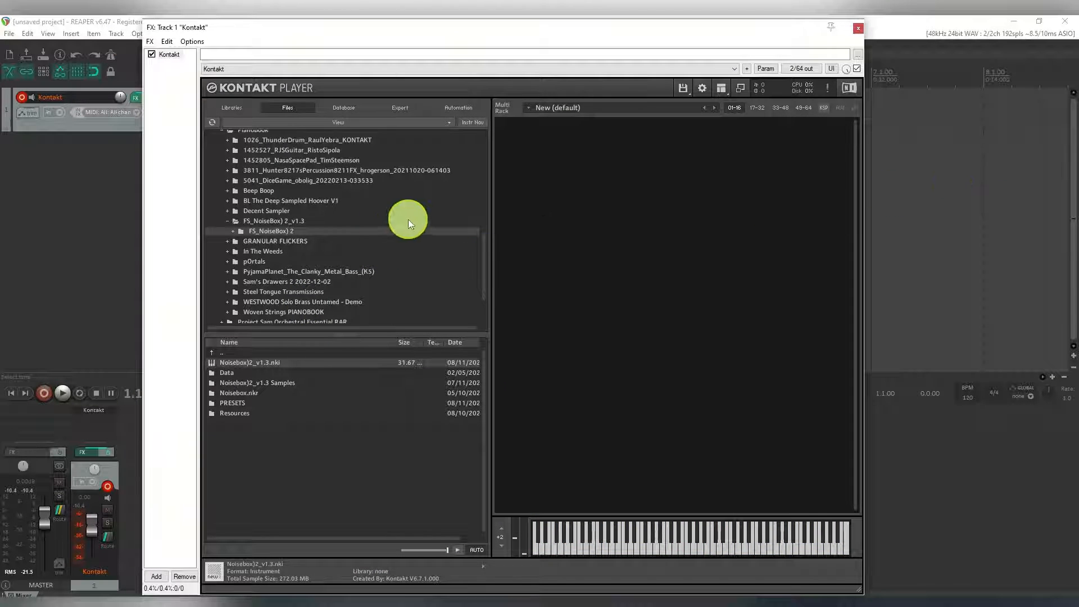
left_click(288, 201)
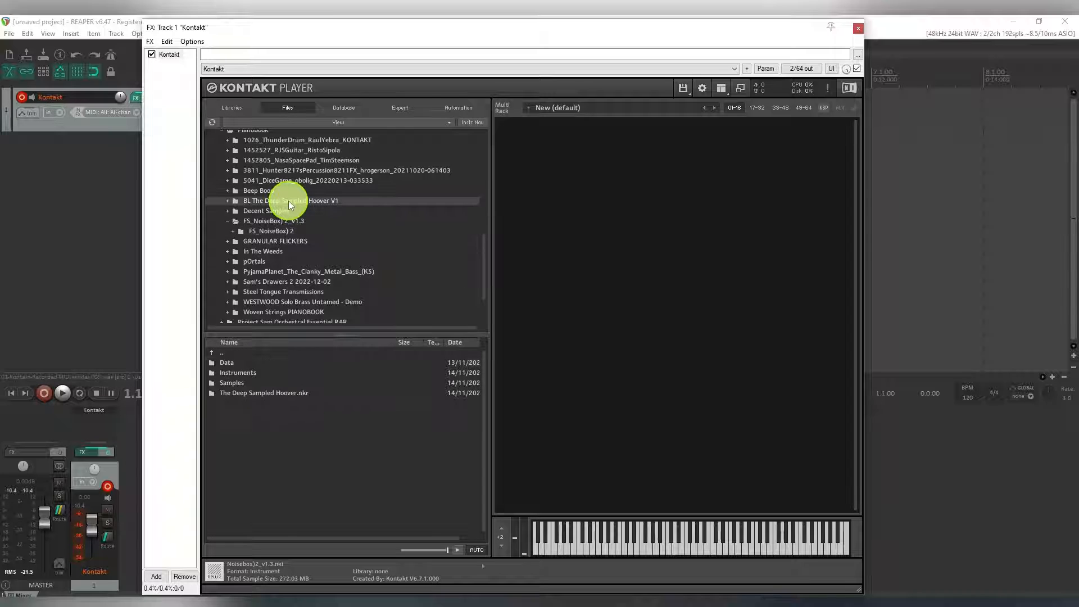
double_click(242, 375)
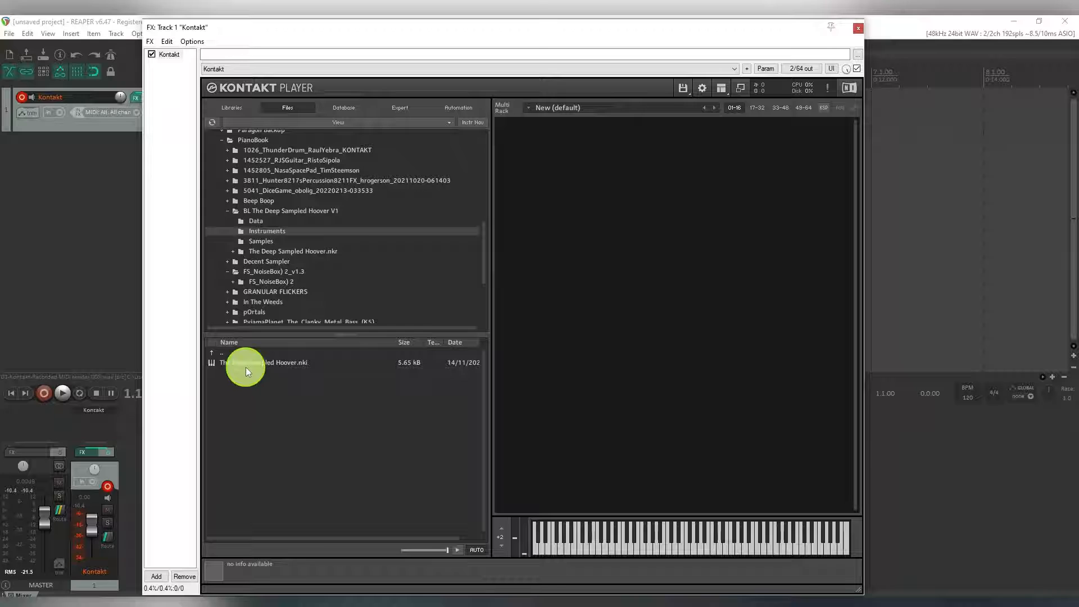
double_click(245, 365)
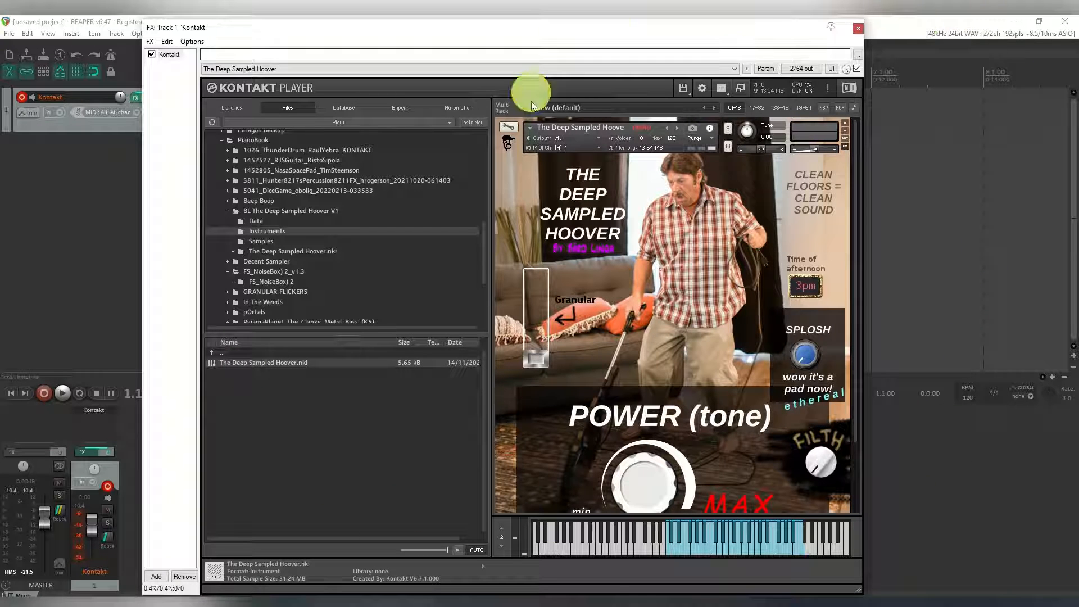
Collapse Kontakt to its compact view and raise the Hoover's Granular slider to maximum
left_click(740, 89)
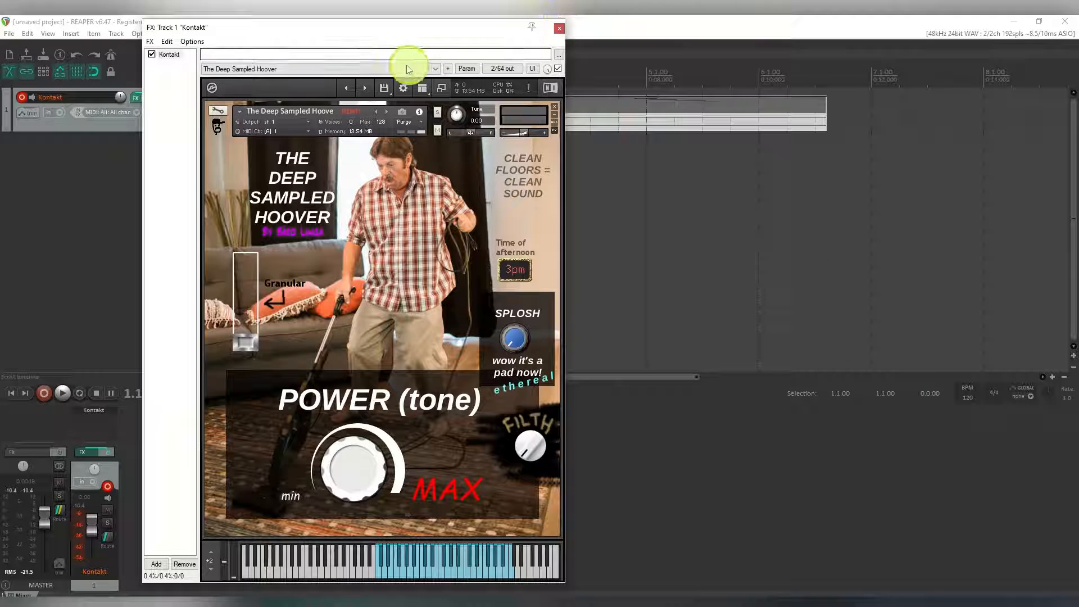
left_click_drag(392, 34, 562, 34)
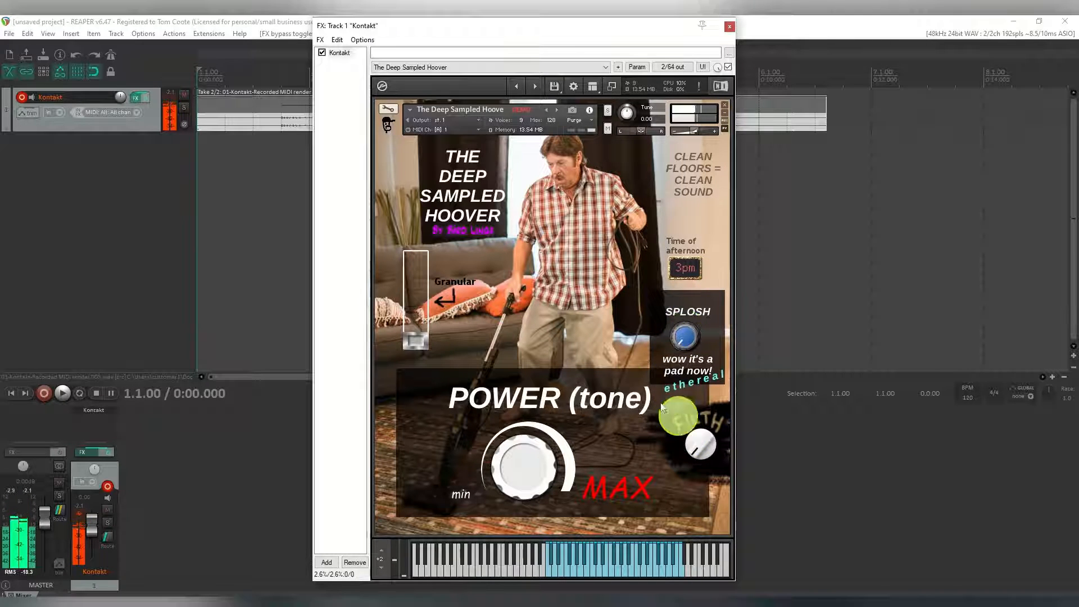
left_click_drag(416, 336, 417, 209)
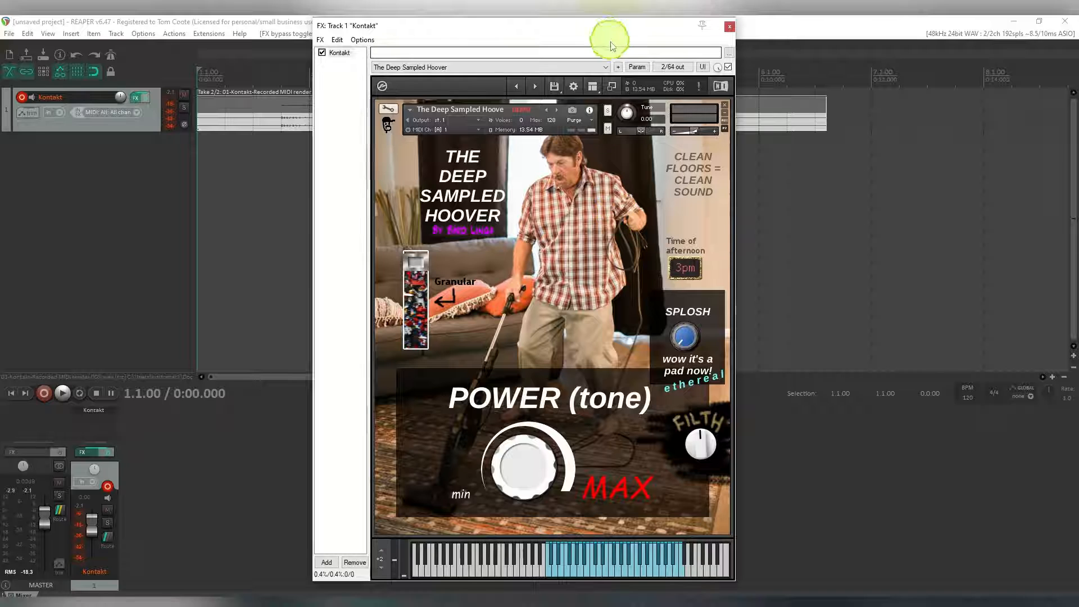
Load Solo Brass Untamed - Demo.nki from the WESTWOOD folder's 01 Instrument subfolder and remove The Deep Sampled Hoover without saving changes
left_click(612, 85)
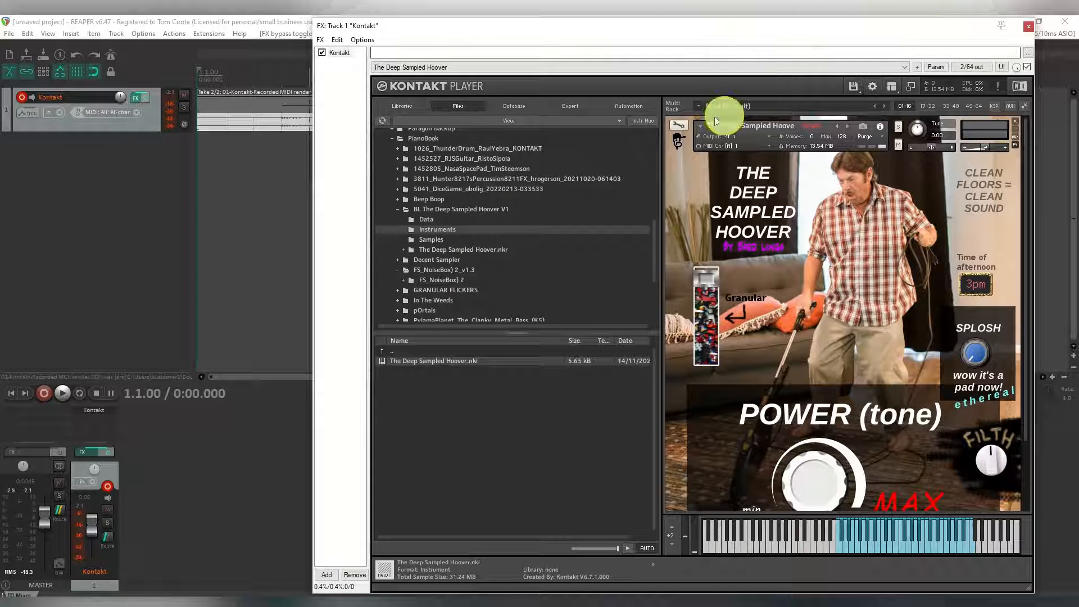
left_click_drag(723, 29, 653, 39)
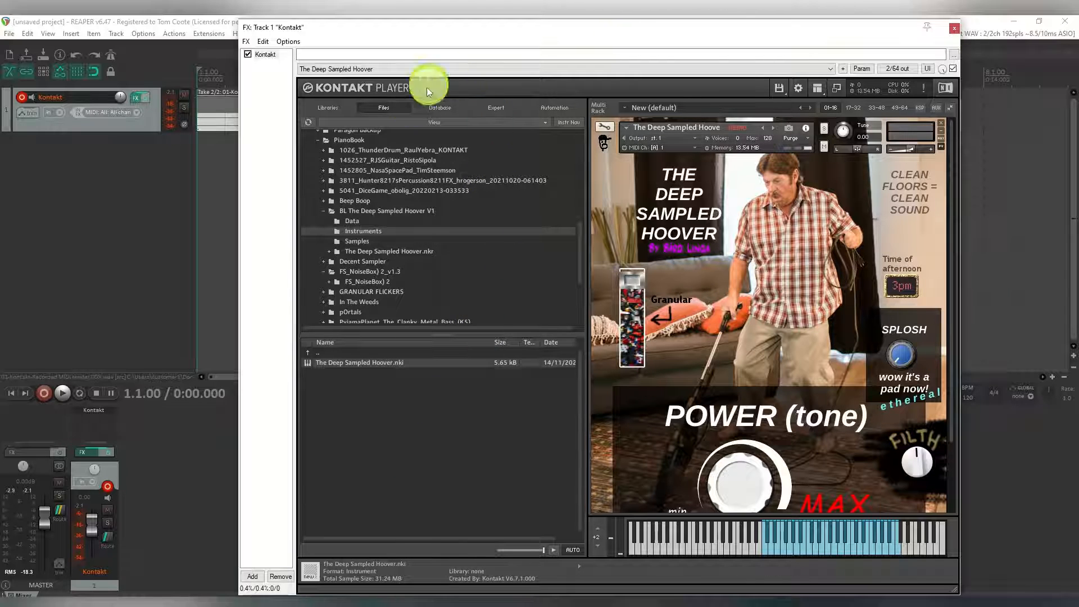
left_click(324, 212)
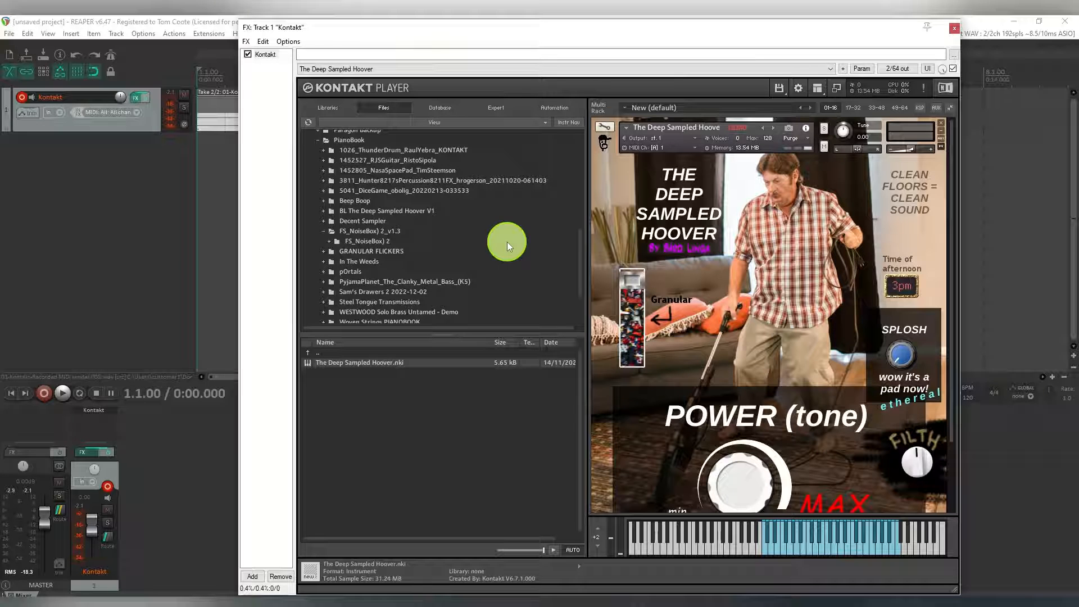
left_click(370, 312)
double_click(340, 364)
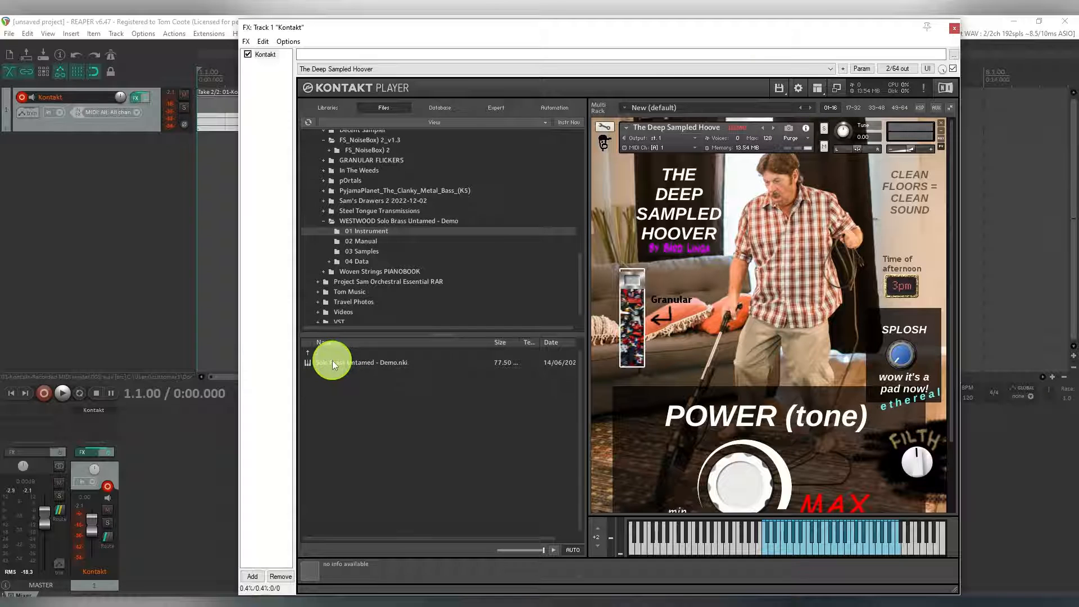
left_click(332, 362)
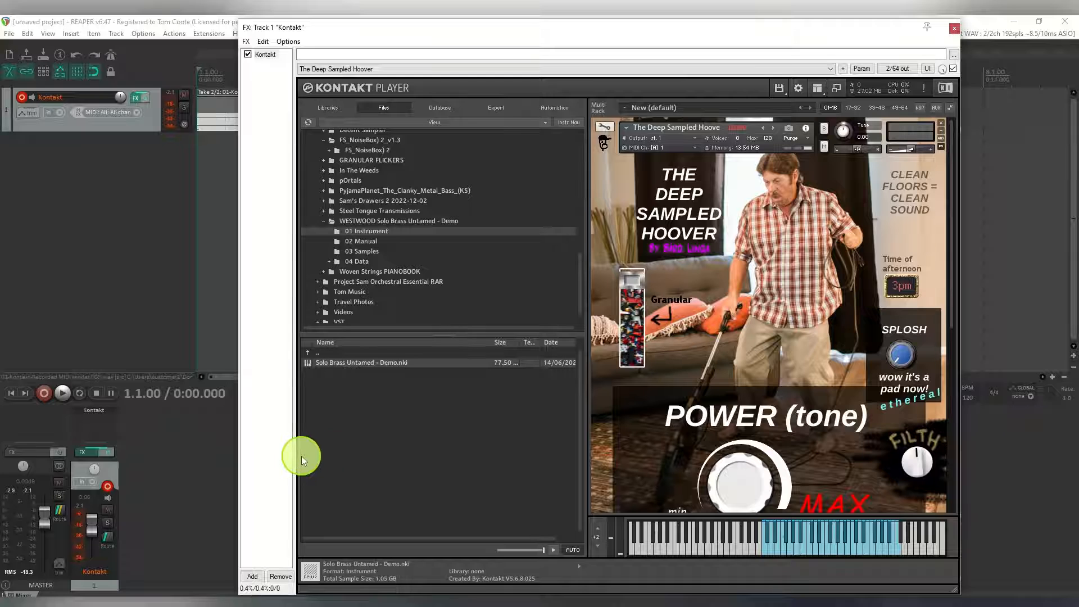
left_click(943, 127)
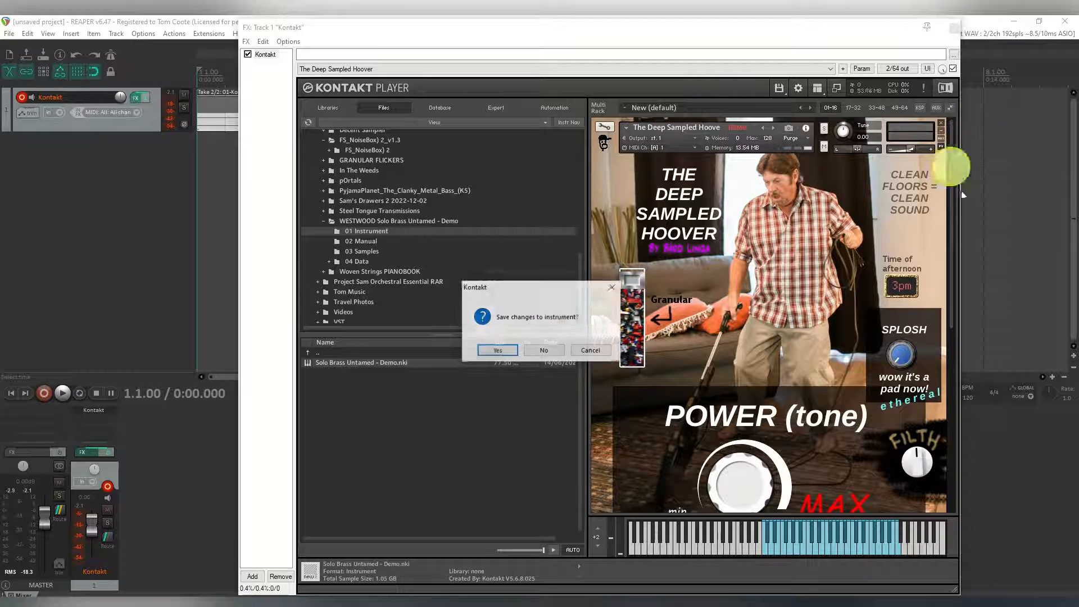
left_click(544, 351)
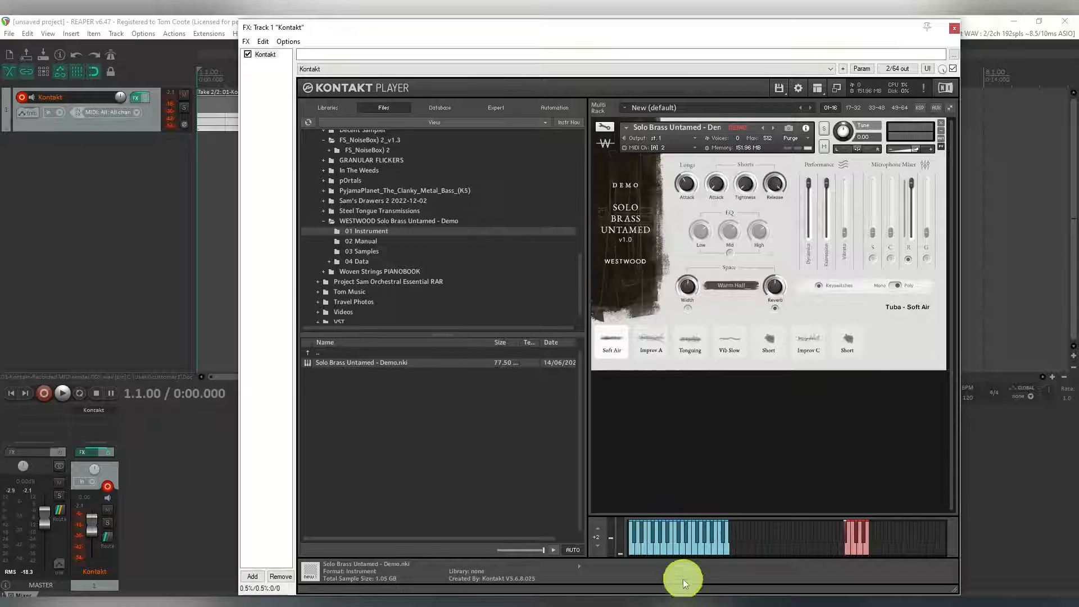
Audition two low notes with the Soft Air articulation and select the Tonguing articulation
left_click(682, 551)
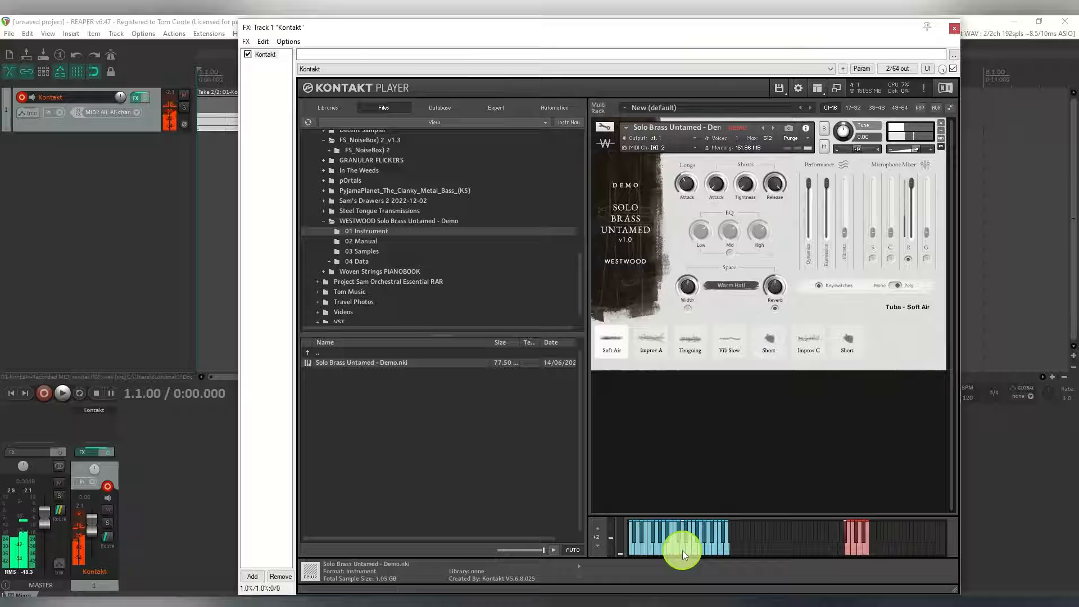
left_click(667, 552)
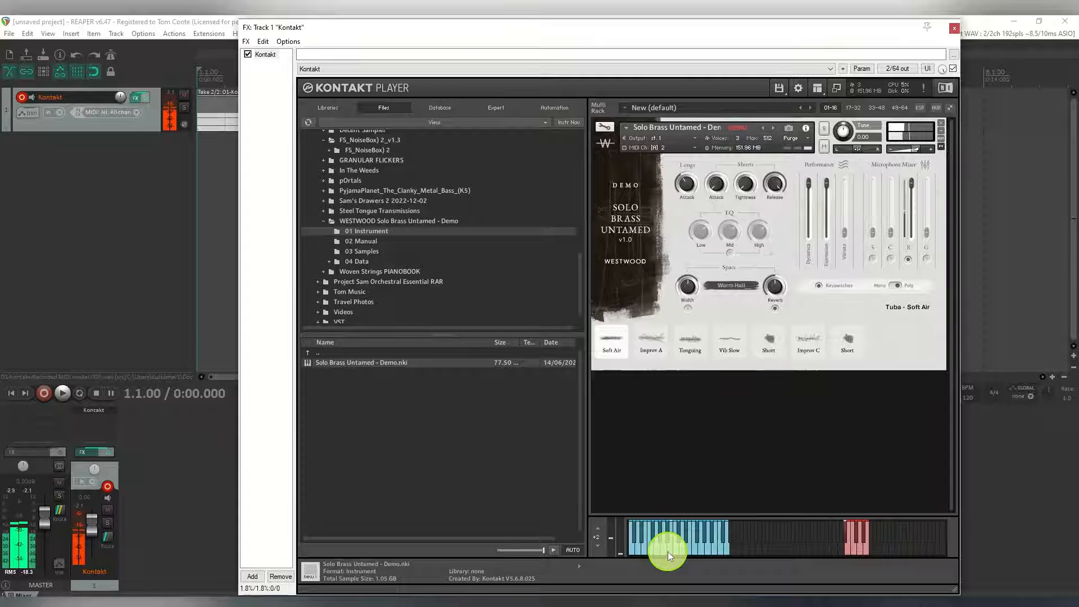
left_click(696, 346)
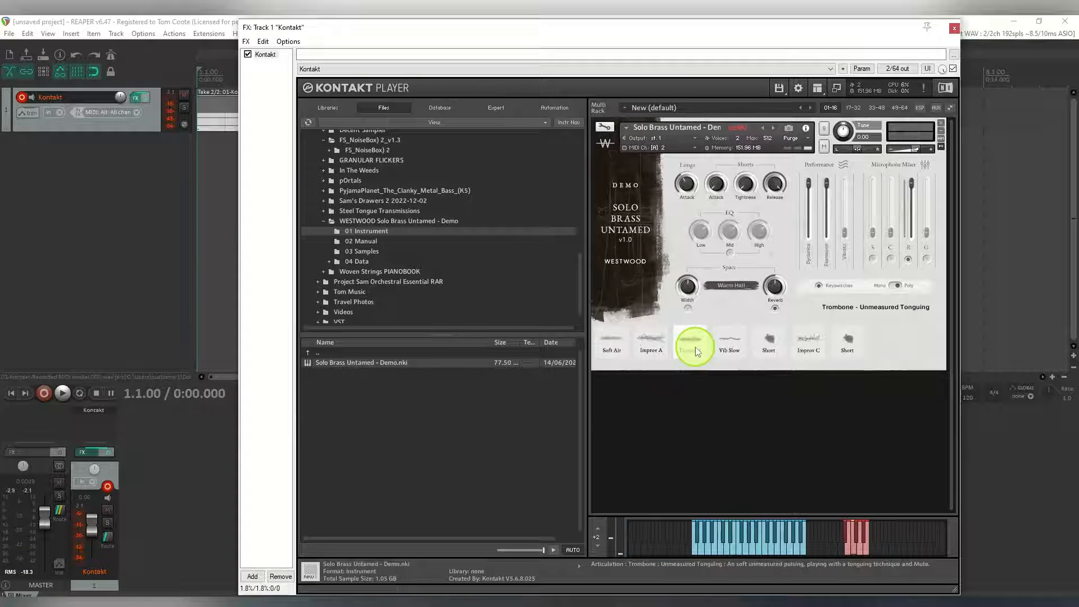
Audition several notes across the playable range of Solo Brass Untamed with the Tonguing articulation
left_click(745, 549)
left_click(764, 551)
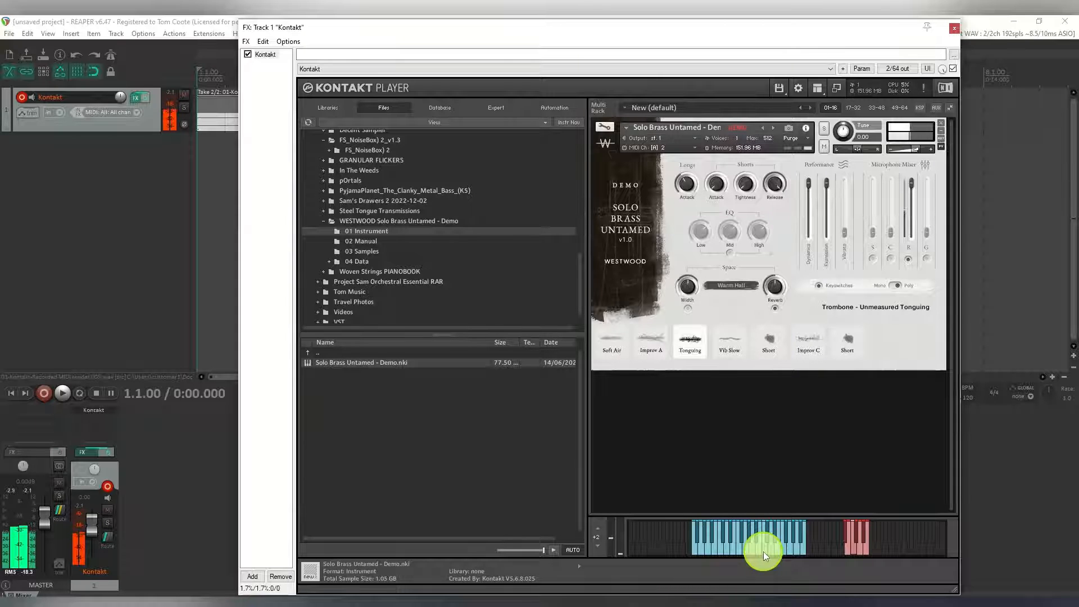
left_click(716, 548)
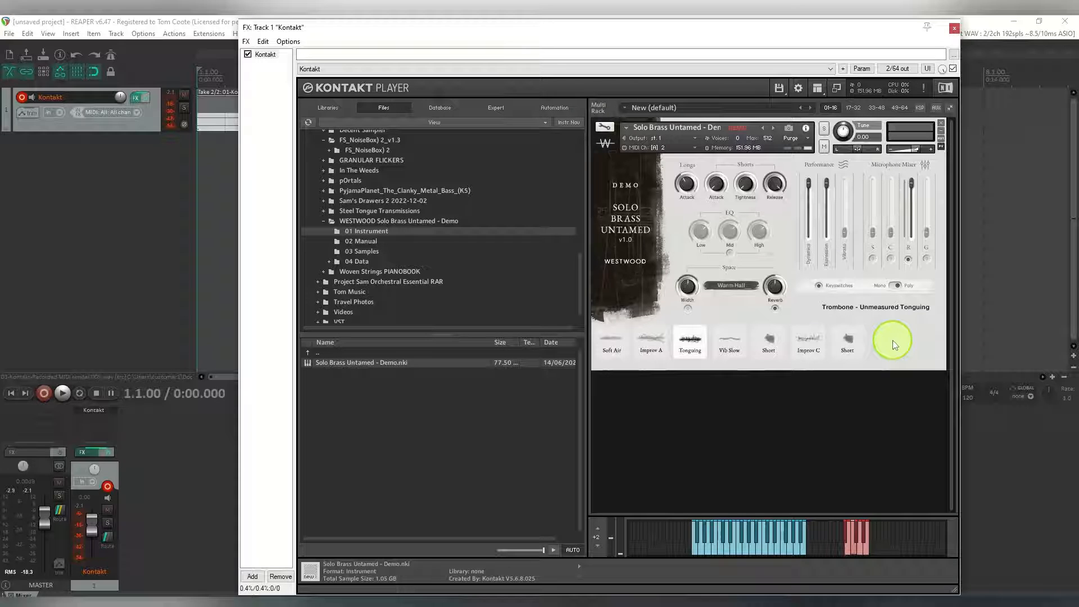
Remove Solo Brass Untamed without saving changes and load Steel Tongue Transmissions.nki from the Steel Tongue Transmissions folder
left_click(941, 126)
left_click(548, 349)
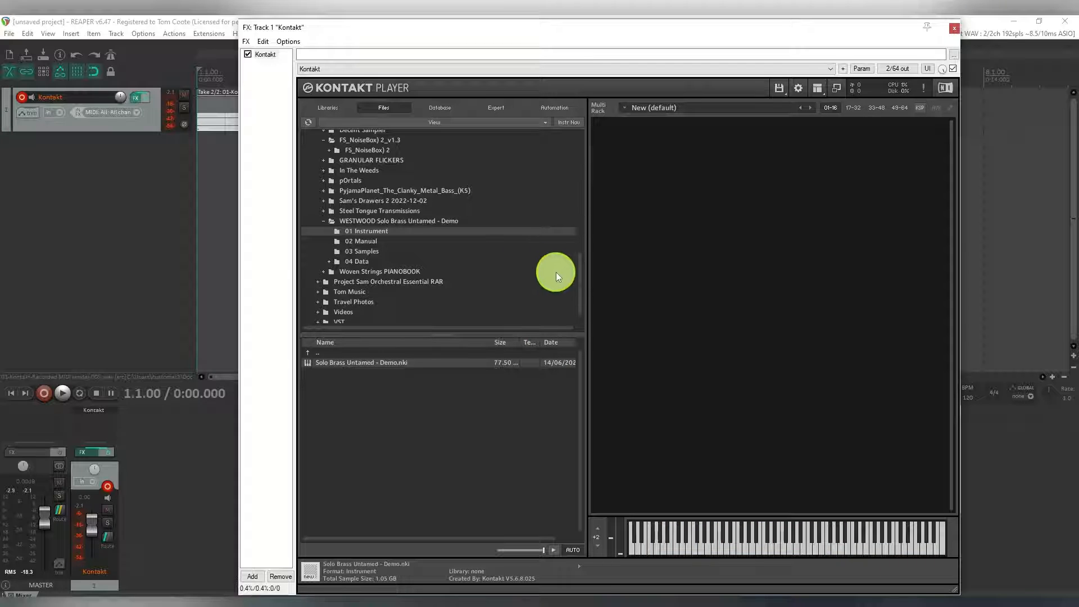
left_click_drag(578, 285, 578, 250)
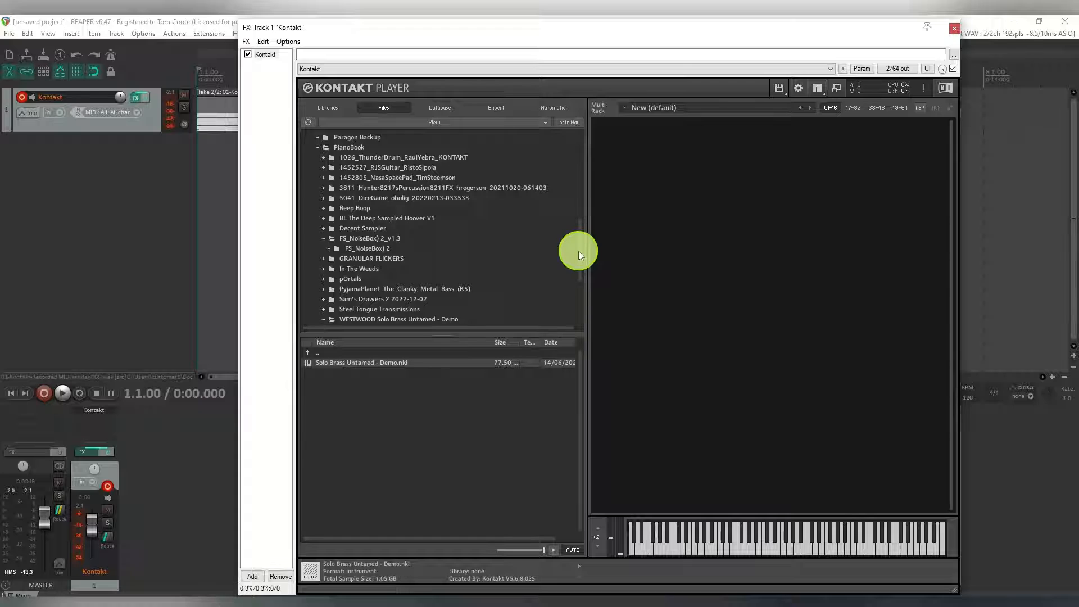
left_click_drag(579, 250, 576, 284)
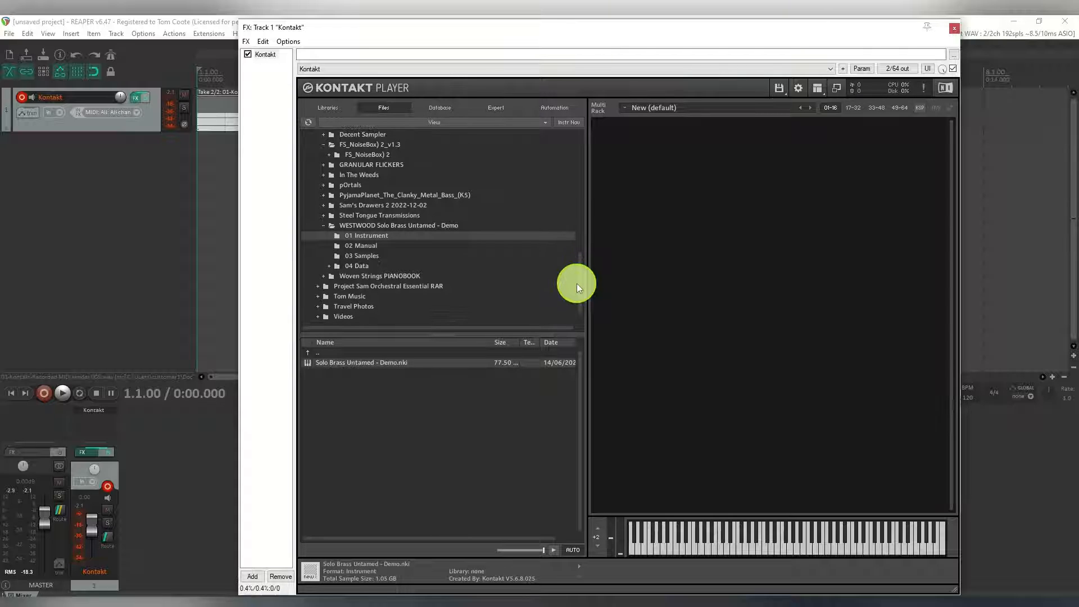
left_click(400, 217)
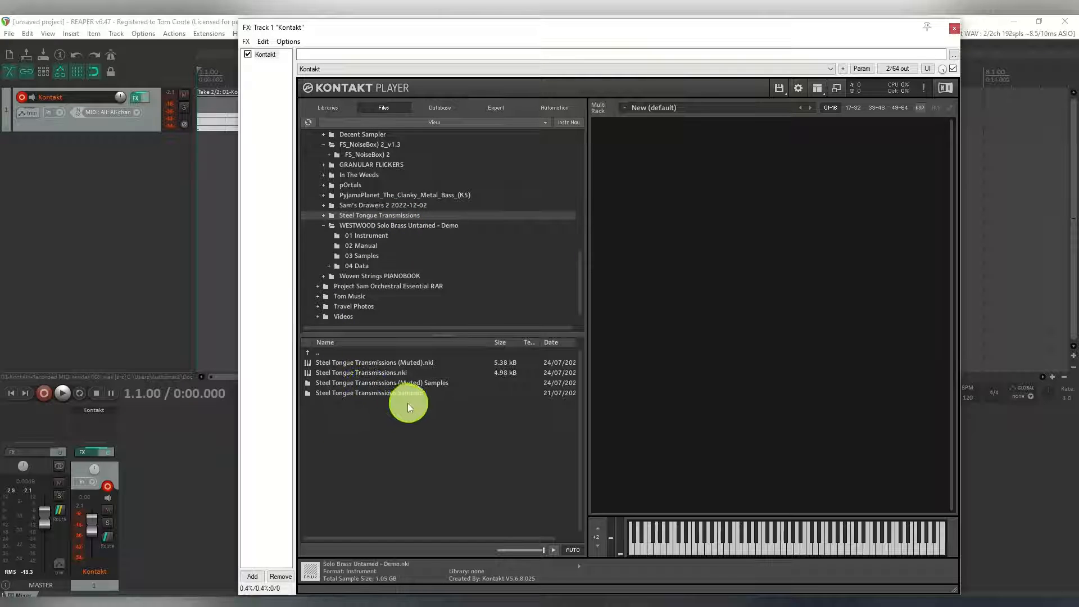
double_click(367, 374)
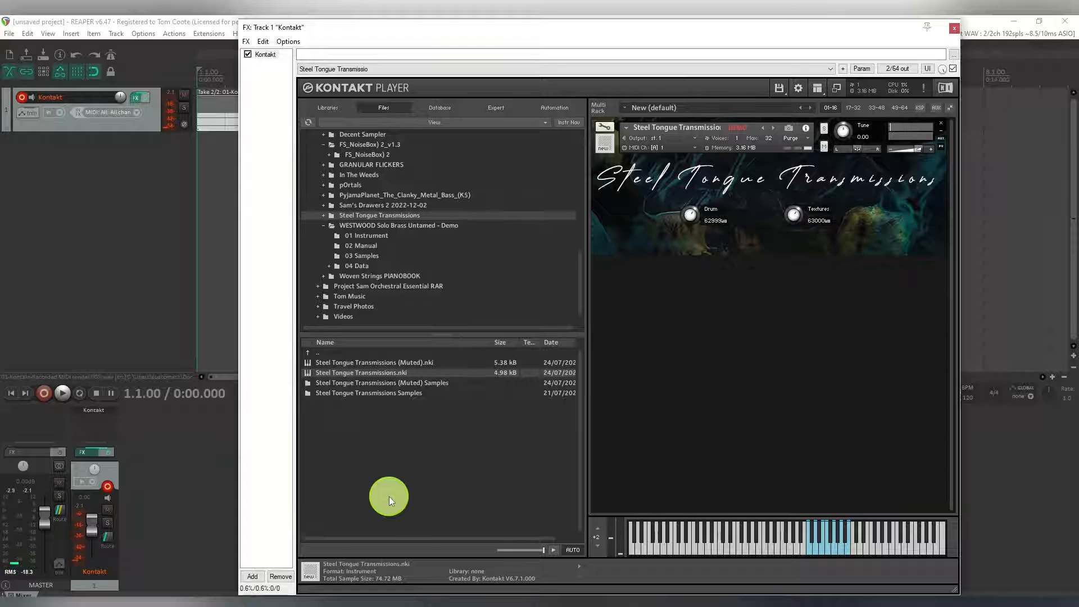
Replace Steel Tongue Transmissions with Steel Tongue Transmissions (Muted).nki for a trial, and clear it from the rack after playing
left_click(942, 125)
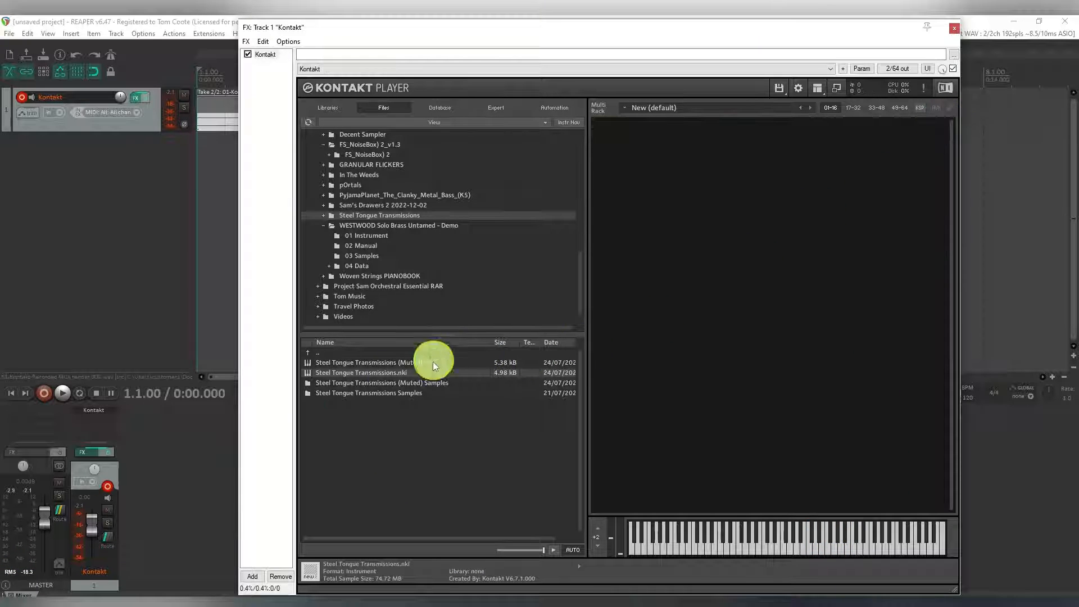
double_click(367, 363)
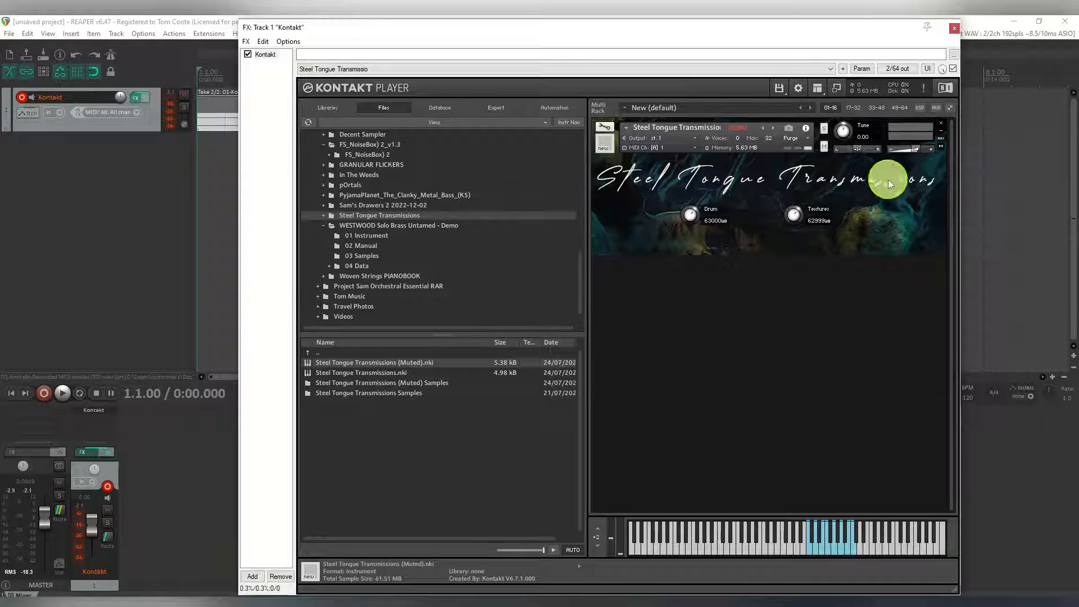
left_click(940, 125)
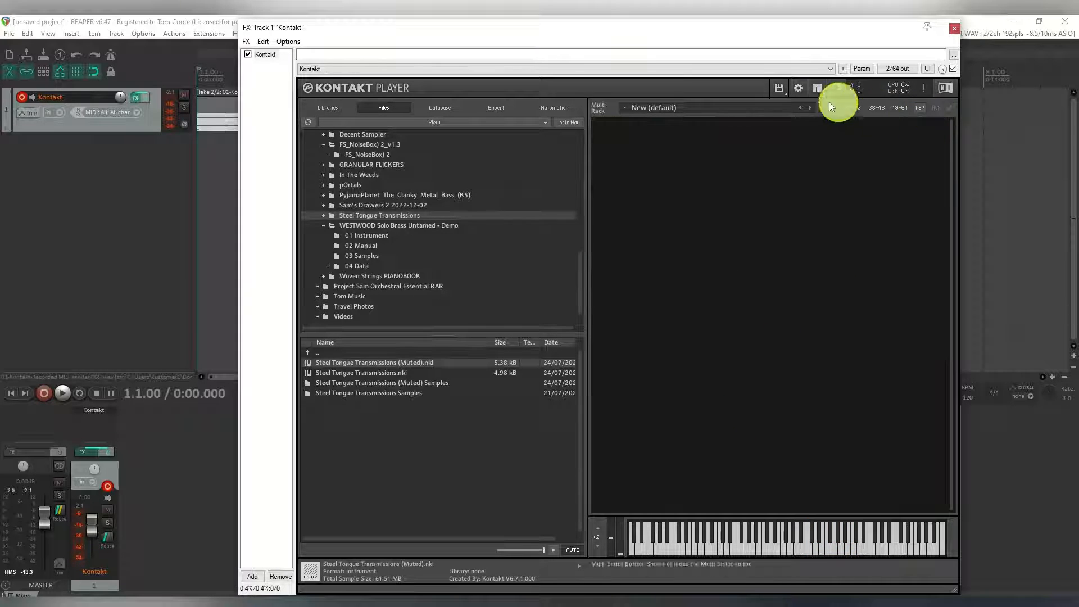
Collapse the WESTWOOD folder and load Behemoth Hybrid Bass.nki from the Kontact Instruments folder's Behemoth Hybrid Bass subfolder
left_click(324, 226)
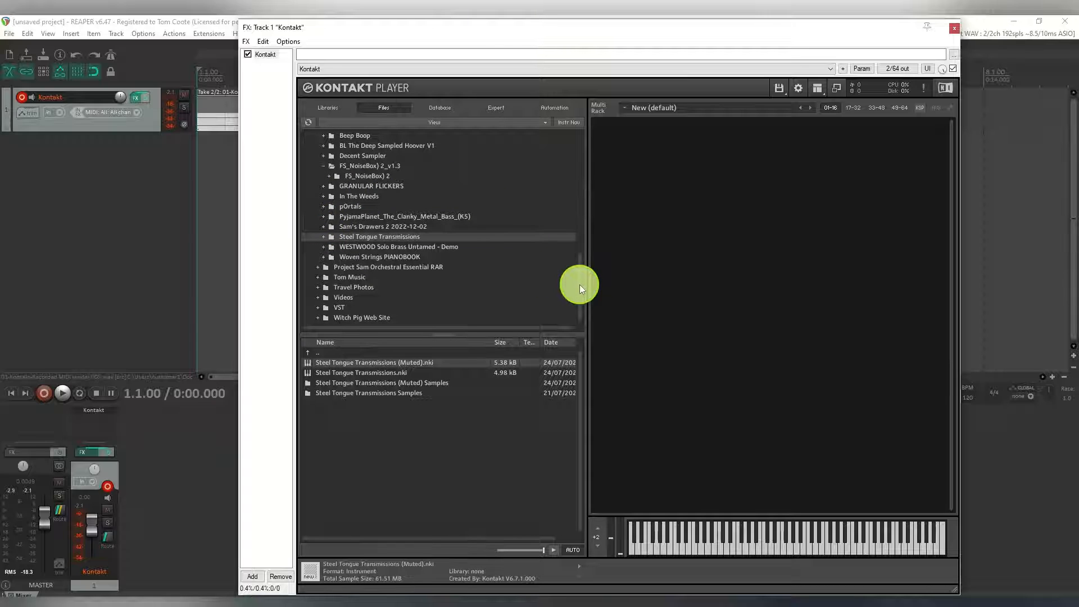
left_click_drag(579, 285, 577, 265)
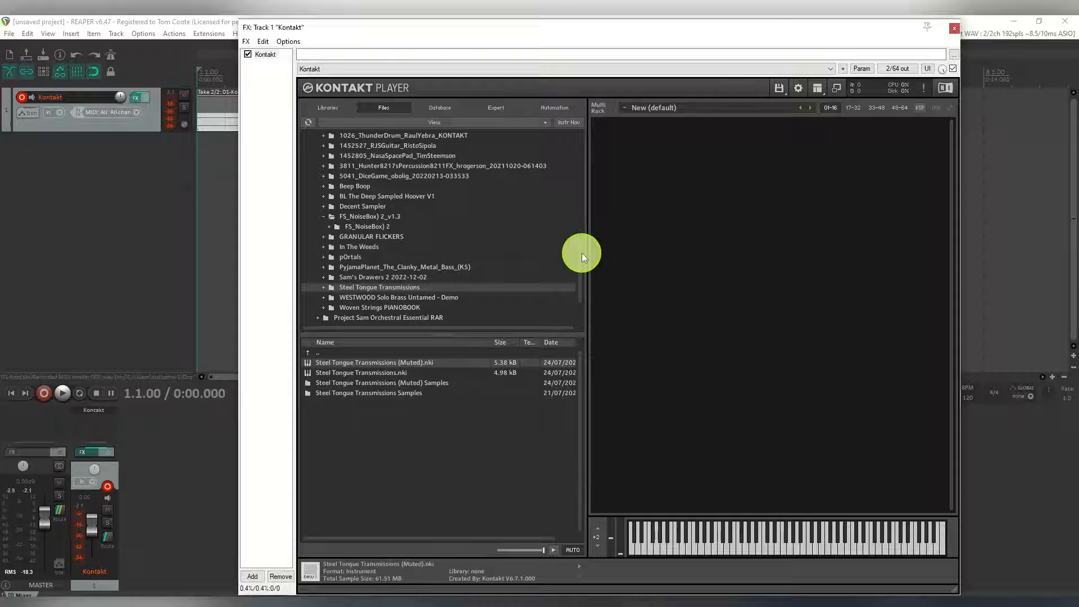
left_click_drag(581, 253, 600, 181)
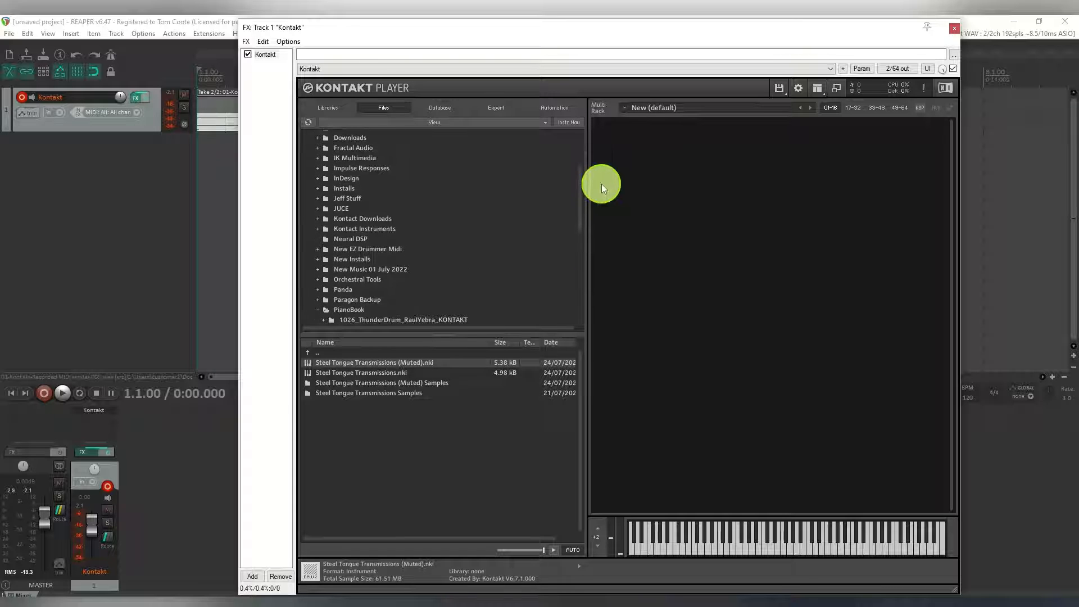
left_click(317, 229)
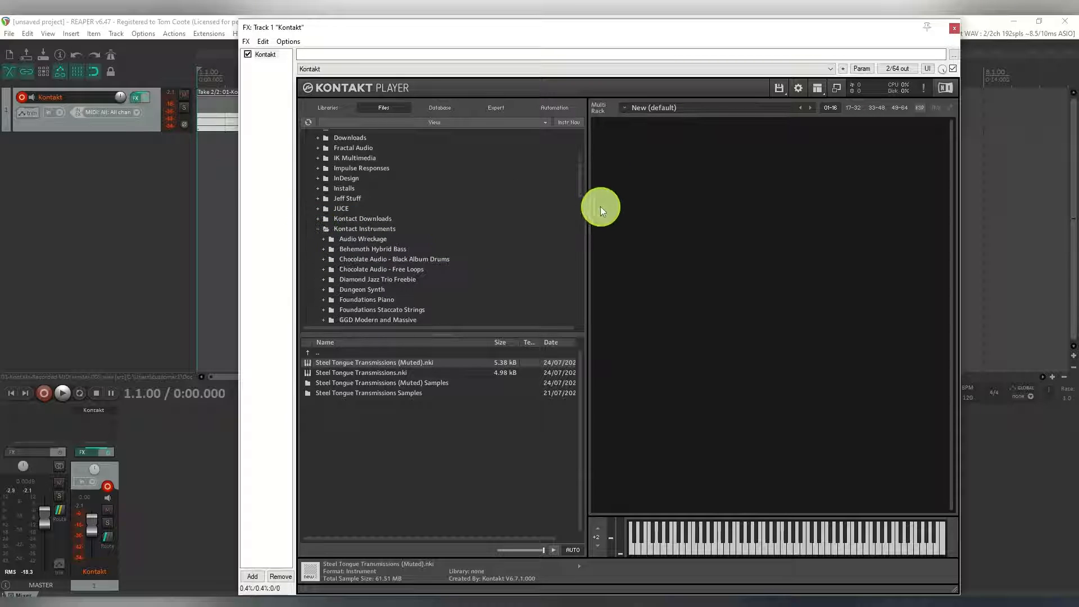
scroll(579, 189, "down", 1)
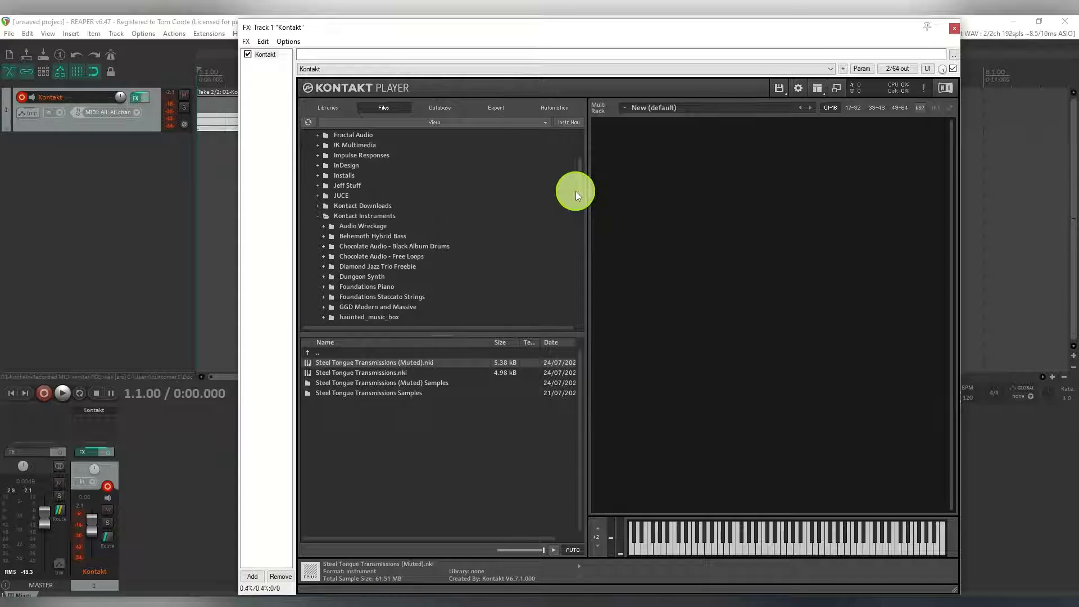
scroll(577, 197, "down", 2)
scroll(582, 202, "down", 2)
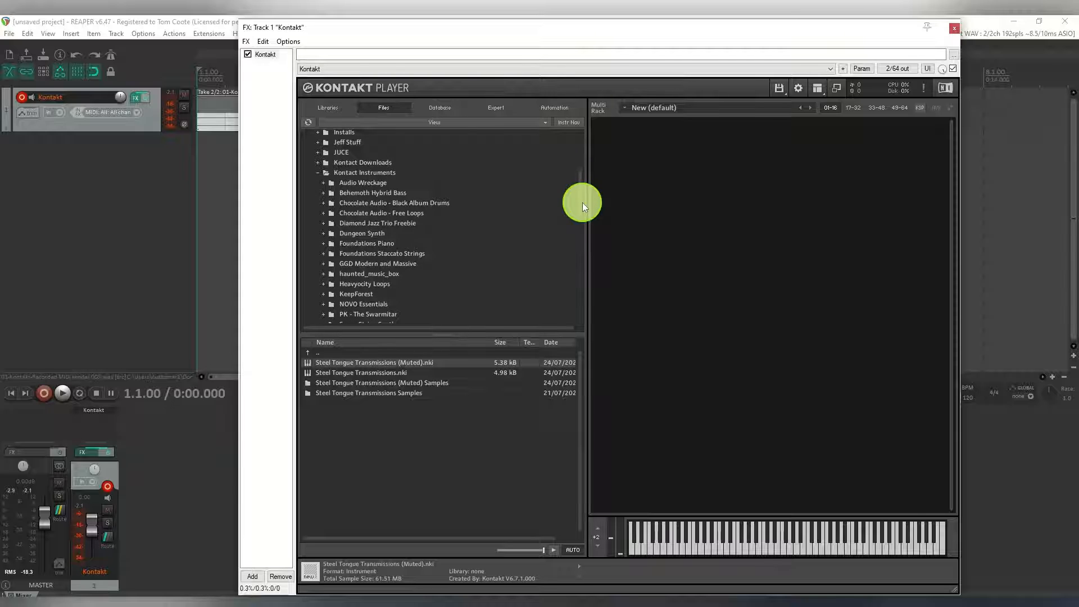
mouse_move(585, 201)
left_mouse_down()
mouse_move(581, 225)
mouse_move(581, 201)
left_mouse_up()
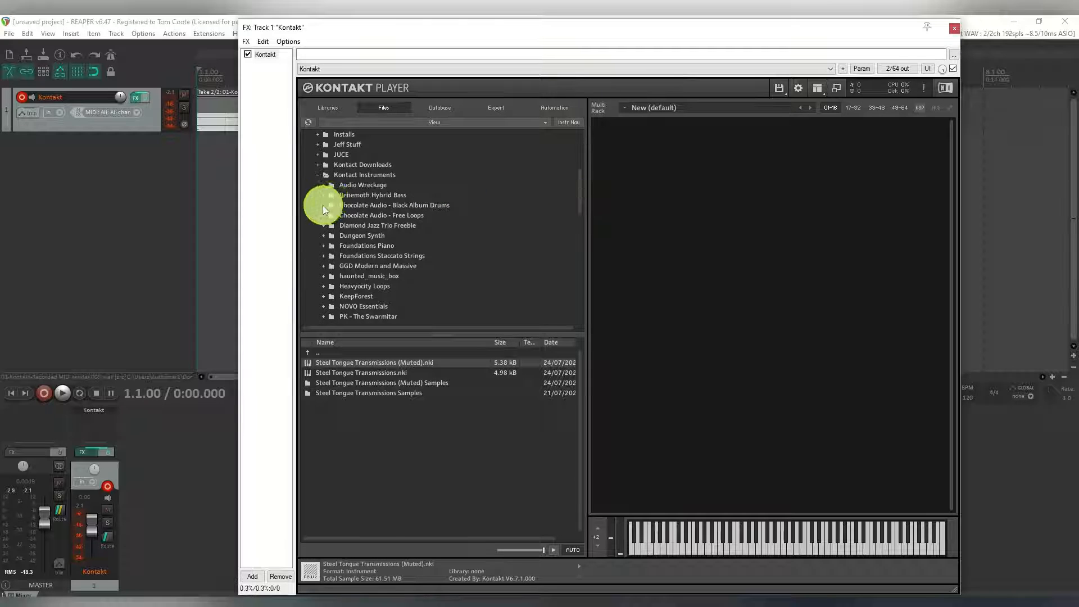
left_click(356, 194)
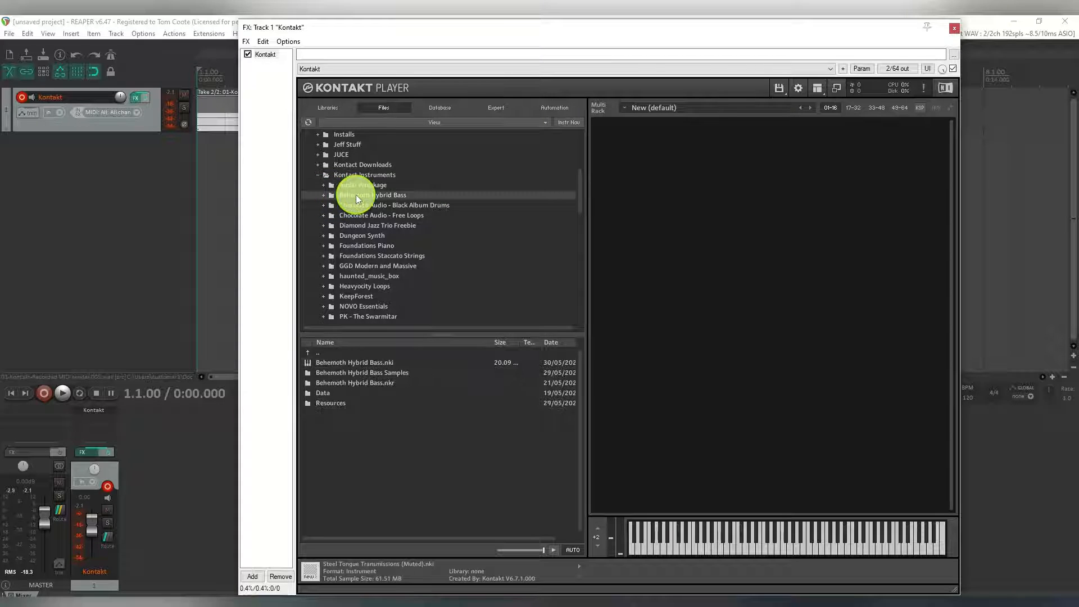
double_click(352, 363)
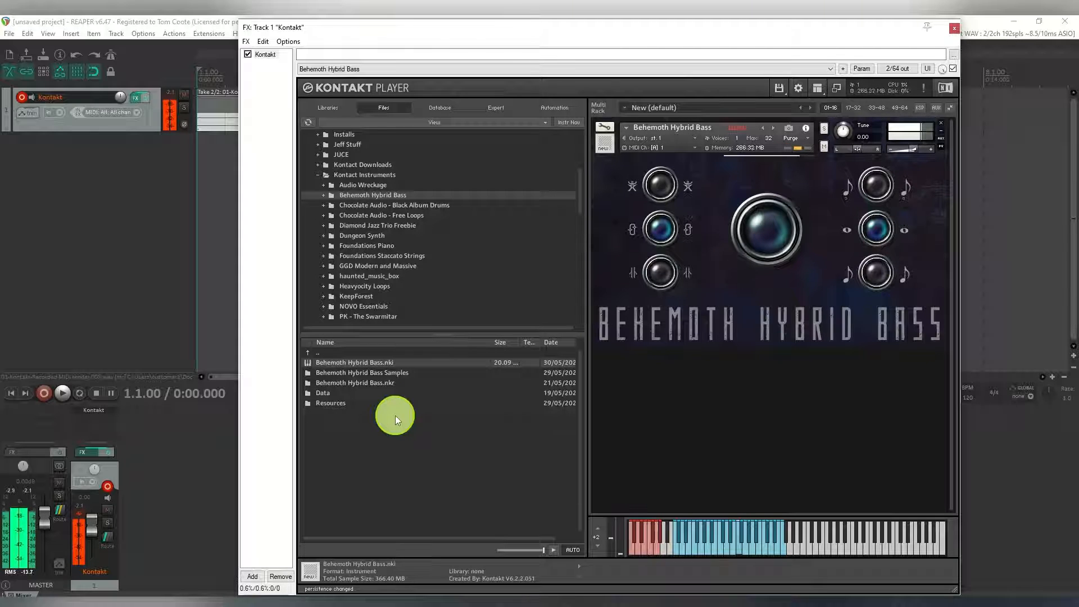
Switch Behemoth Hybrid Bass to its upper note-symbol mode and remove the instrument without saving changes
left_click(876, 184)
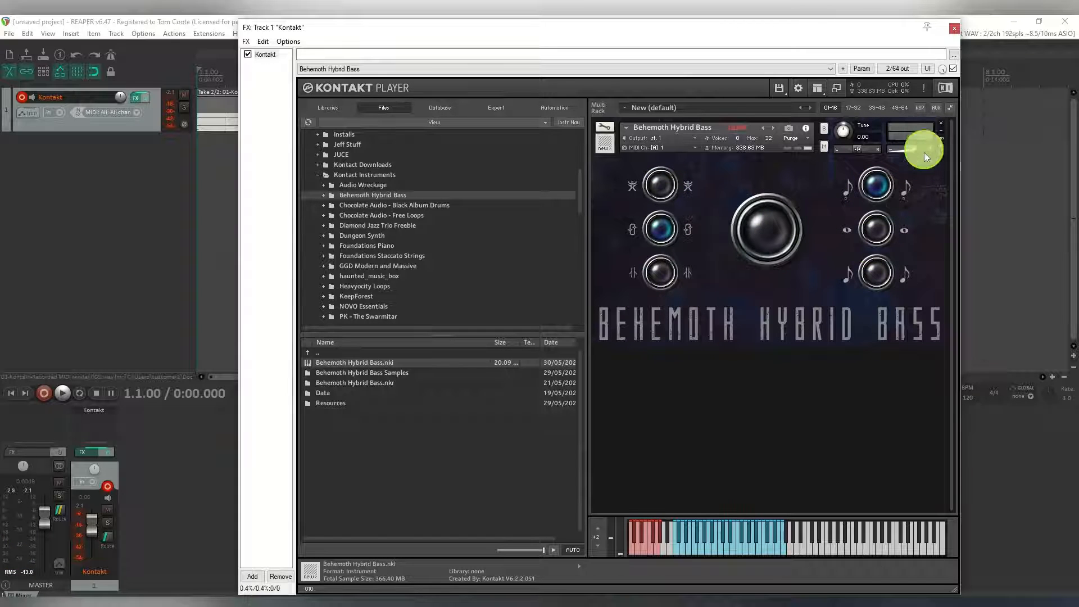
left_click(940, 124)
left_click(545, 353)
Load Seven String Synth.nki from the Seven String Synth subfolder of Kontact Instruments
left_click_drag(581, 197, 579, 218)
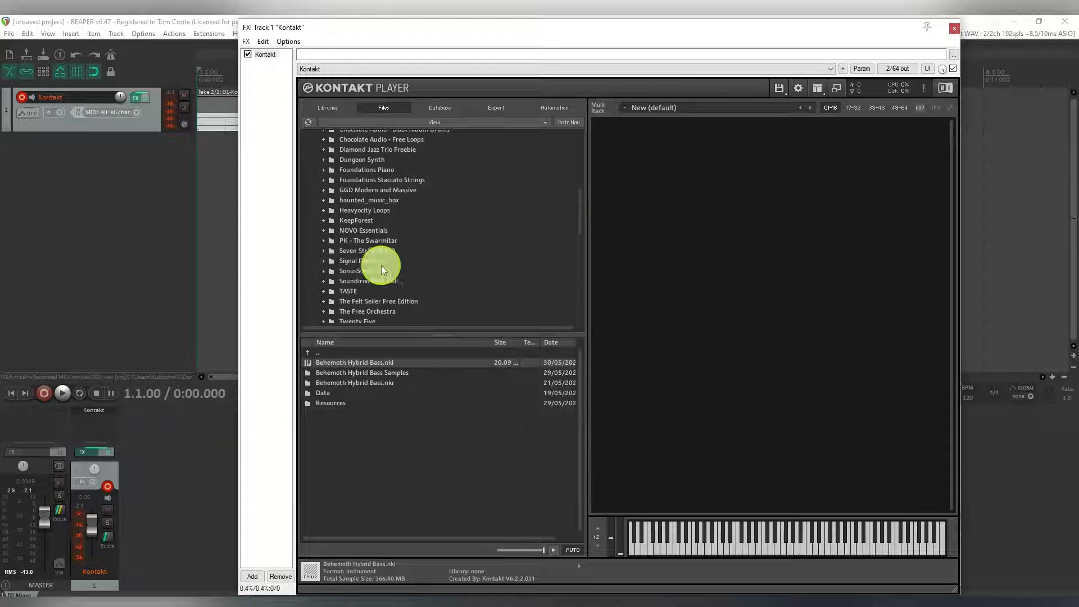
left_click(379, 251)
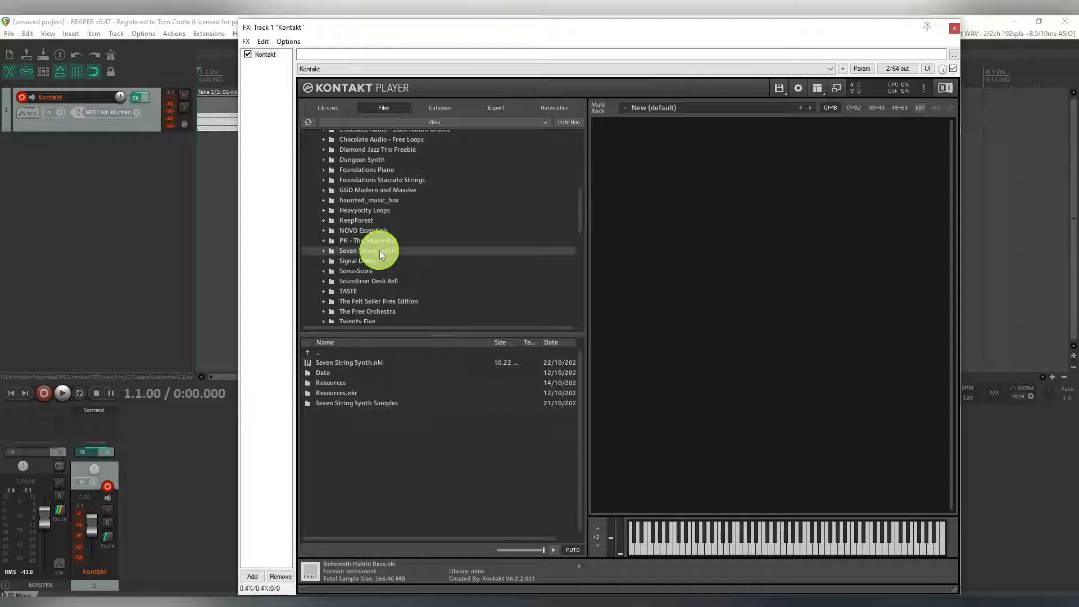
double_click(362, 362)
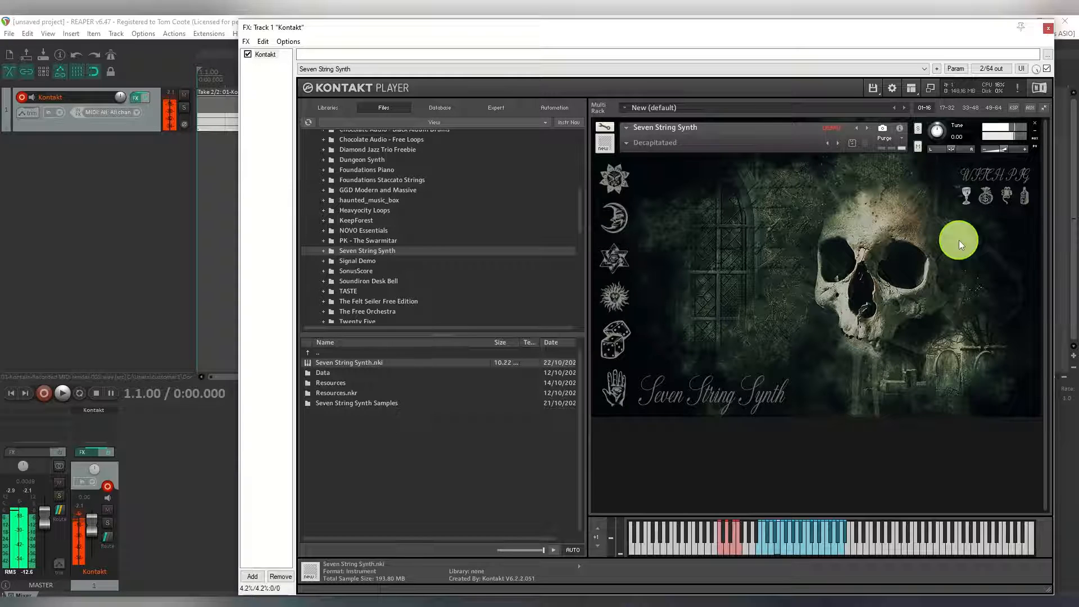
Show and hide the Witch Pig information text, and use the Seven String Synth's dice control twice to randomise its sound
left_click(985, 181)
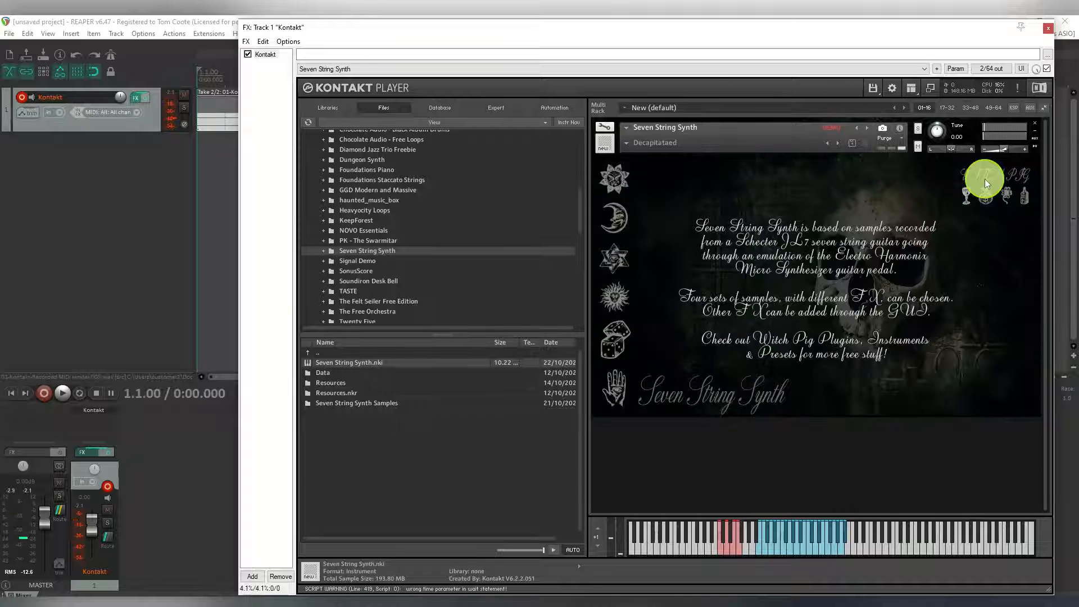
left_click(986, 176)
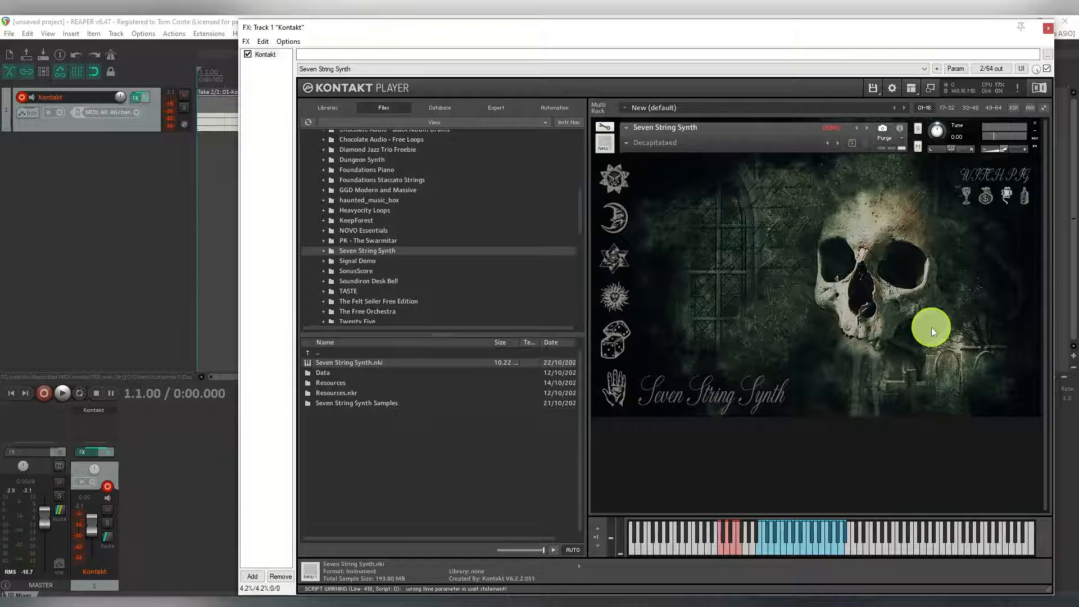
left_click(615, 343)
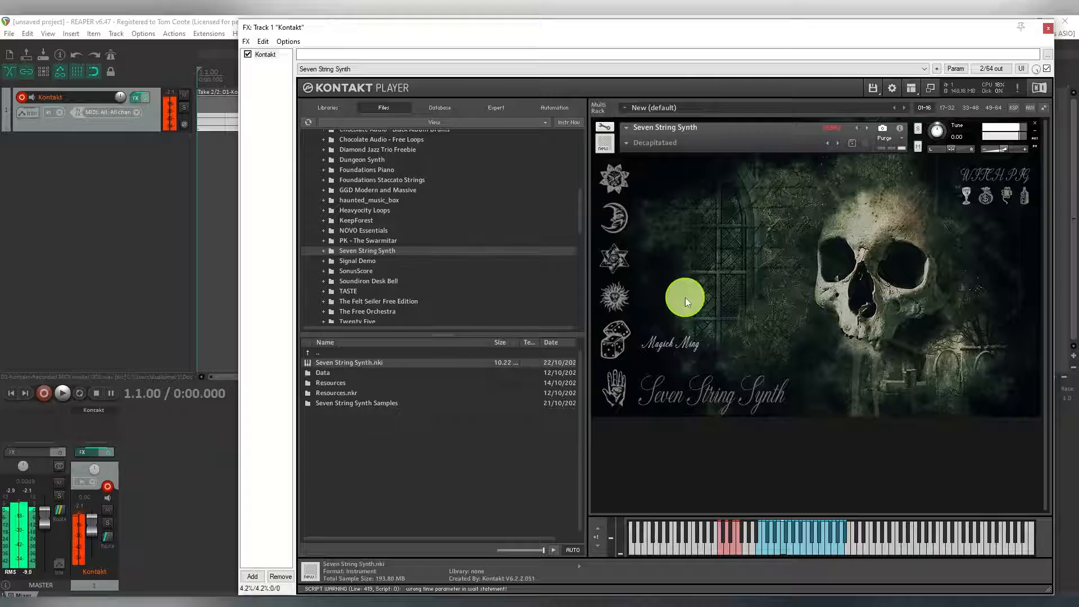
left_click(614, 349)
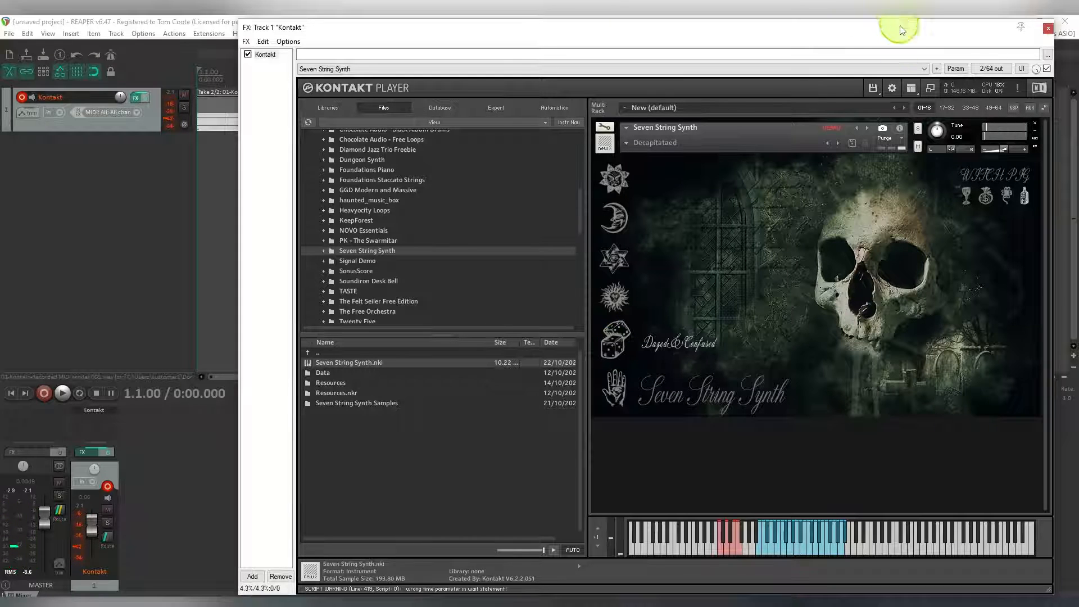
Remove Seven String Synth without saving changes and load Dungeon Synth.nki from the Dungeon Synth subfolder
left_click(1034, 123)
left_click(545, 351)
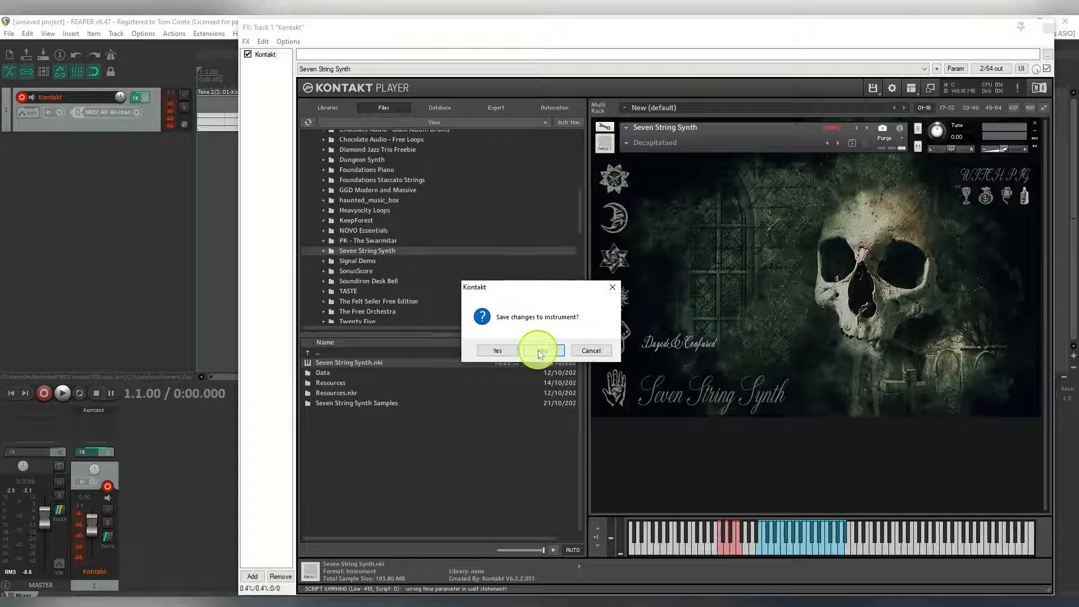
scroll(579, 215, "up", 2)
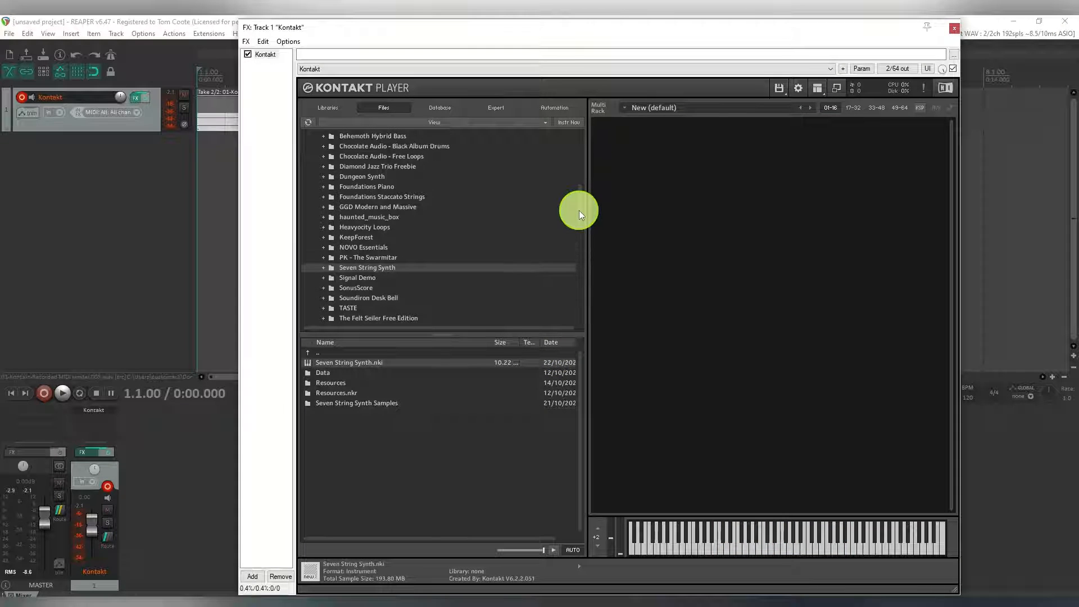
left_click(368, 178)
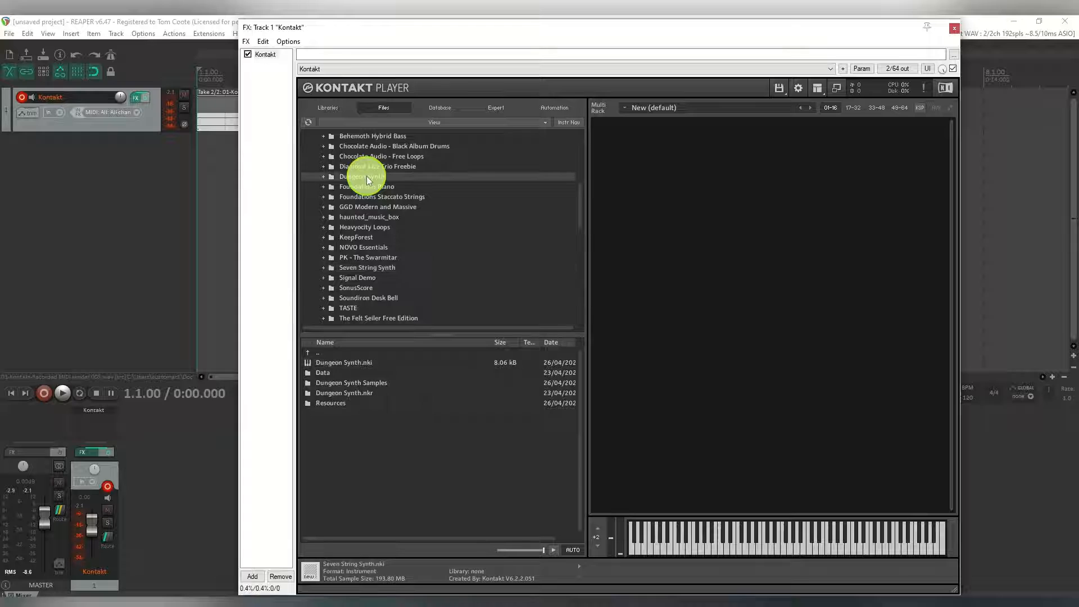
left_click(339, 364)
double_click(339, 364)
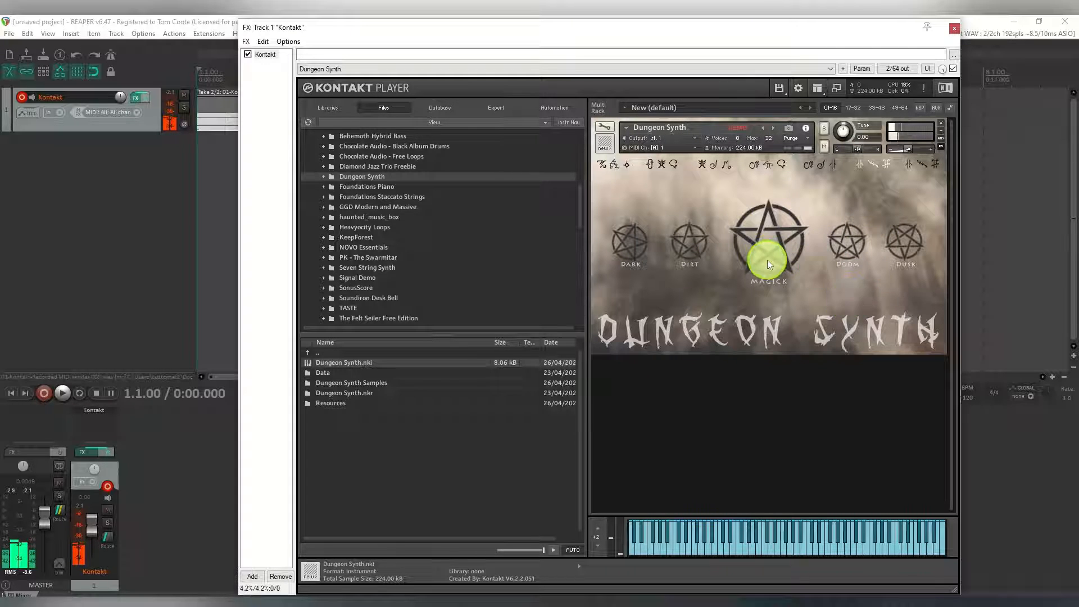
Try Dungeon Synth's middle rune group and Magick control, and remove the instrument without saving changes
left_click(769, 164)
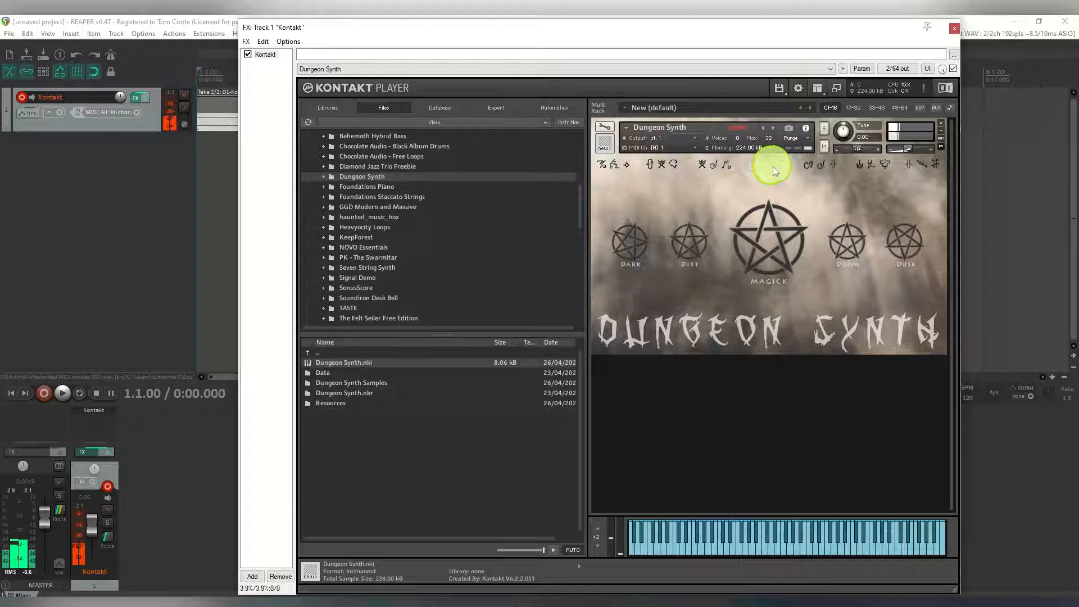
left_click(757, 237)
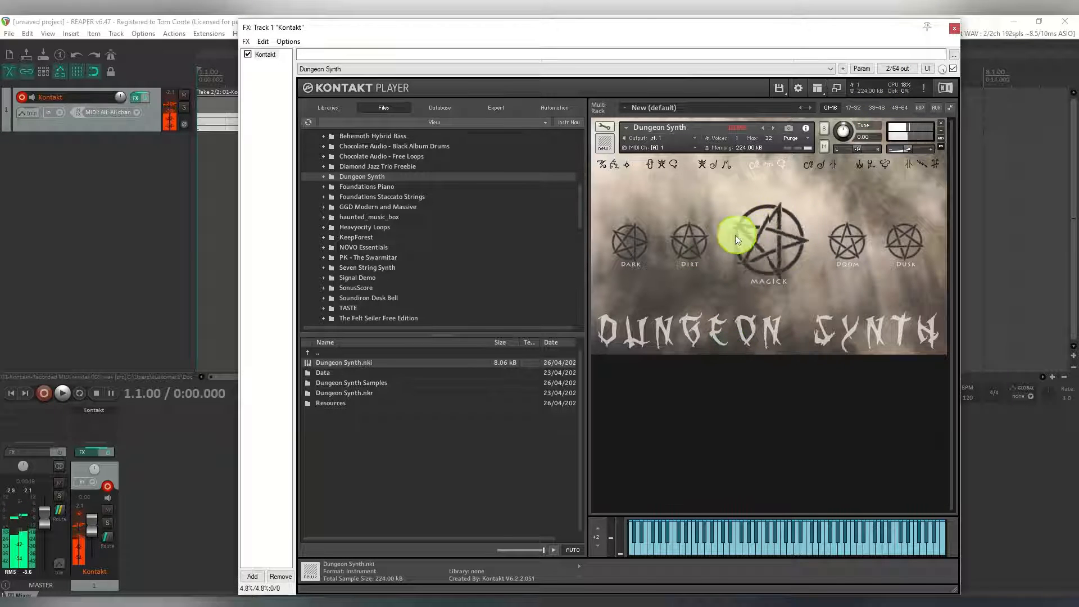
left_click(943, 127)
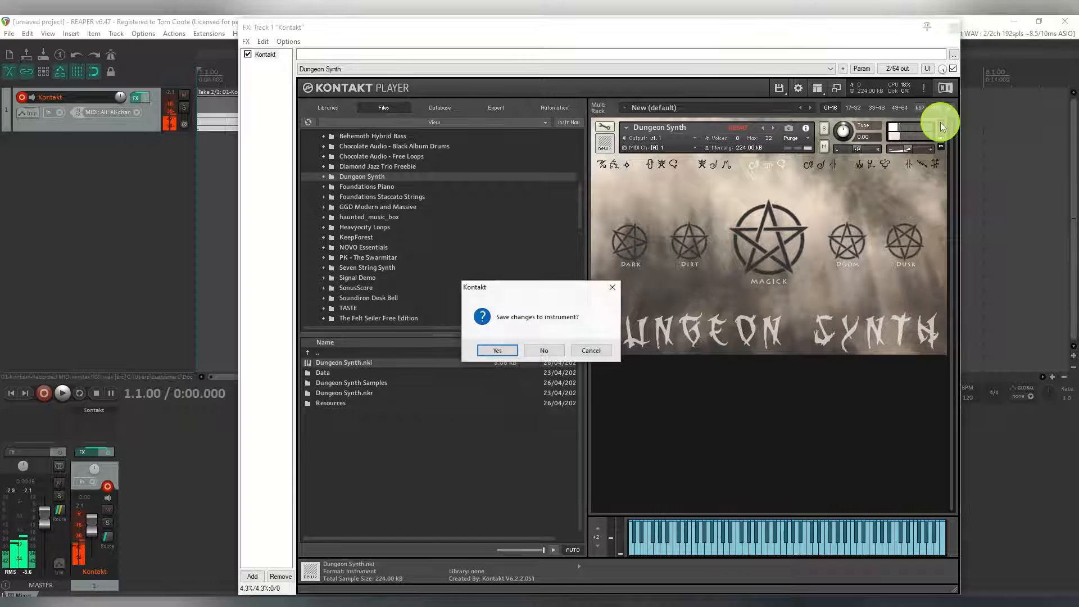
left_click(550, 352)
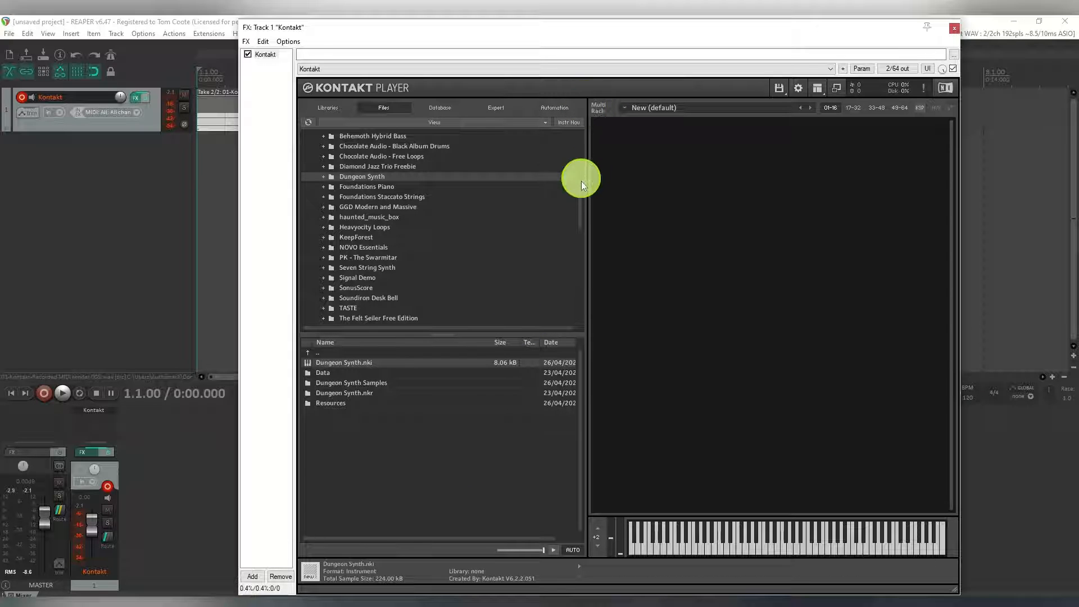
Collapse Kontact Instruments and load the Hybrid - Aqua & Scarlet.nkm multi from the instruments subfolder of PianoBook's pOrtals folder
scroll(582, 164, "up", 1)
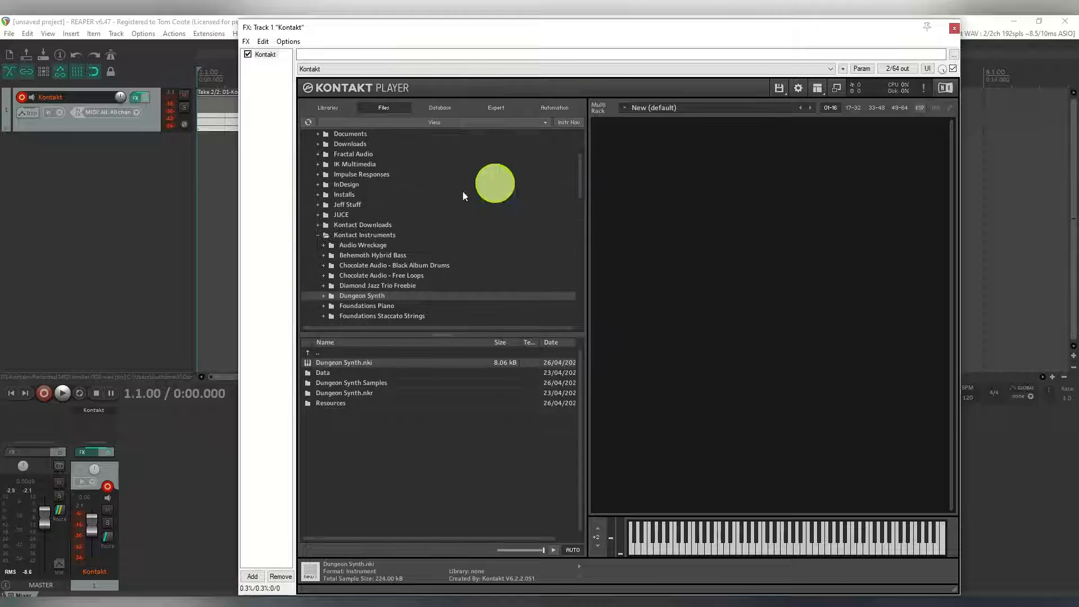
left_click(318, 235)
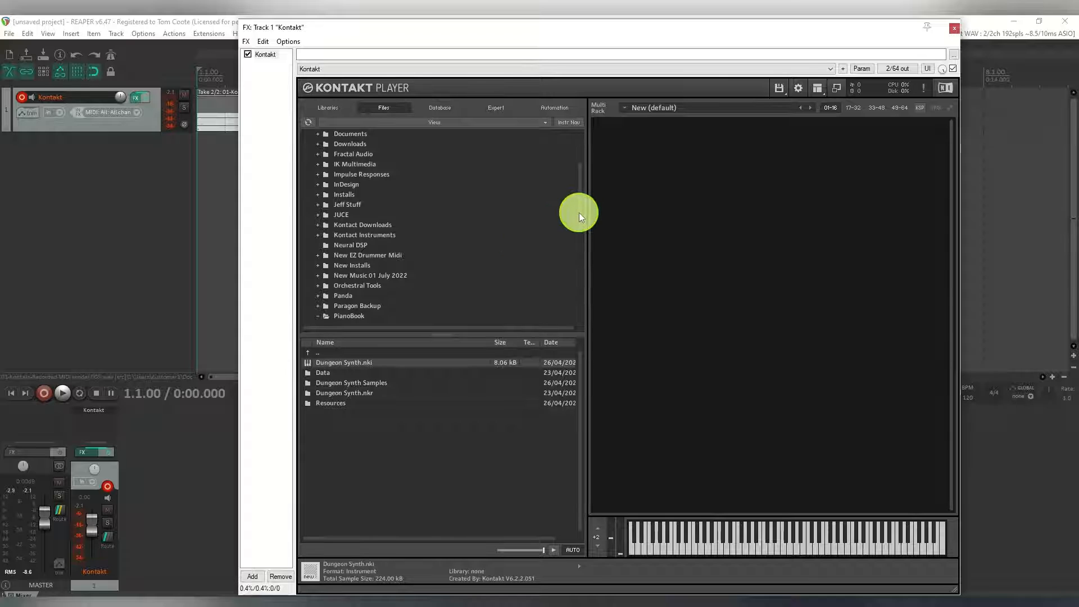
left_click_drag(579, 212, 575, 259)
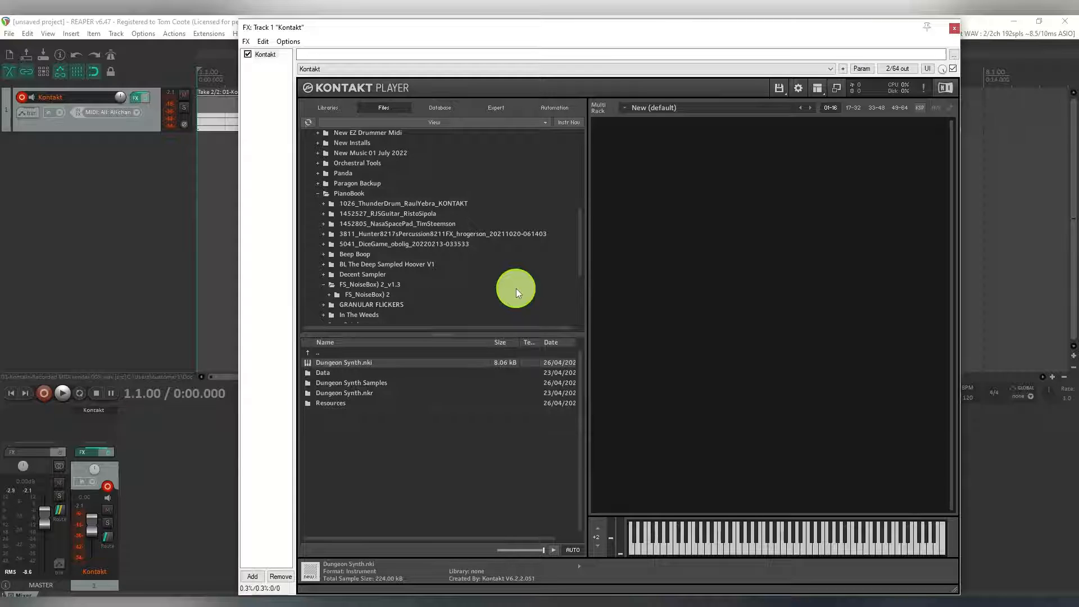
left_click_drag(579, 247, 577, 276)
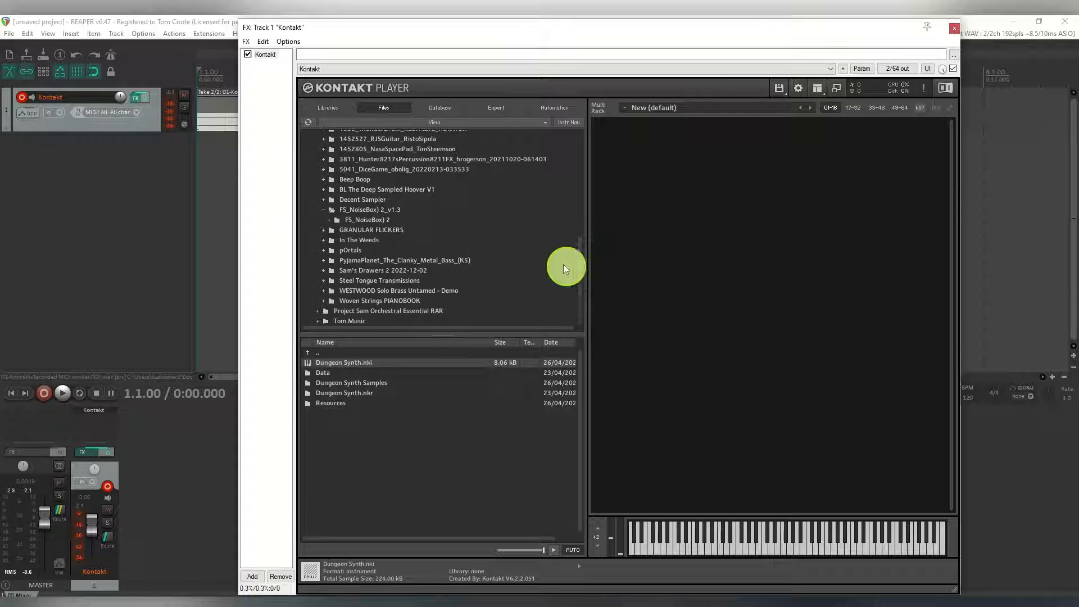
left_click(345, 250)
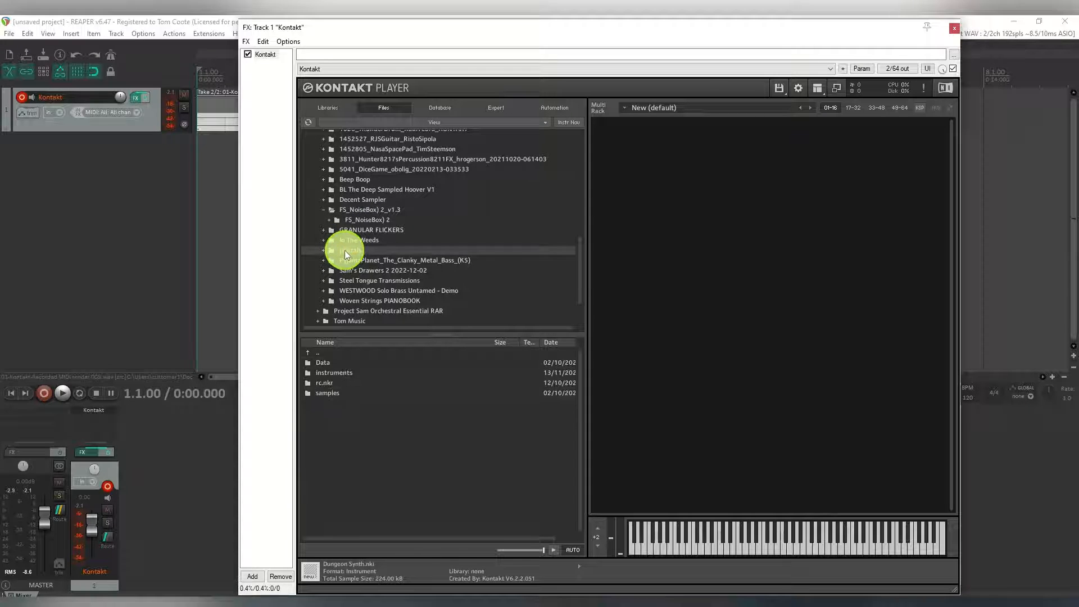
left_click(333, 372)
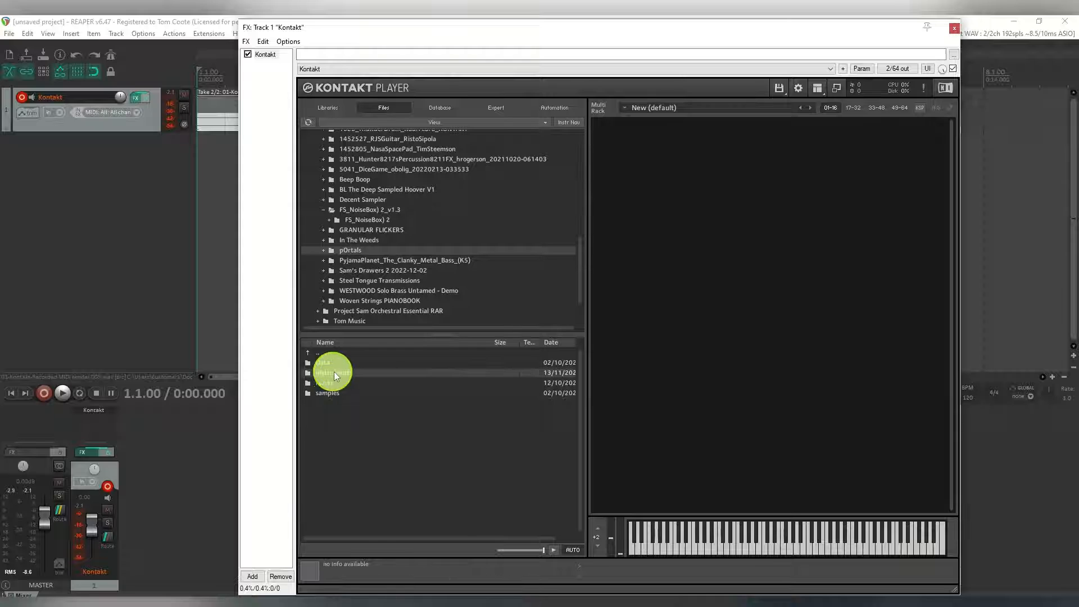
double_click(333, 372)
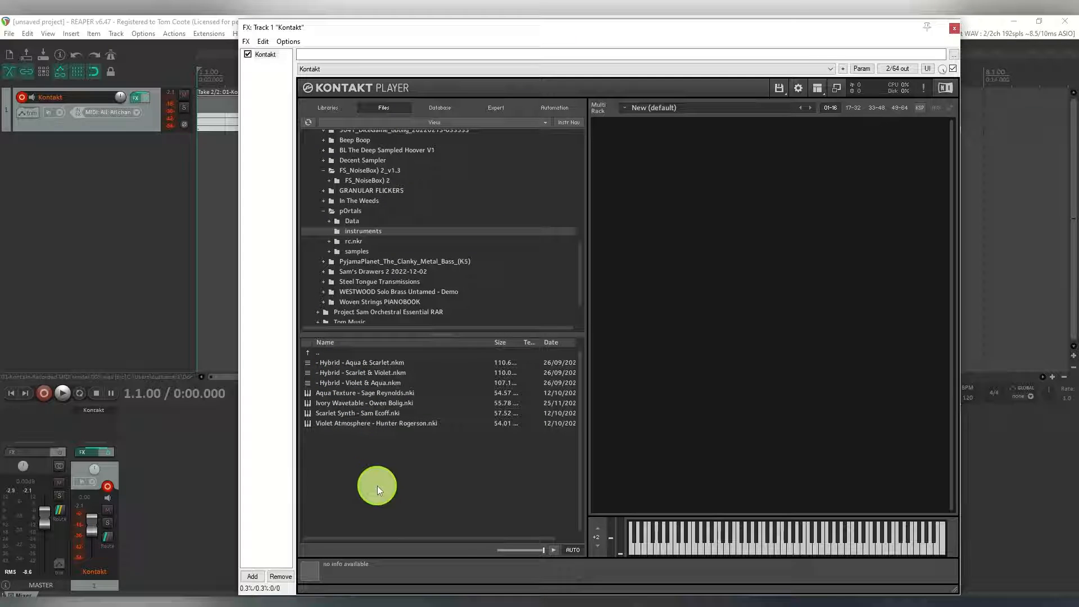
left_click(375, 364)
double_click(373, 363)
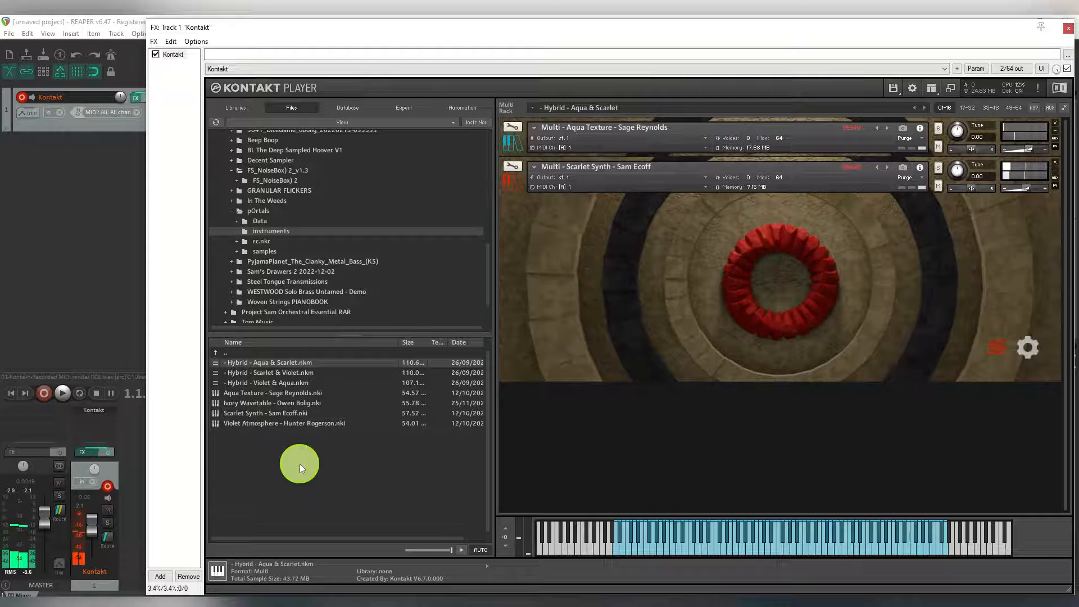
Remove both instruments of the Aqua & Scarlet hybrid multi and load the Aqua Texture instrument
left_click(1056, 126)
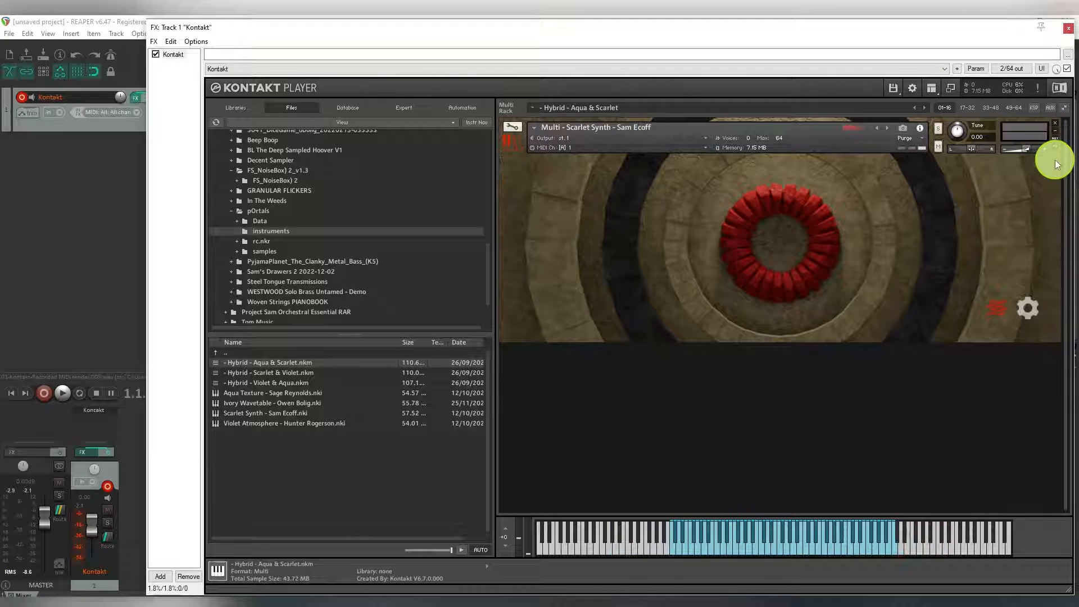
left_click(1056, 127)
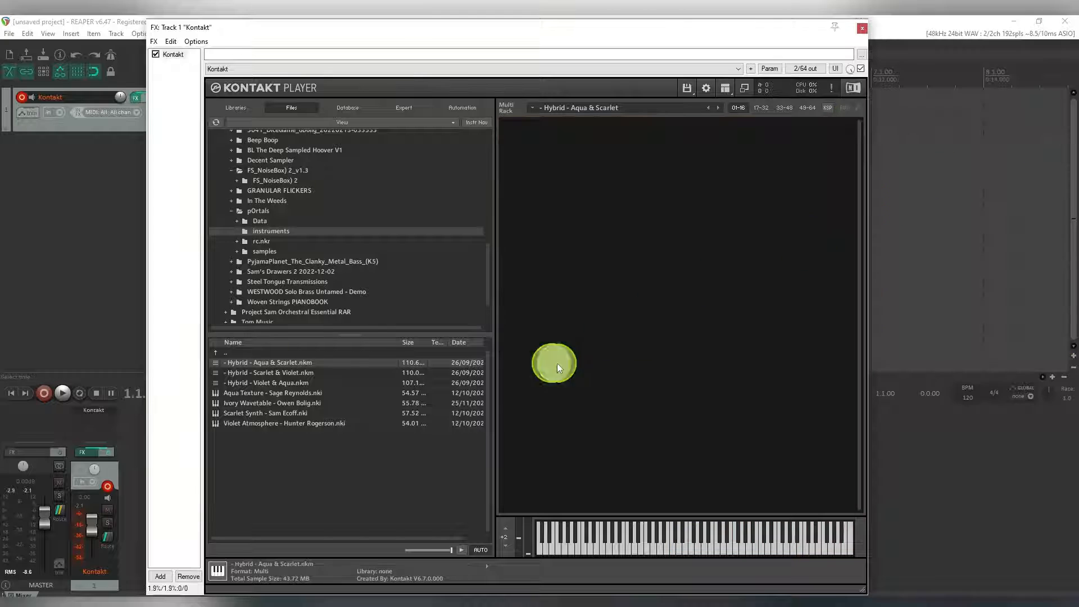
double_click(275, 394)
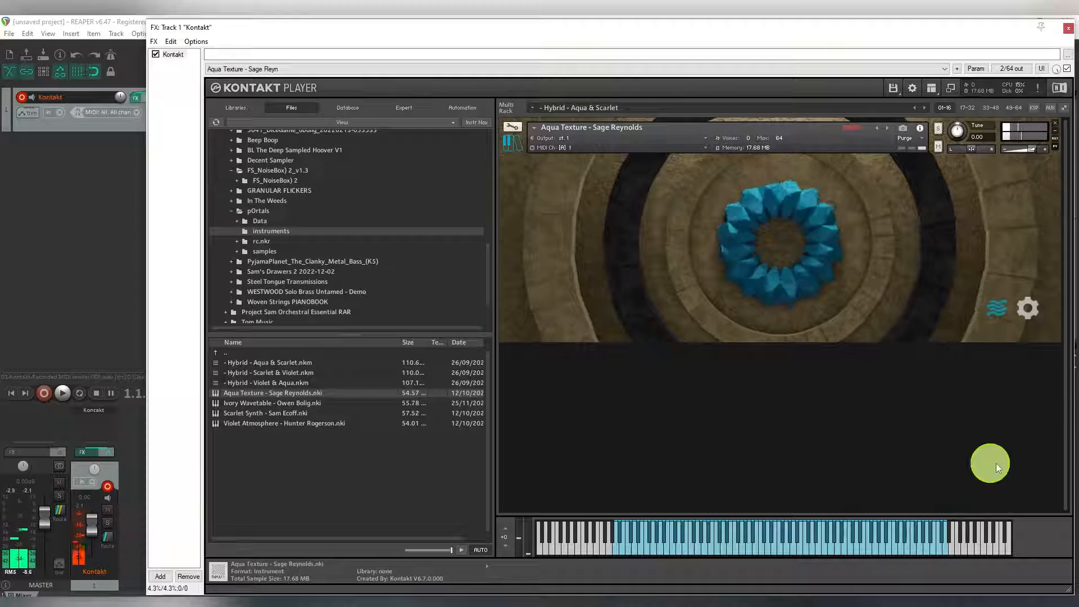
Randomise Aqua Texture's sound with the dice in its settings view, and remove the instrument without saving changes
left_click(1030, 313)
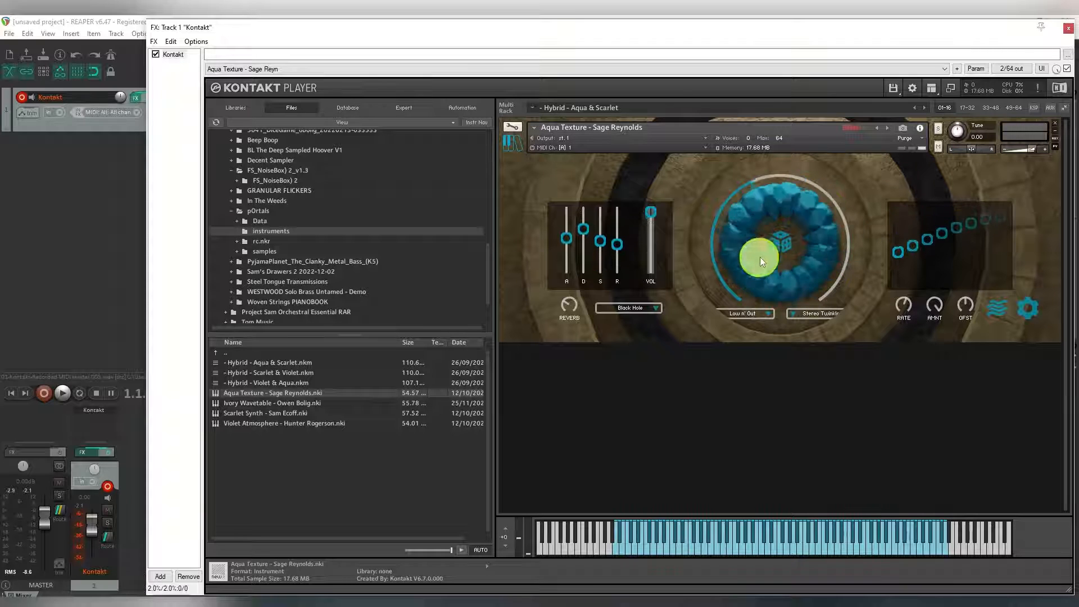
left_click(779, 244)
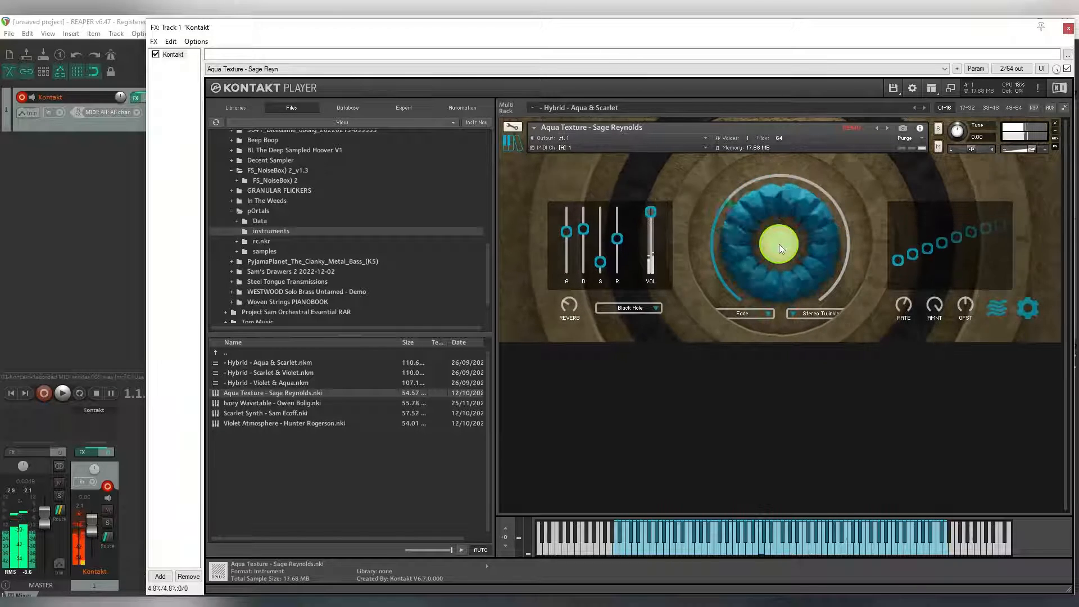
left_click(1055, 123)
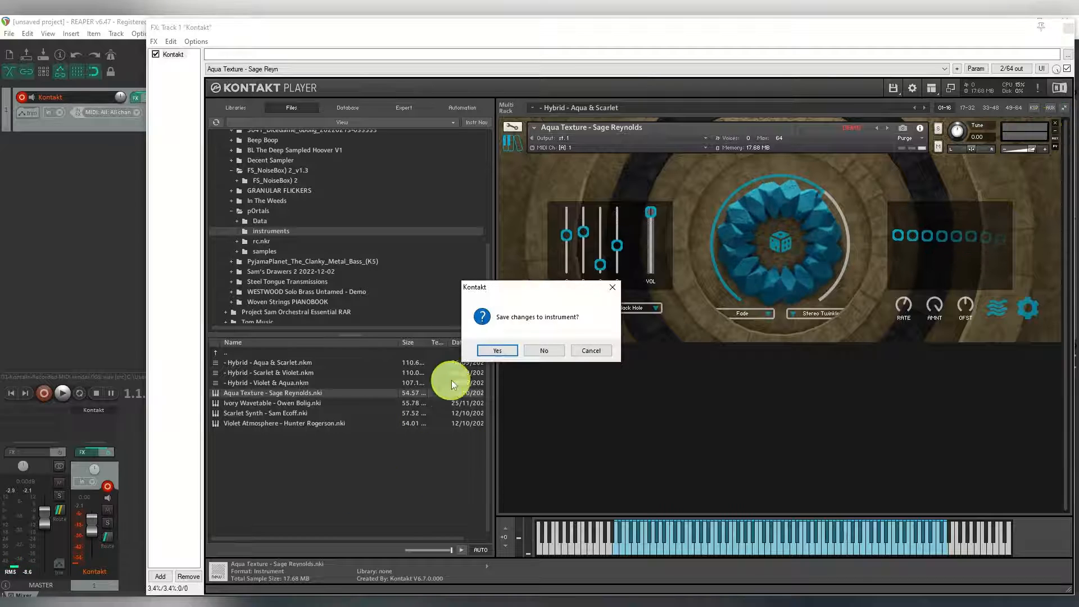
left_click(551, 351)
Load the Ivory Wavetable instrument and set its reverb type to Synth Room in its settings view
double_click(271, 403)
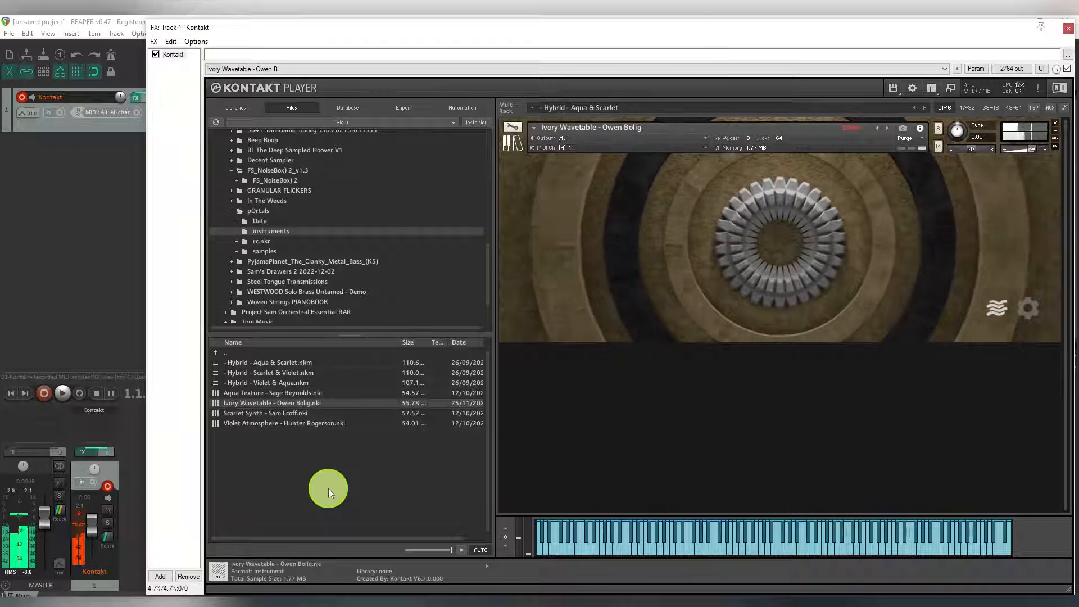
left_click(1021, 312)
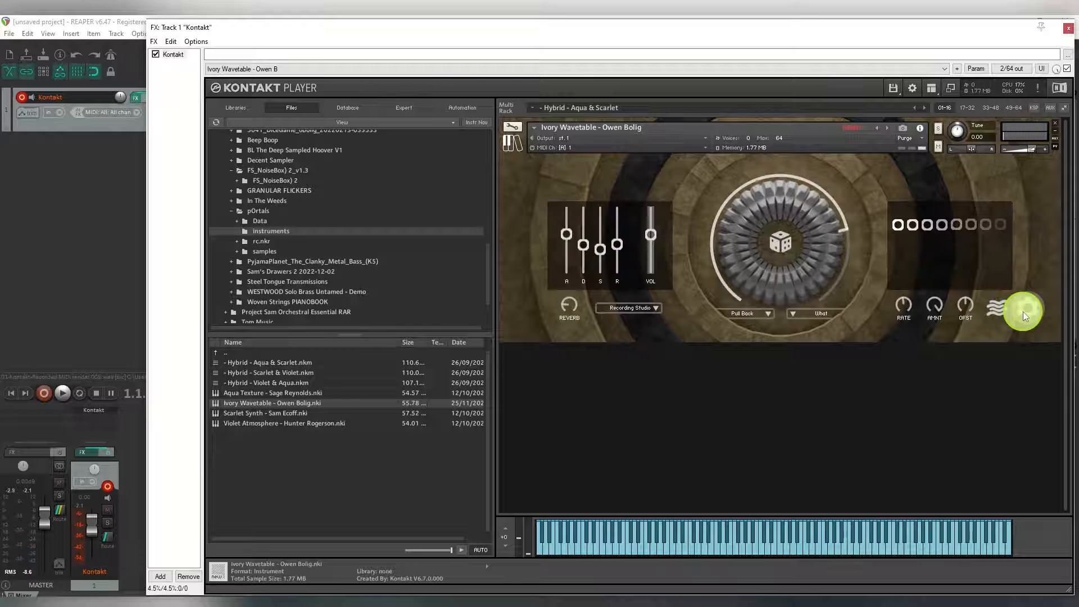
left_click(627, 310)
left_click(618, 348)
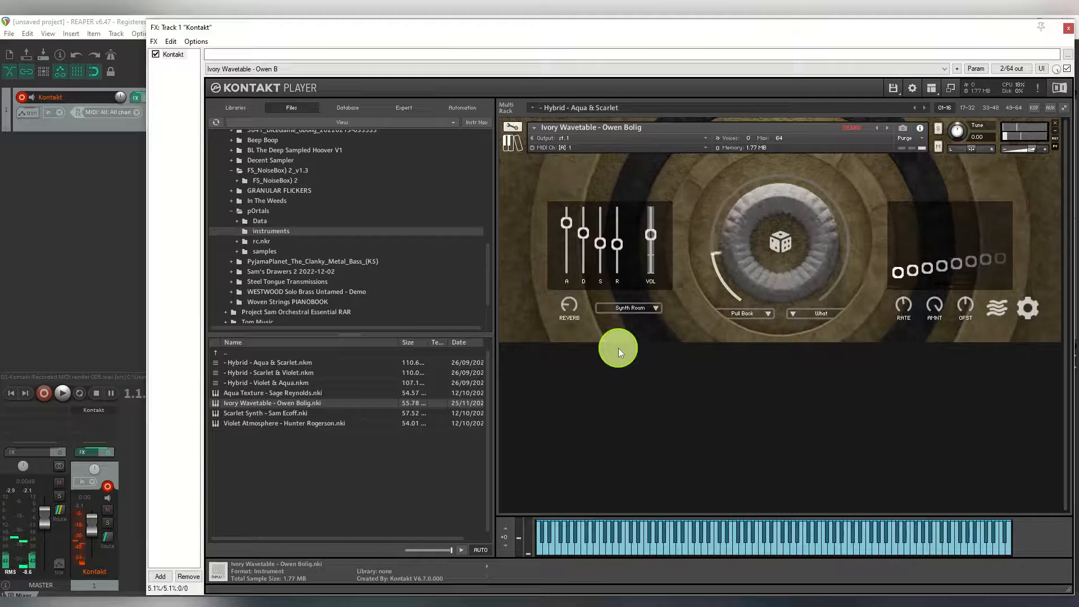
Remove Ivory Wavetable without saving changes and collapse the pOrtals folder
left_click(1060, 124)
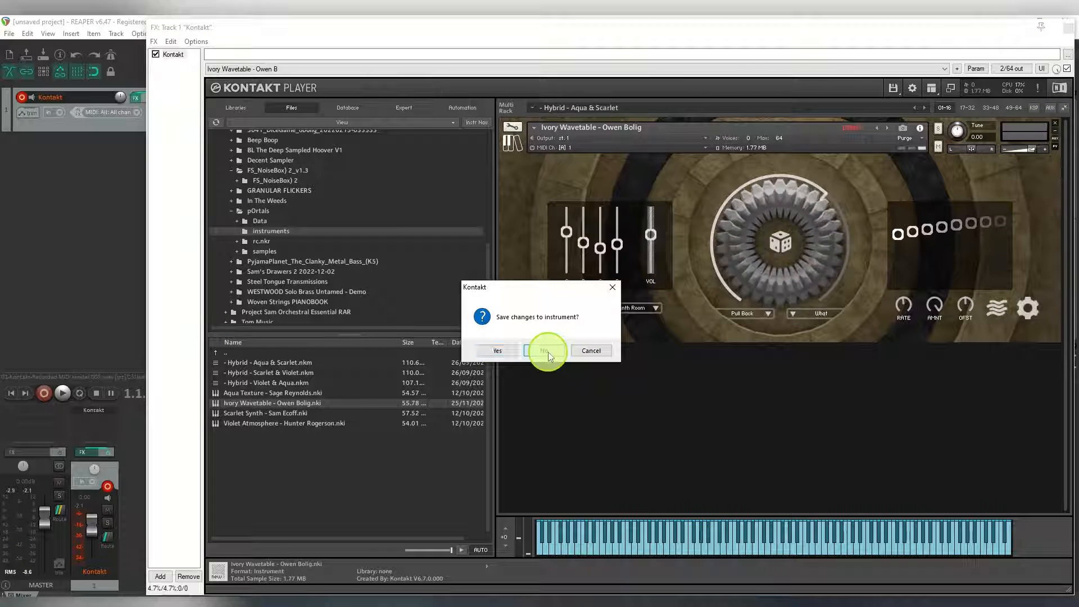
left_click(553, 358)
left_click(231, 210)
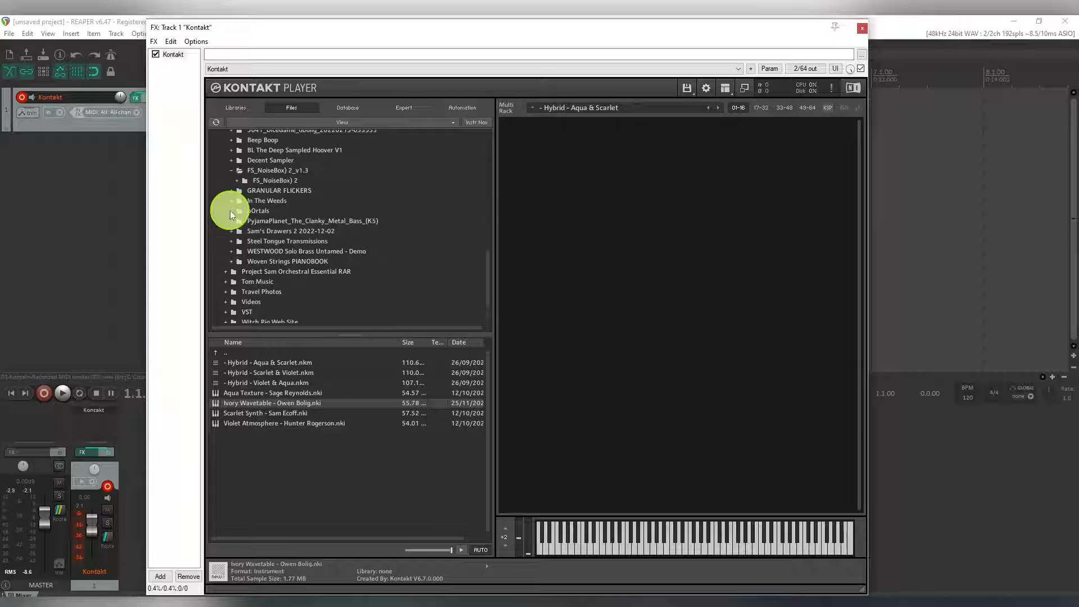
Load In The Weeds - Alex.nki from the instruments subfolder of the In The Weeds folder
left_click(244, 204)
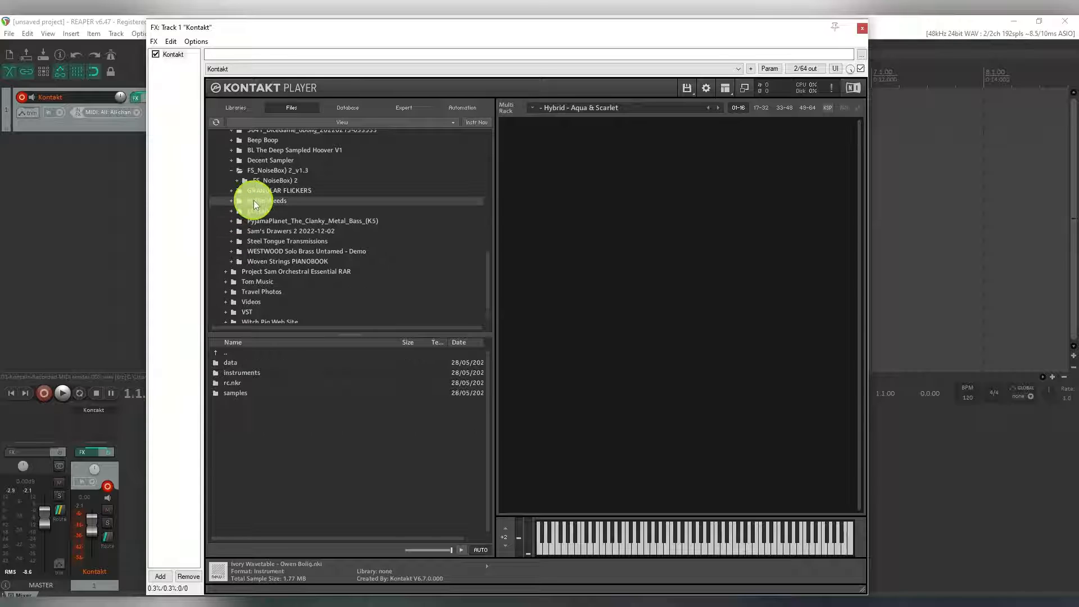
left_click(241, 373)
double_click(241, 372)
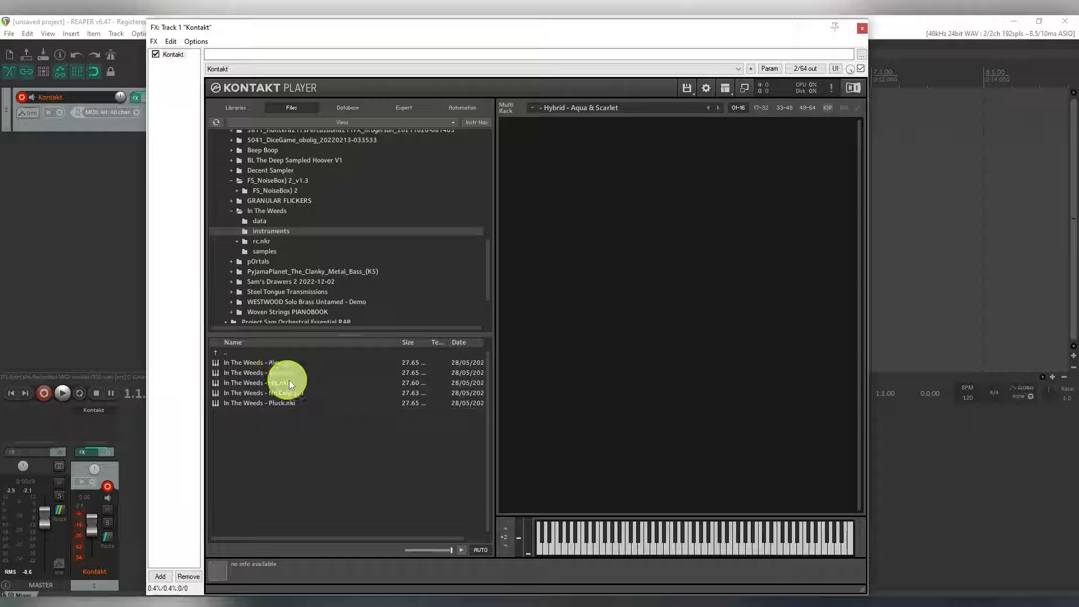
double_click(248, 362)
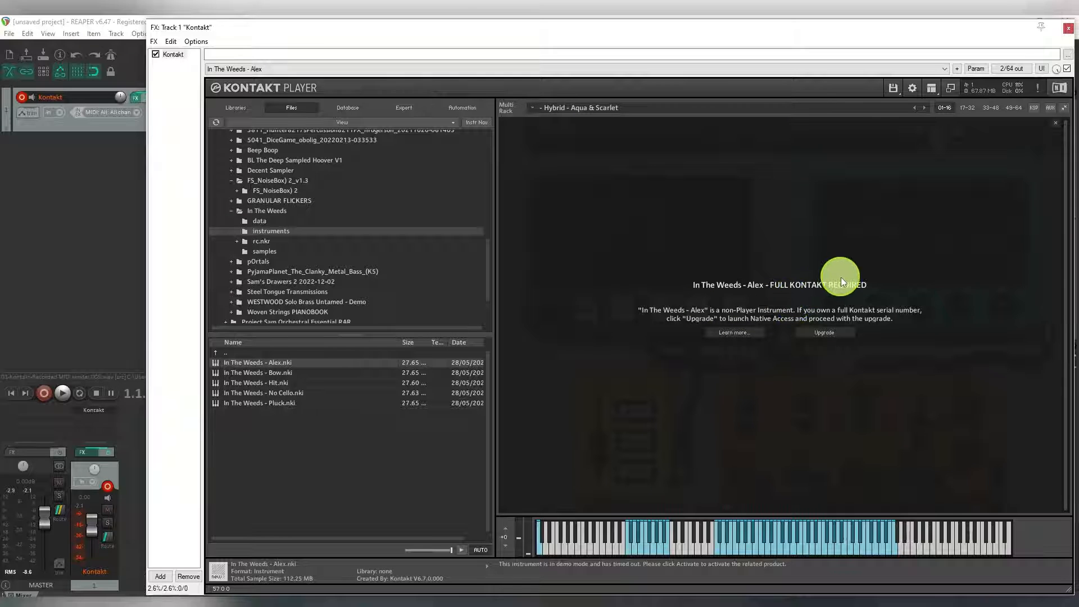
Remove the Kontakt plugin from Track 1 and add VSTi: Kontakt (Native Instruments GmbH) (64 out) again
left_click(179, 57)
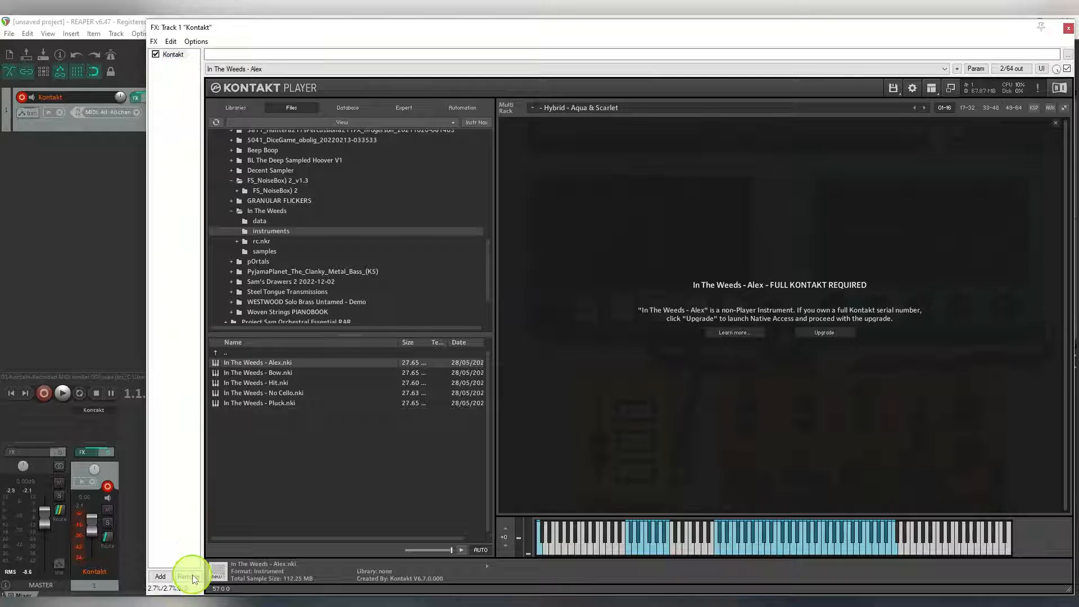
left_click(188, 577)
left_click(163, 575)
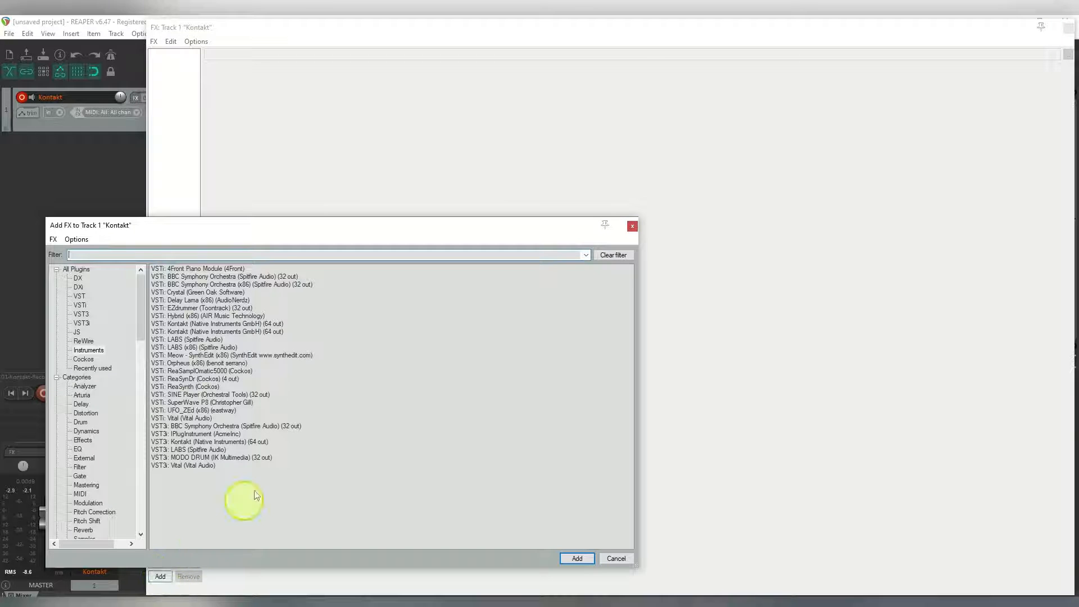
double_click(210, 332)
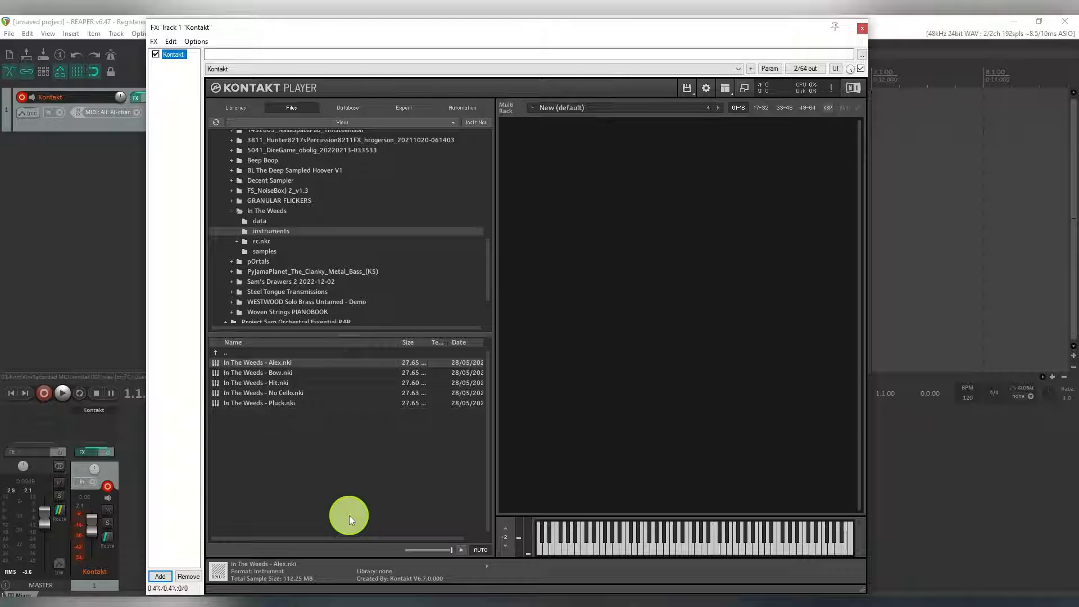
Load Nasa Space Pad.nki from the Nasa Space Pad subfolder inside PianoBook's 1452805 folder
left_click_drag(488, 252, 496, 219)
left_click(330, 221)
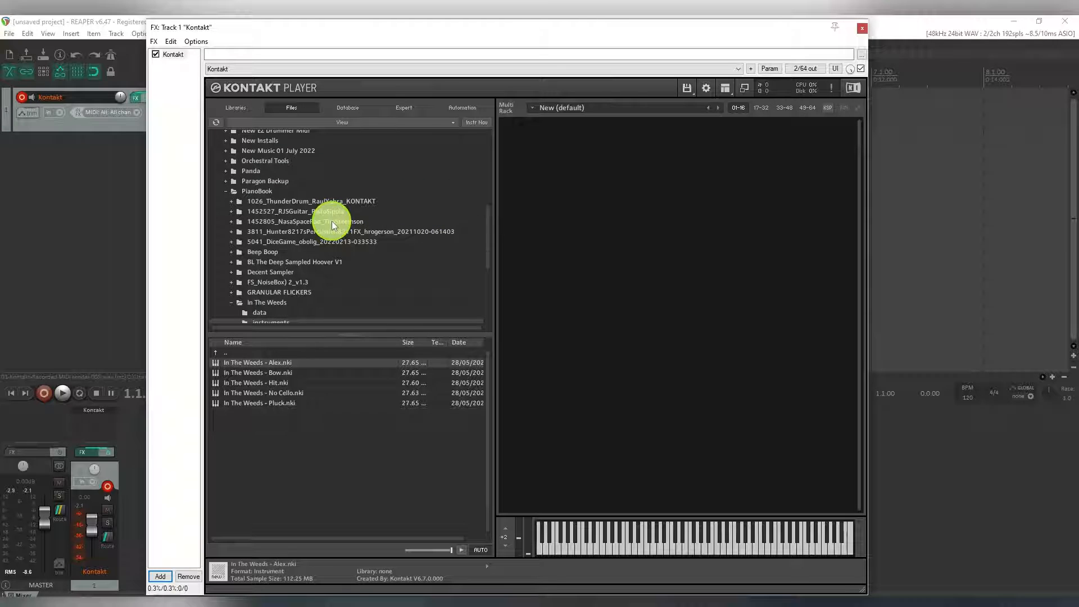
left_click(232, 222)
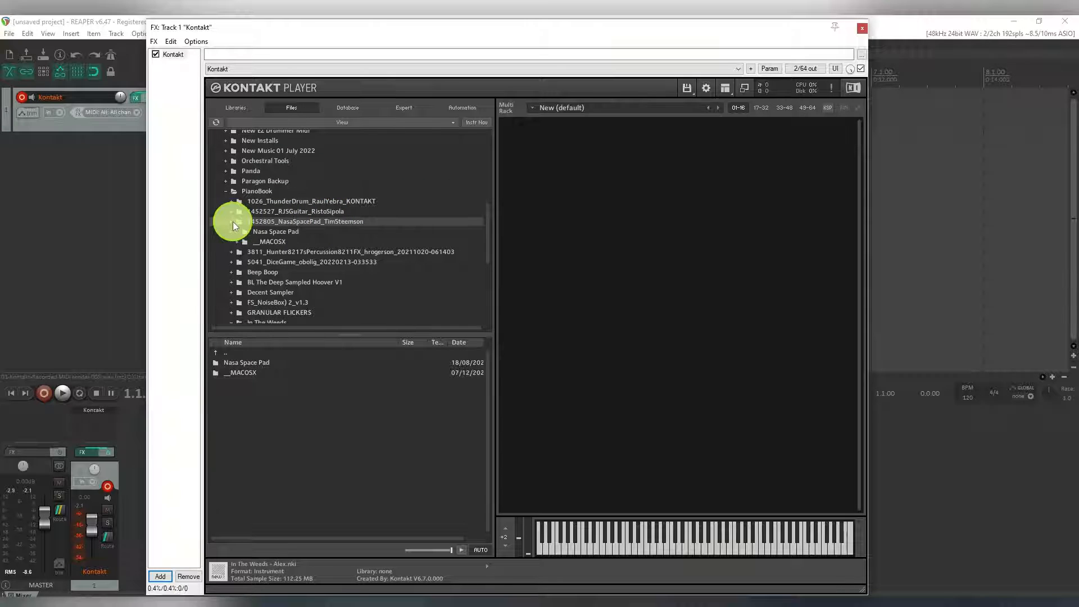
double_click(265, 364)
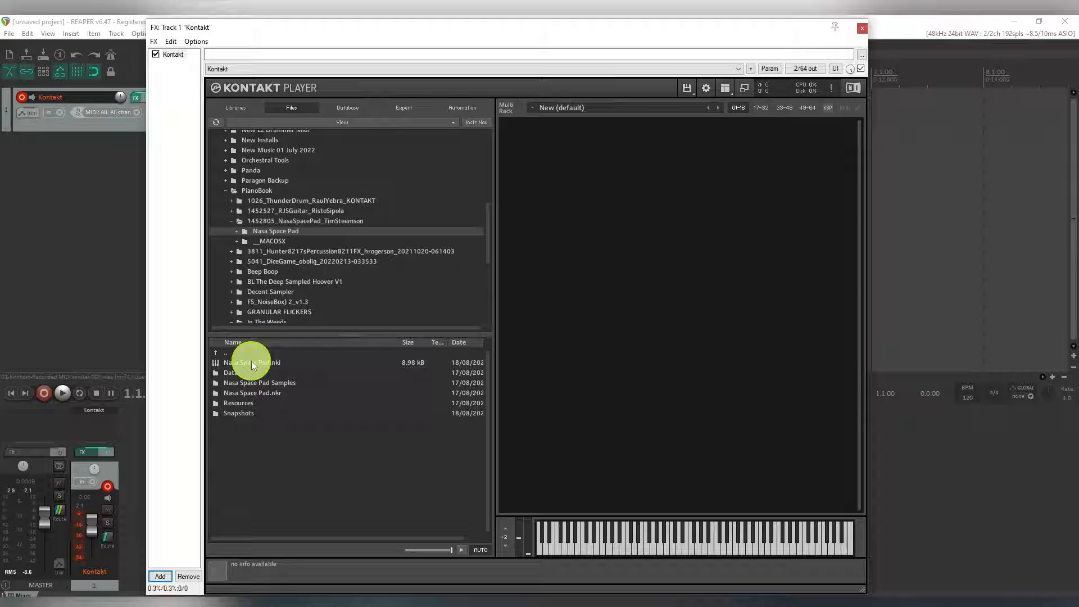
double_click(251, 360)
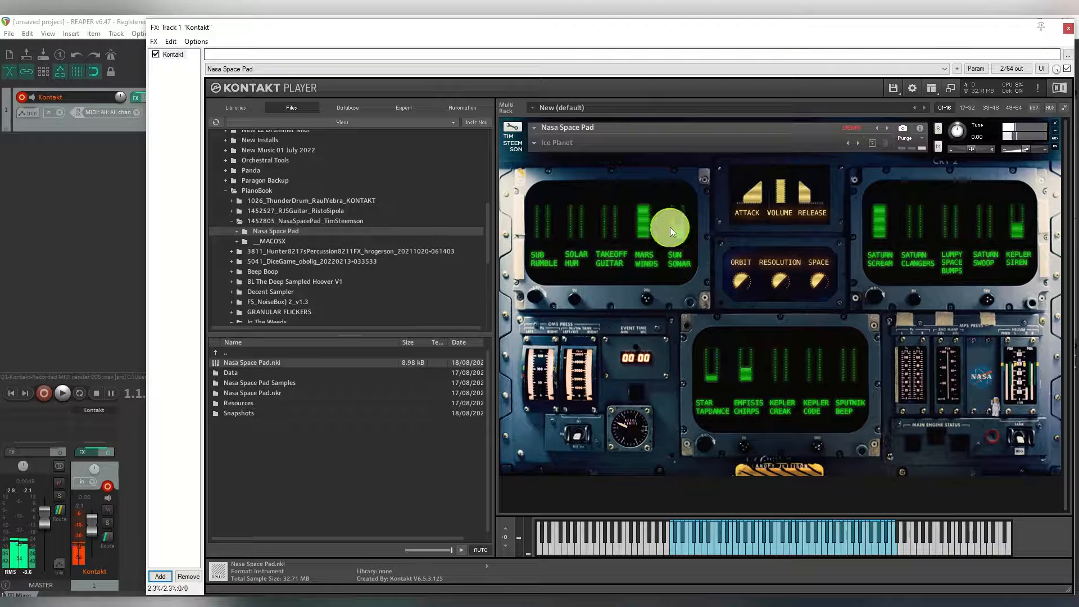
Lower Nasa Space Pad's Mars Winds level, raise its Takeoff Guitar and Sun Sonar levels, and try the Attack control
left_click_drag(645, 212, 611, 224)
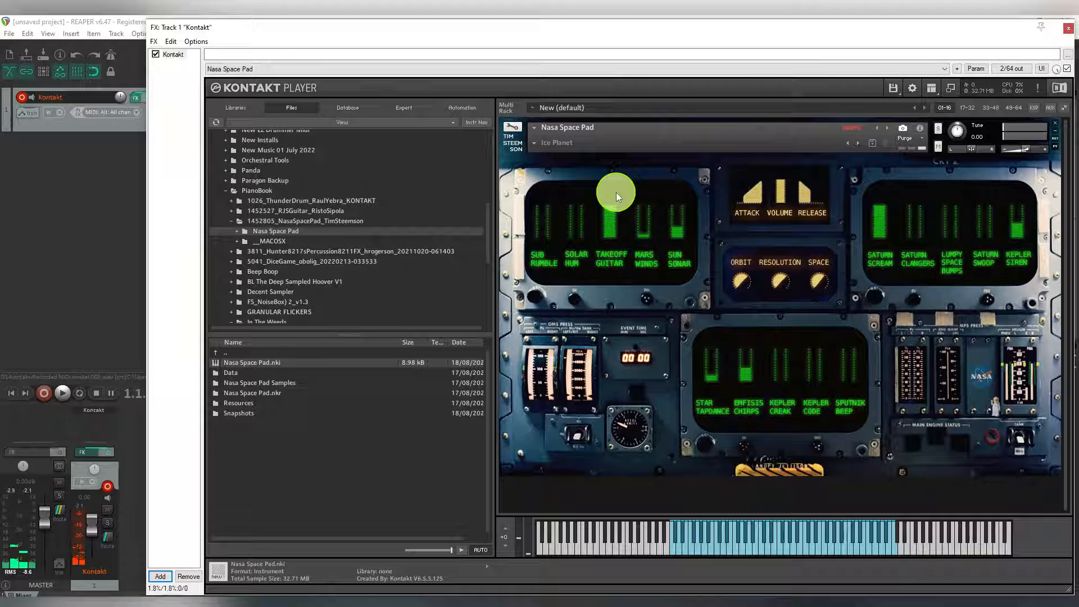
left_click_drag(747, 180, 750, 164)
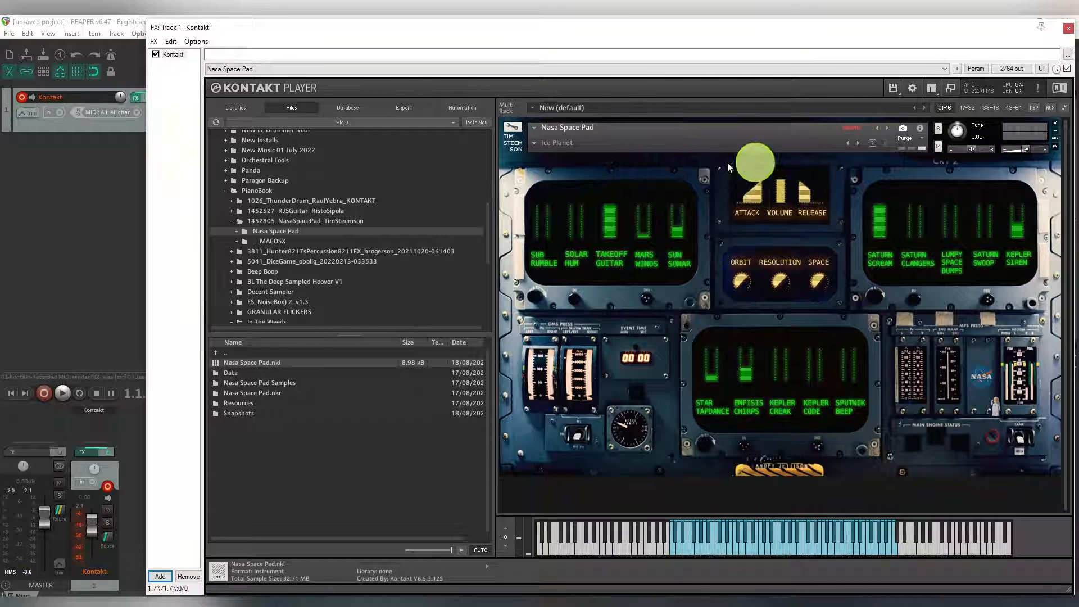
Audition Nasa Space Pad's Mysterons and Pulses snapshots, and remove the instrument
left_click(538, 146)
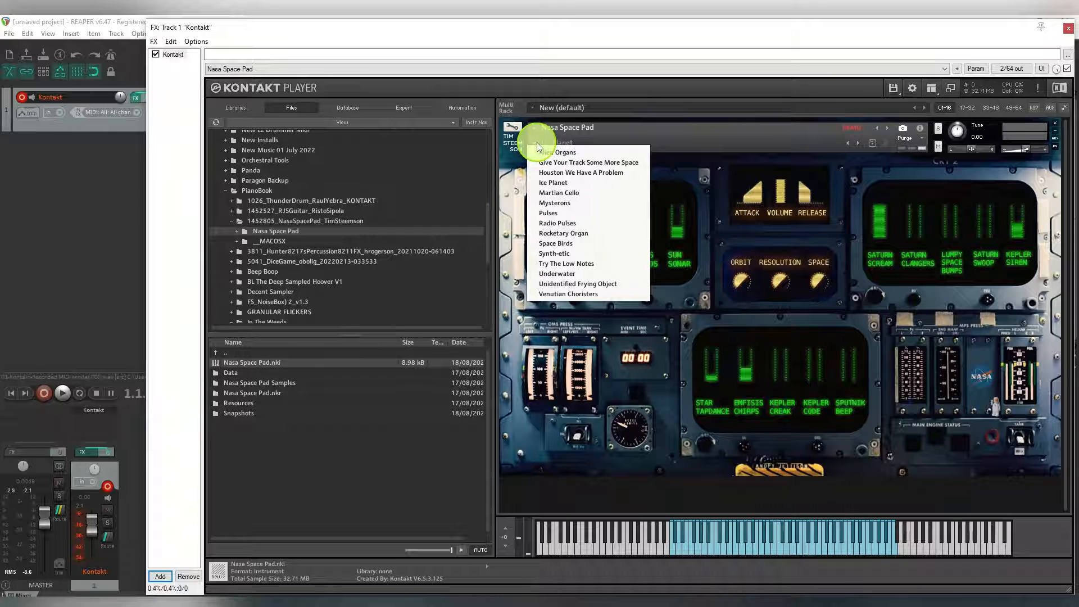
left_click(553, 203)
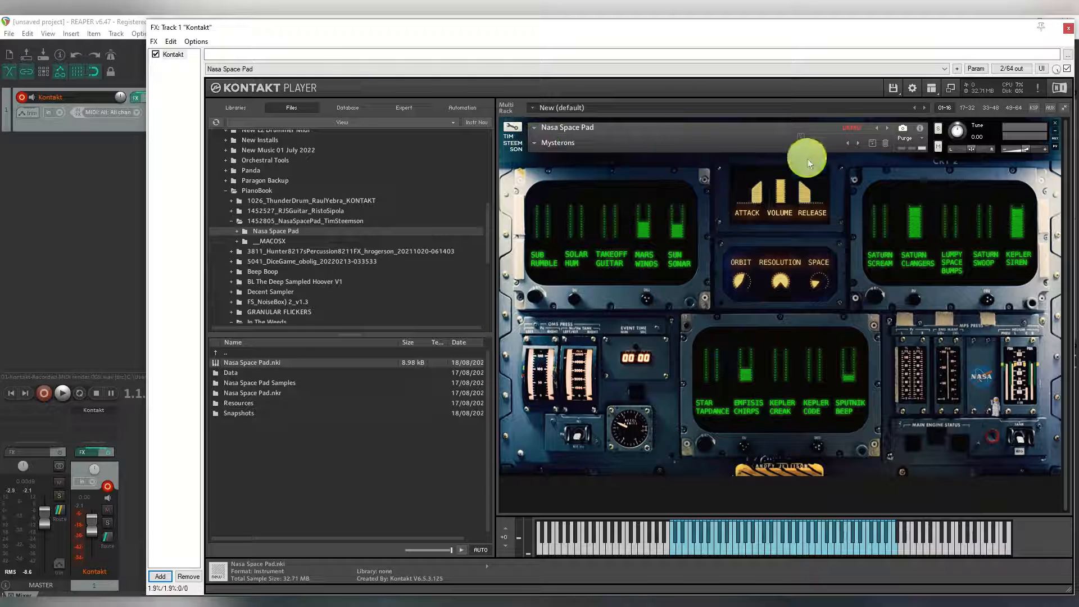
left_click(858, 143)
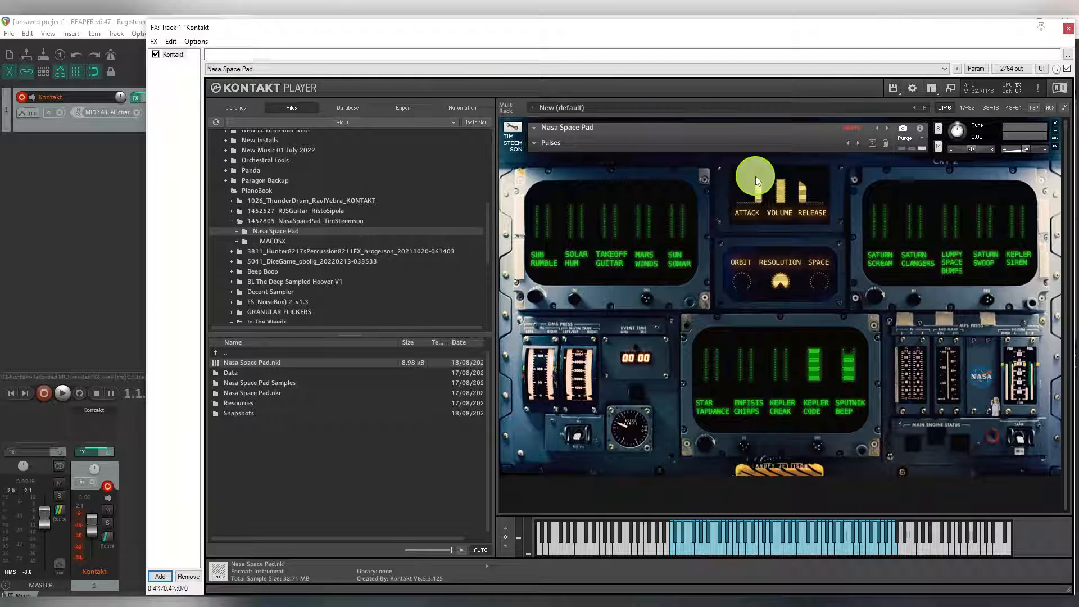
left_click(1057, 127)
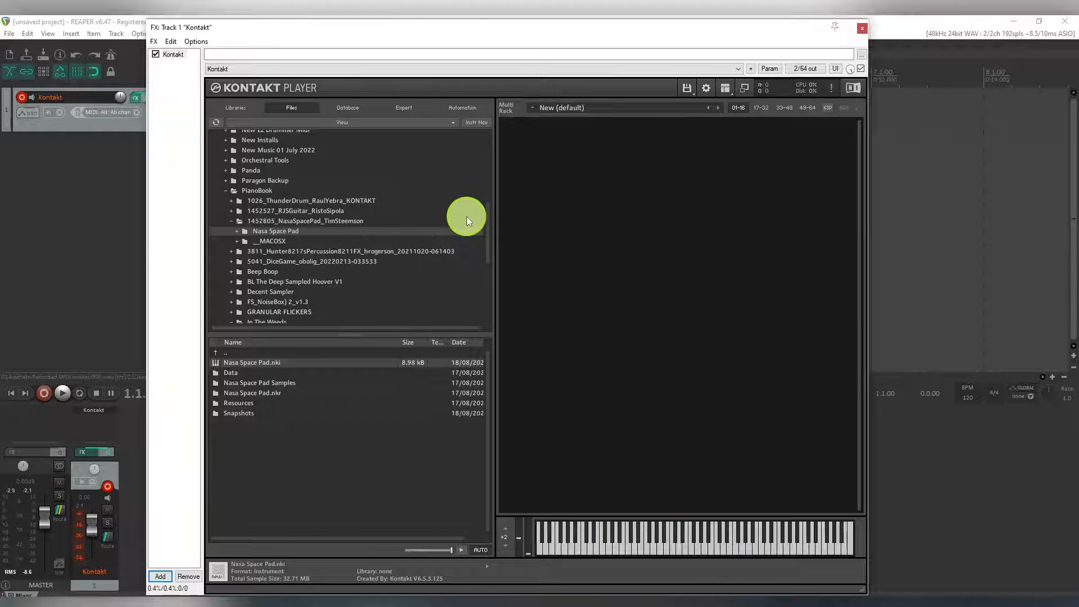
Load Granular Flickers.nki from the GRANULAR FLICKERS subfolder inside PianoBook's GRANULAR FLICKERS folder
scroll(483, 213, "up", 2)
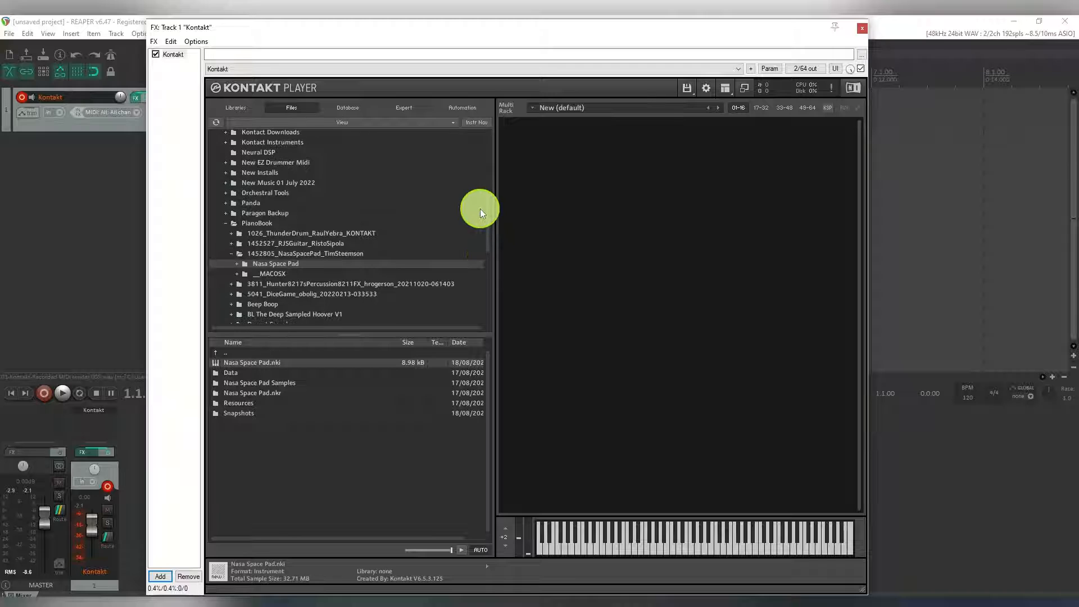
scroll(481, 212, "down", 1)
scroll(484, 222, "down", 4)
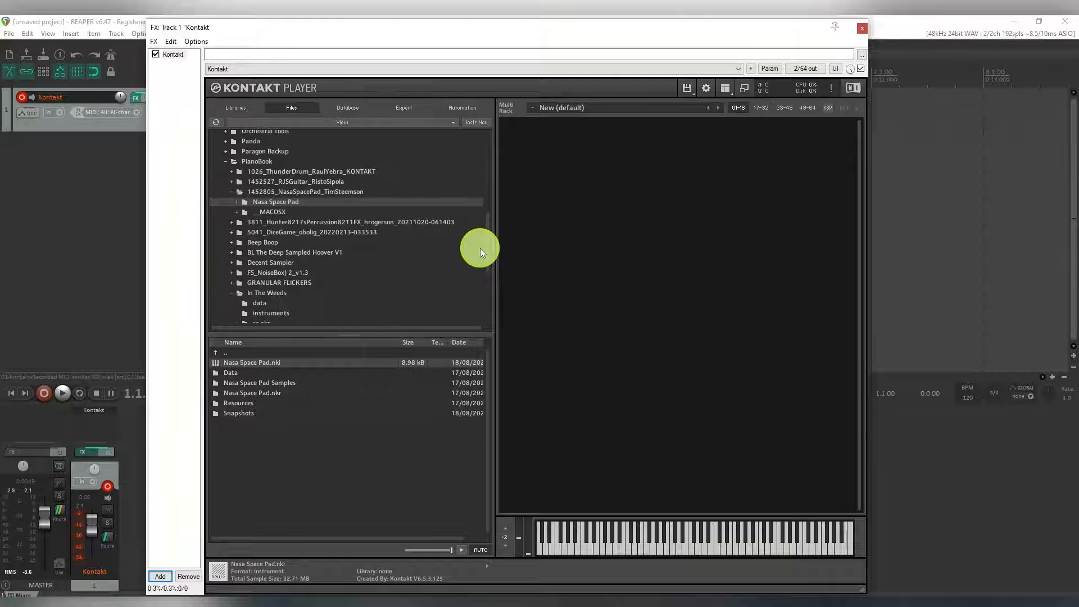
left_click(274, 284)
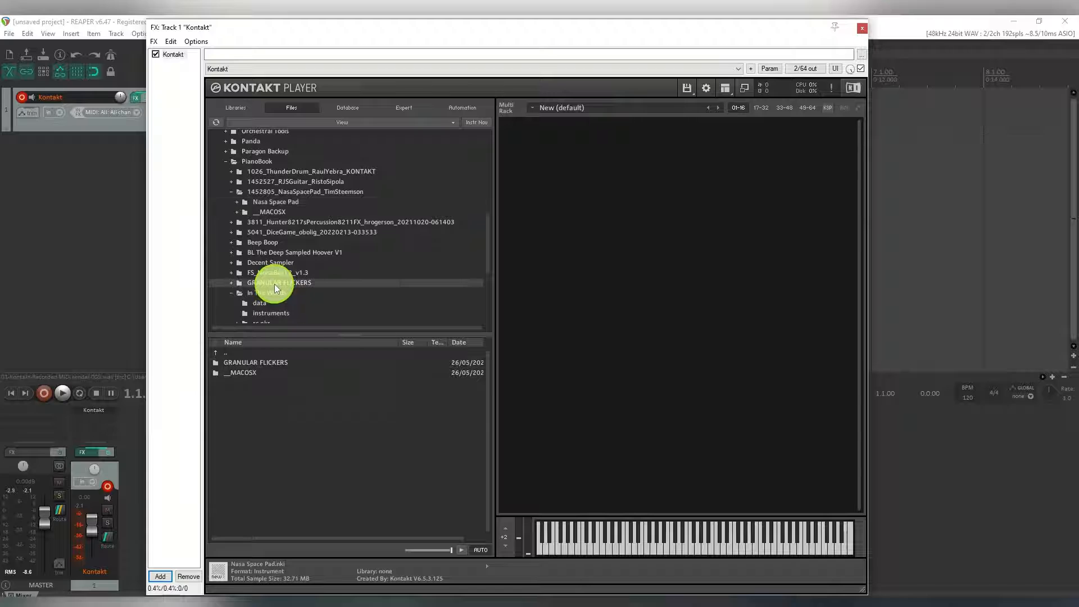
double_click(252, 361)
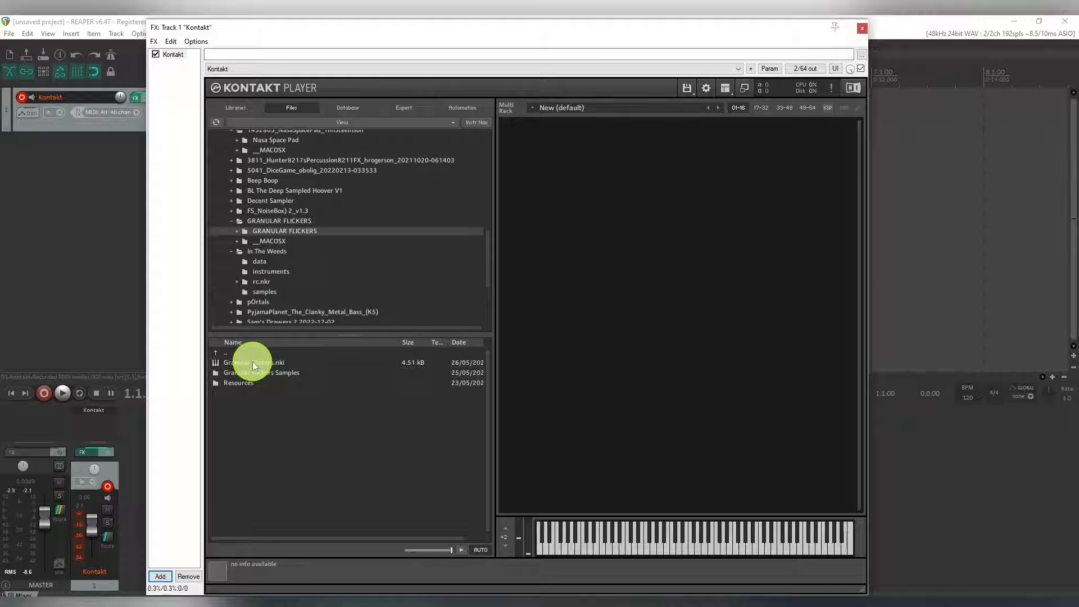
double_click(257, 364)
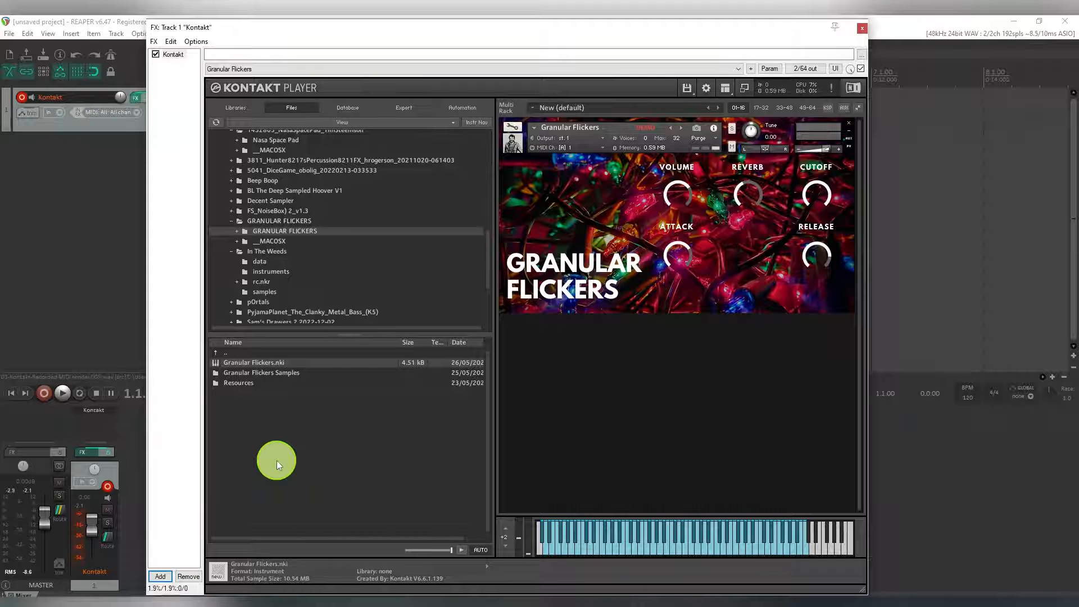
Remove Granular Flickers and load Sam's Drawers 2-Basses v.56.nki from the Basses subfolder of PianoBook's Sam's Drawers 2 2022-12-02 folder
left_click(848, 123)
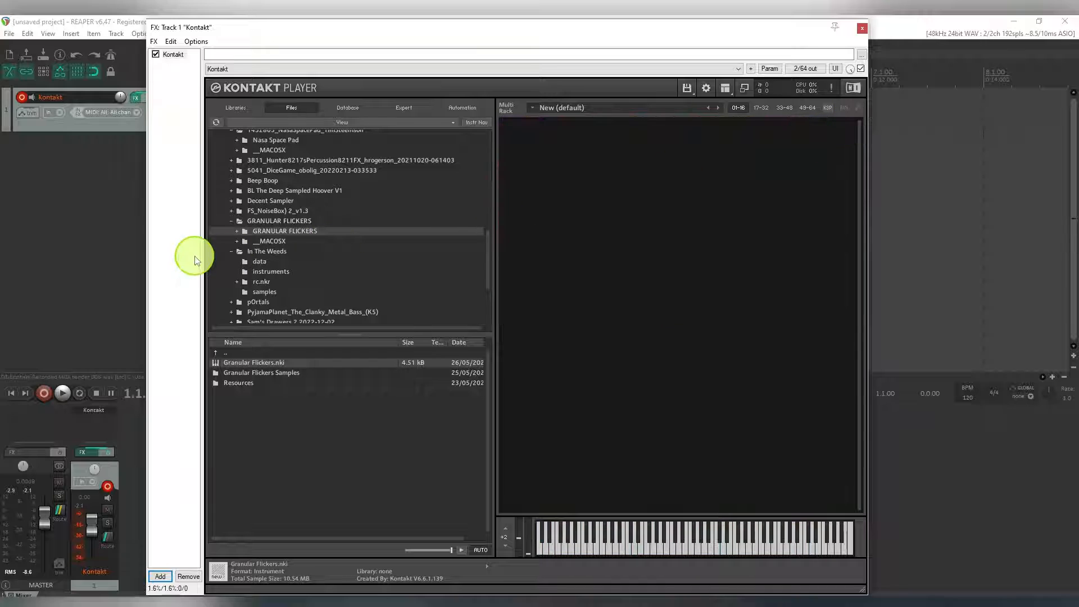
left_click(230, 223)
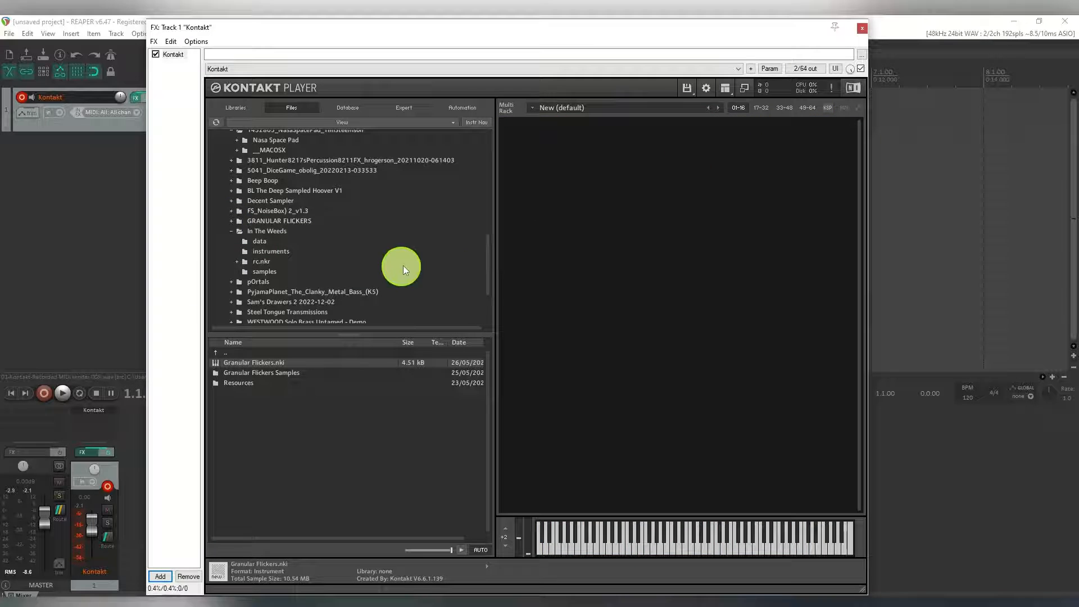
left_click_drag(487, 258, 487, 268)
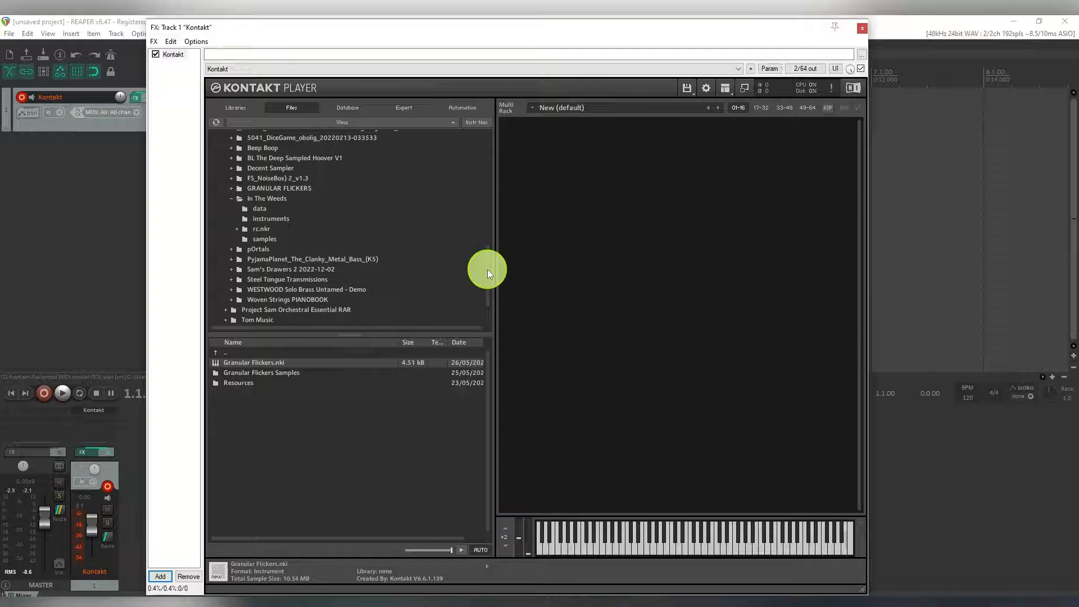
left_click(285, 269)
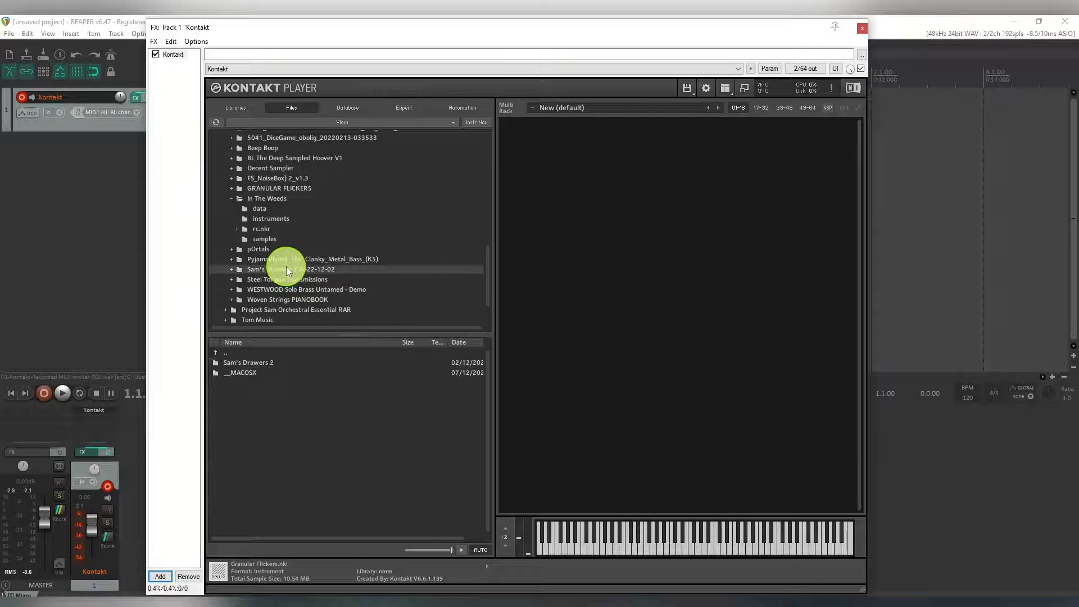
double_click(248, 363)
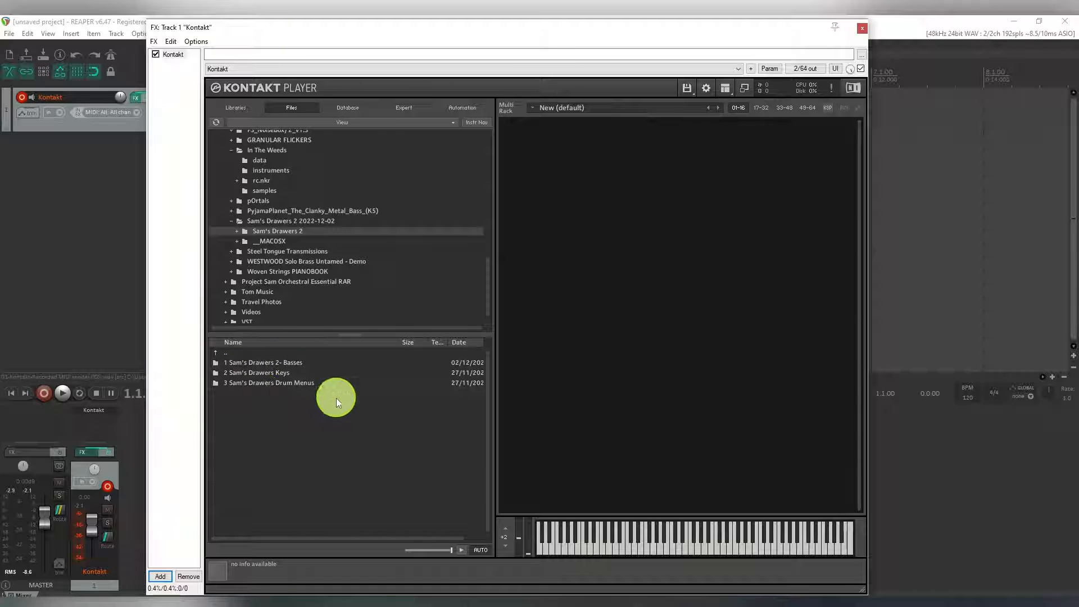
double_click(259, 367)
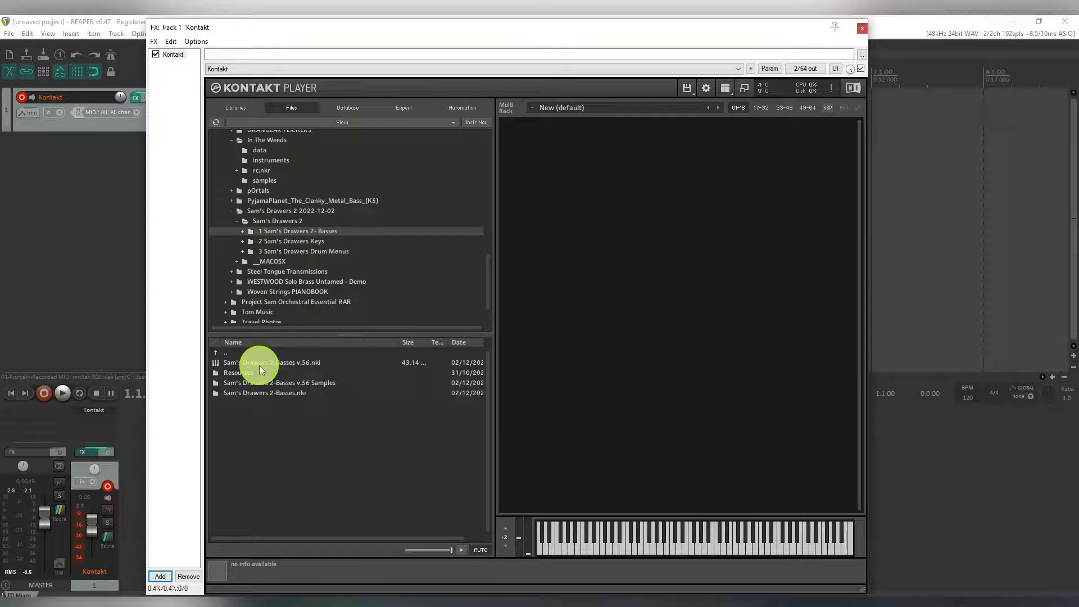
left_click(250, 362)
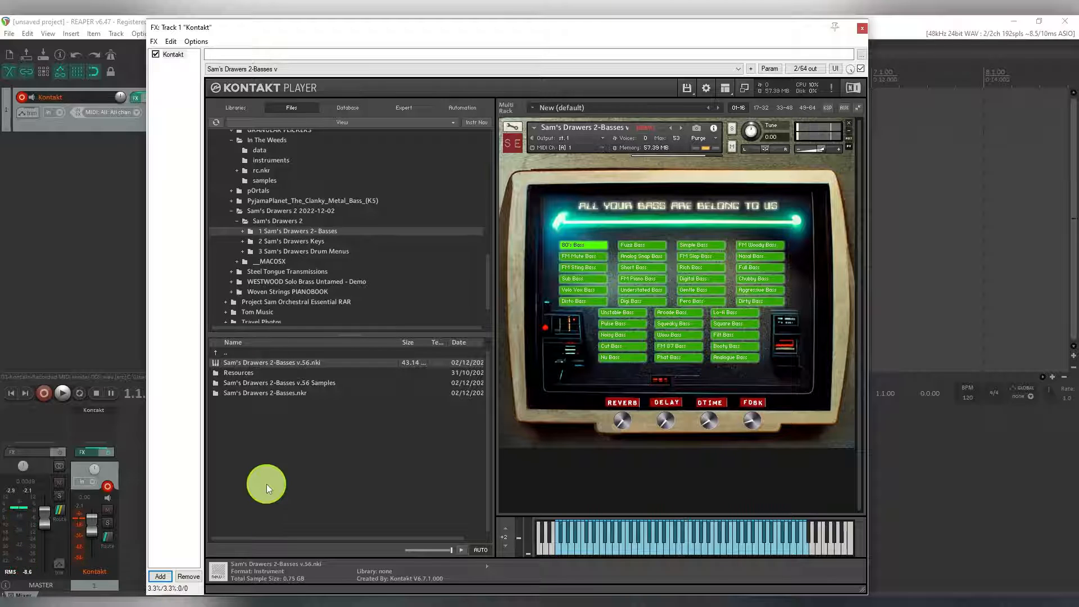
Audition the Slow Bass sound in Sam's Drawers 2-Basses and remove the instrument without saving changes
left_click(666, 336)
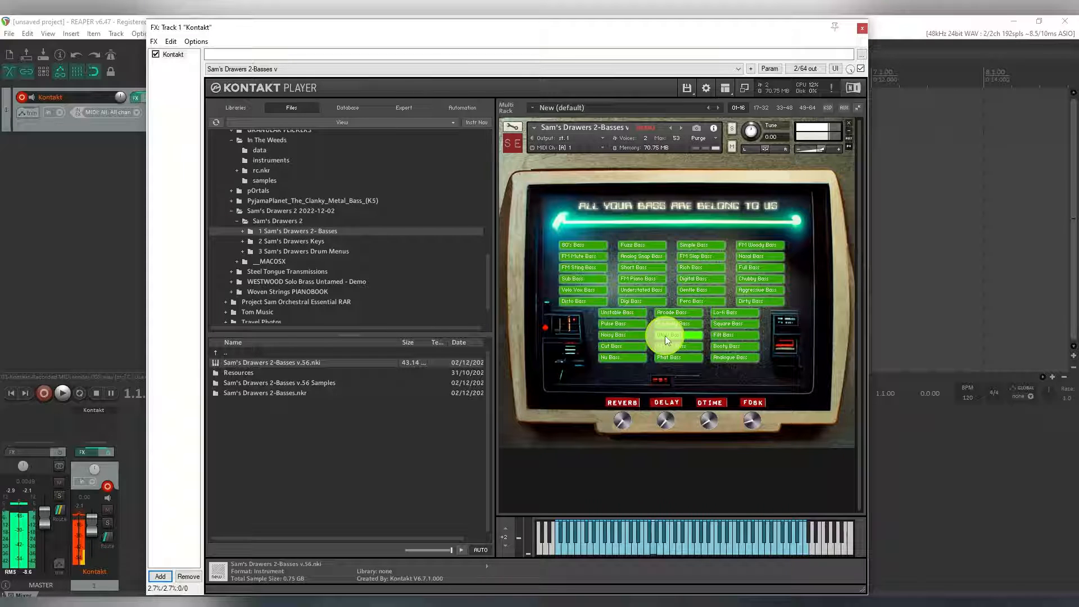
left_click(849, 124)
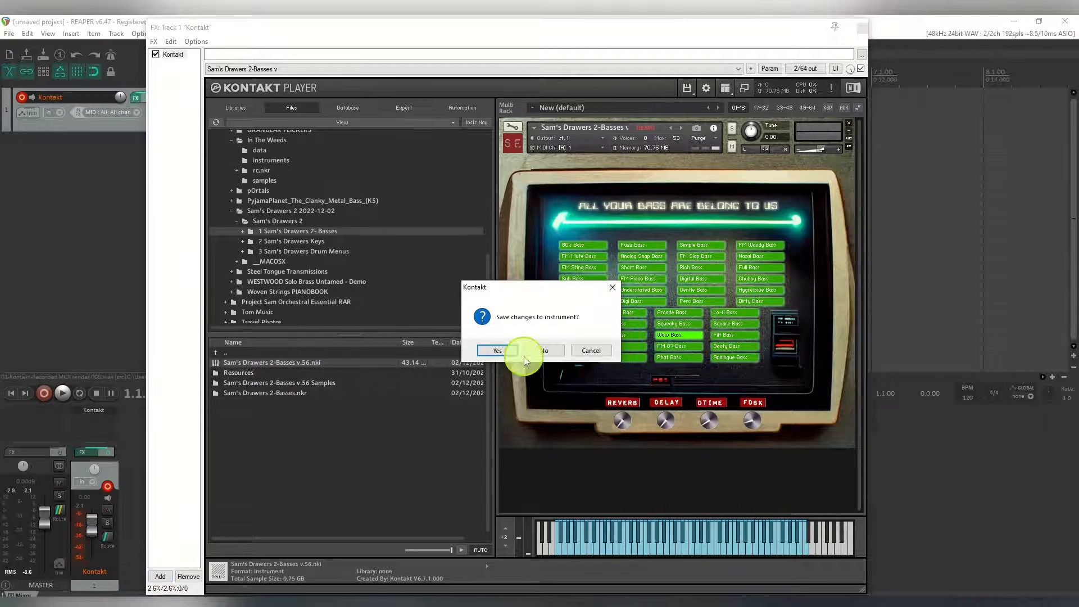
left_click(544, 351)
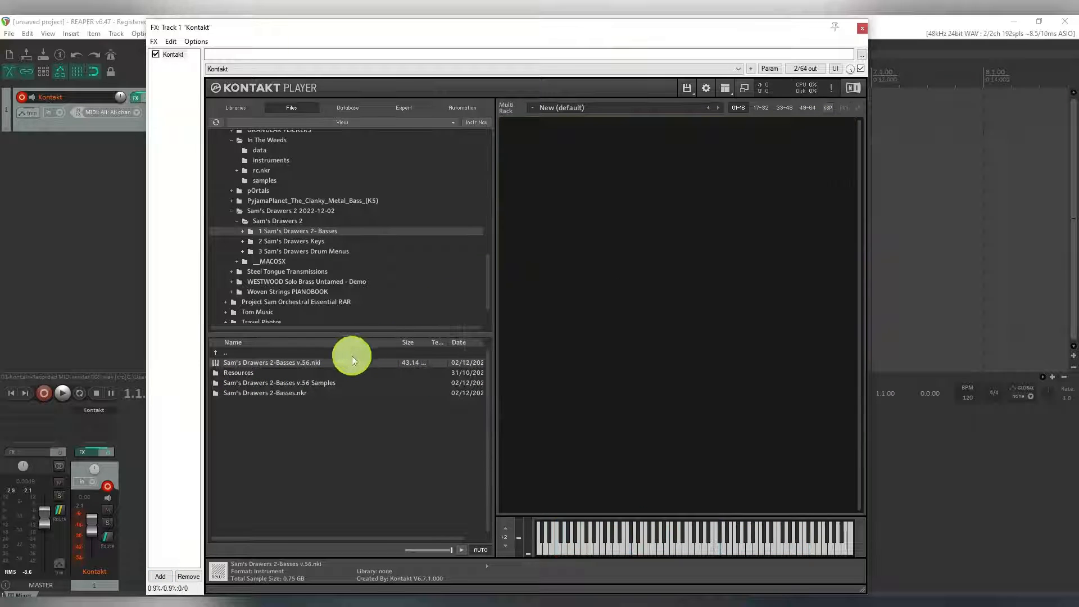
Load Sam's Drawers 2-Keys v.46.nki from the 2 Sam's Drawers Keys folder
left_click(217, 353)
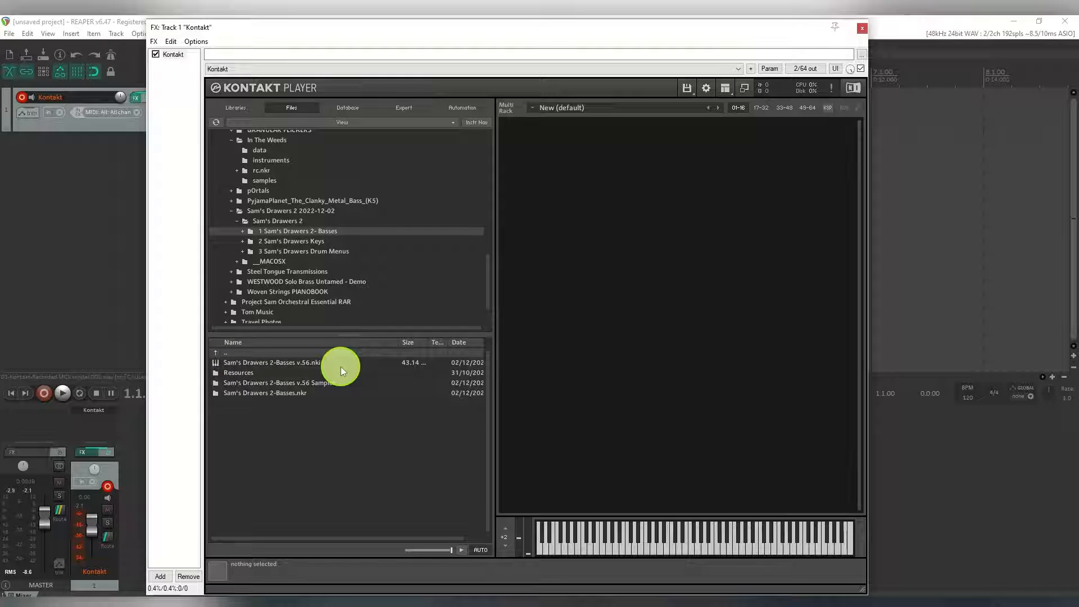
left_click(315, 240)
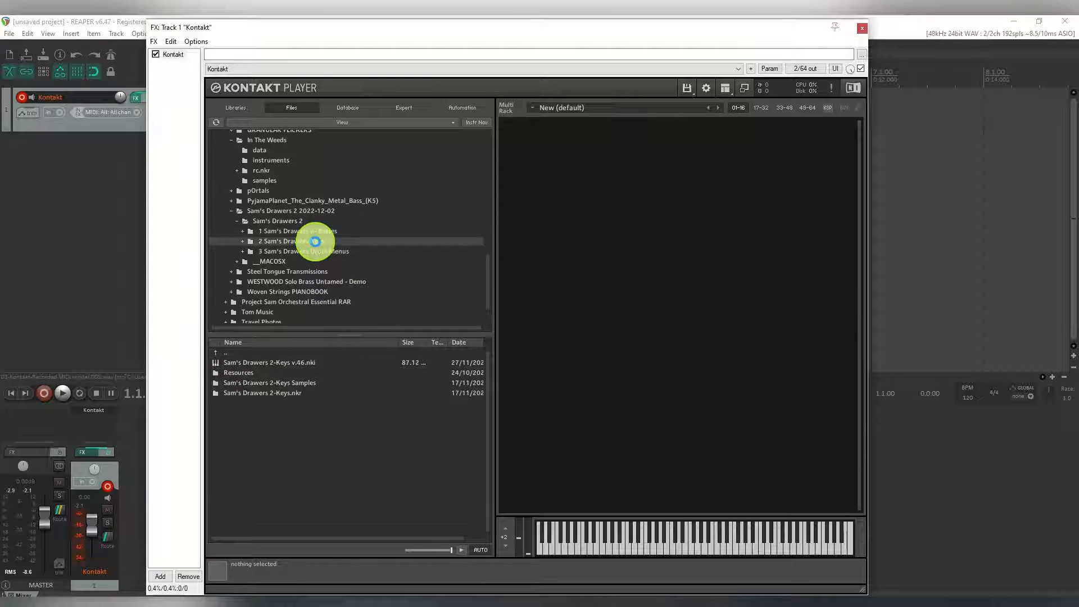
double_click(316, 242)
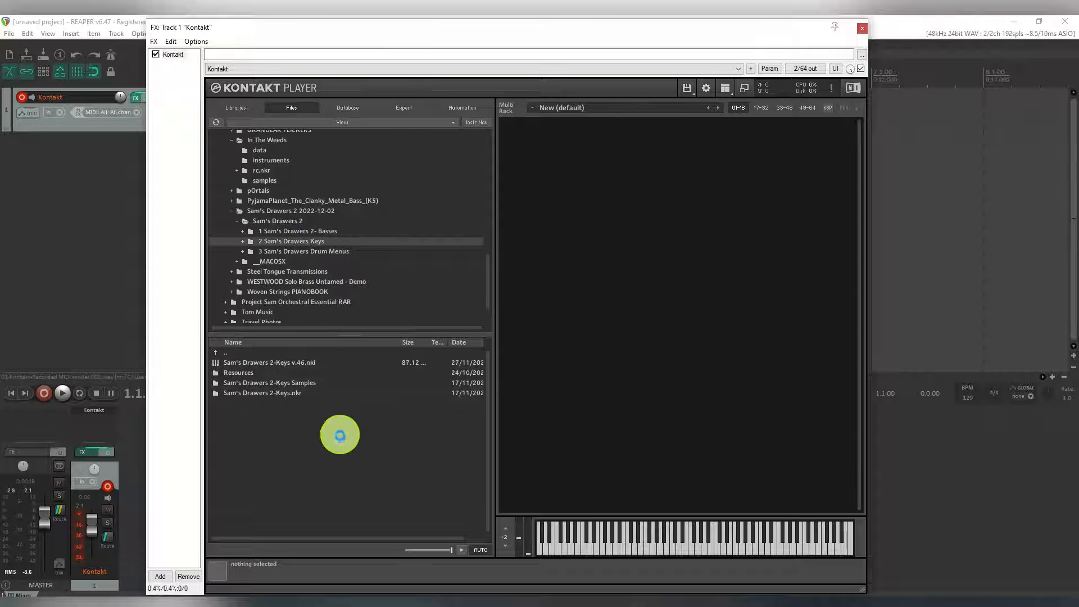
left_click(292, 362)
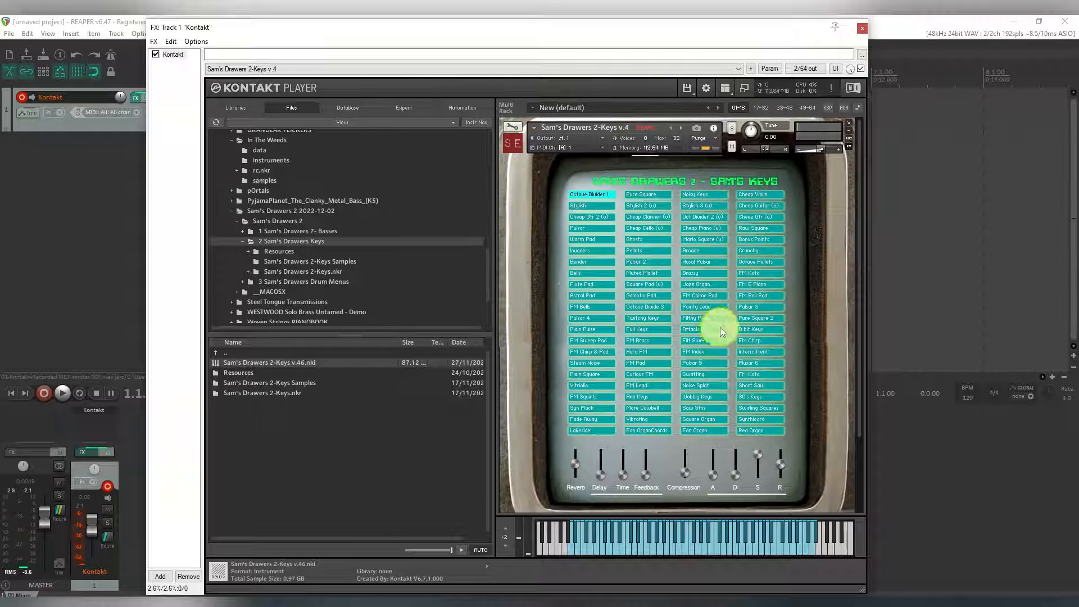
Audition the Pulsar 5 sound in Sam's Drawers 2-Keys and remove the instrument without saving changes
left_click(692, 363)
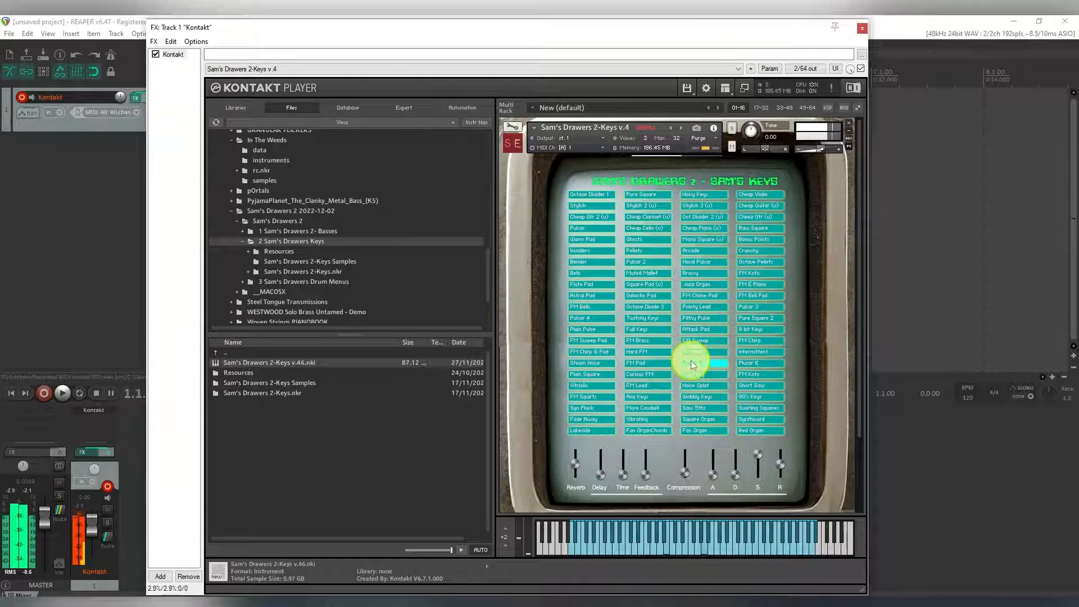
left_click(849, 122)
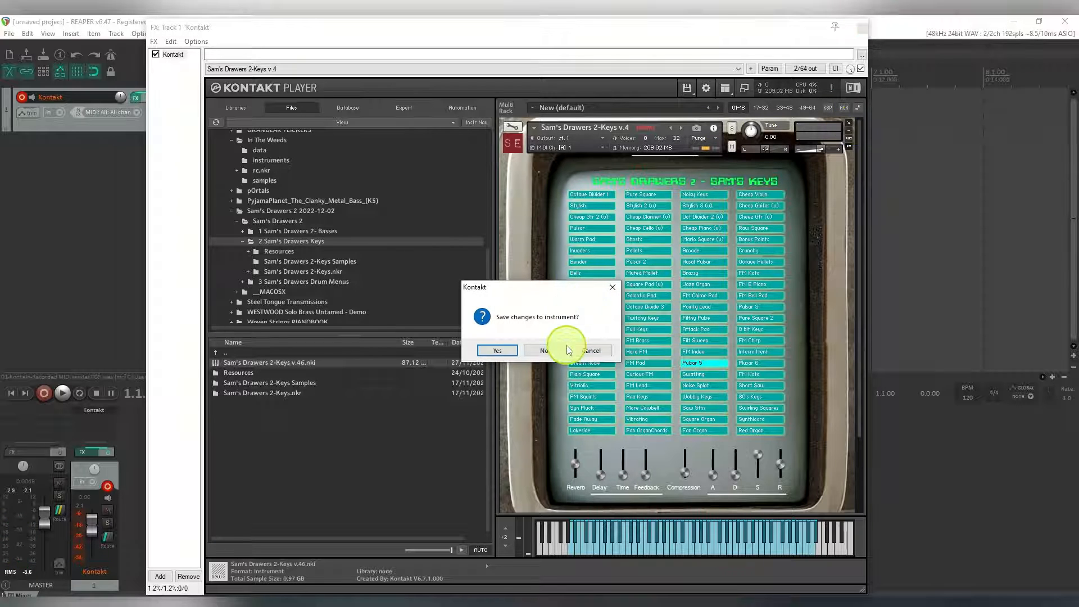
left_click(545, 351)
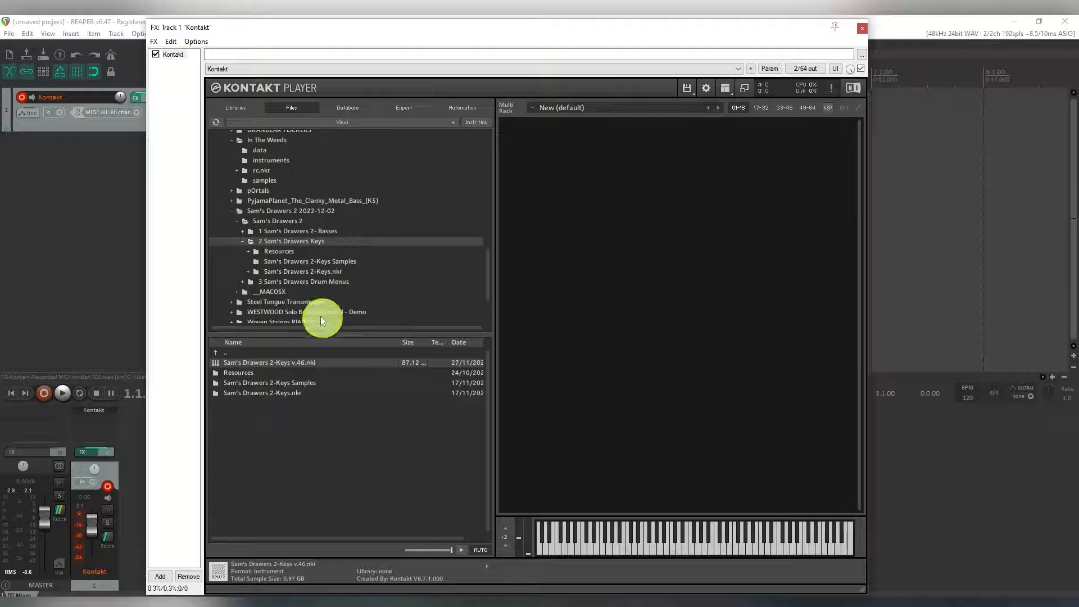
Collapse the Sam's Drawers Keys folder and load Sam's Drawers 2-Drum Menus v.23.nki from the 3 Sam's Drawers Drum Menus folder
left_click(243, 242)
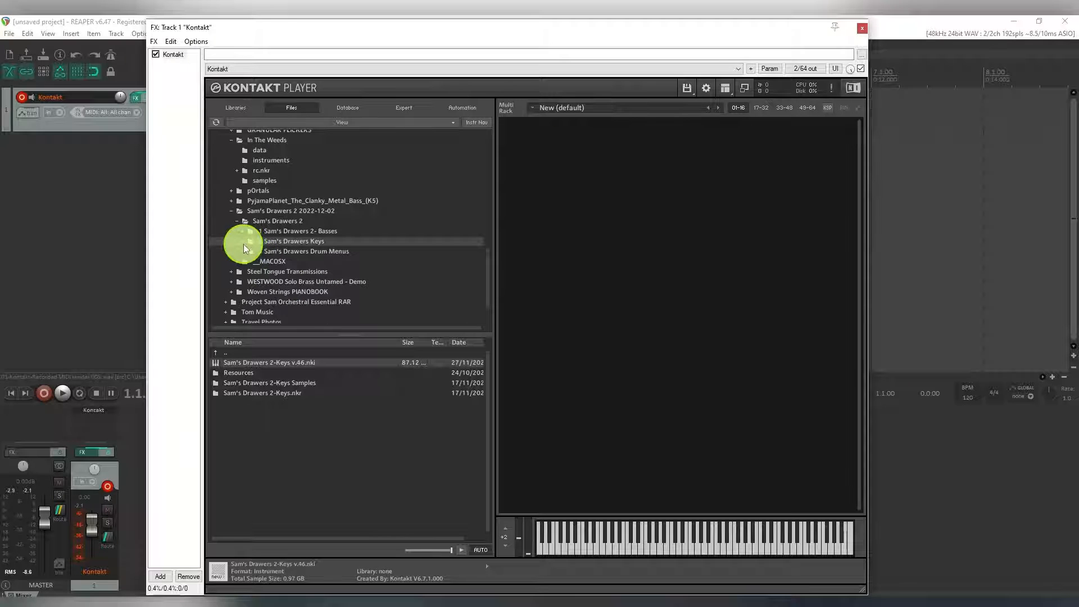
left_click(310, 253)
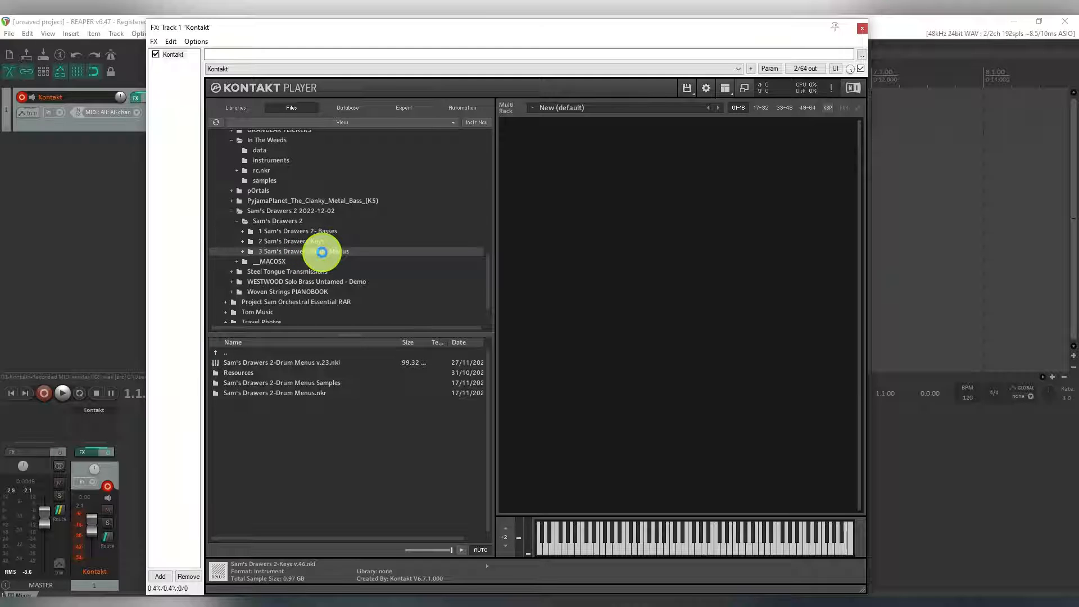
double_click(339, 251)
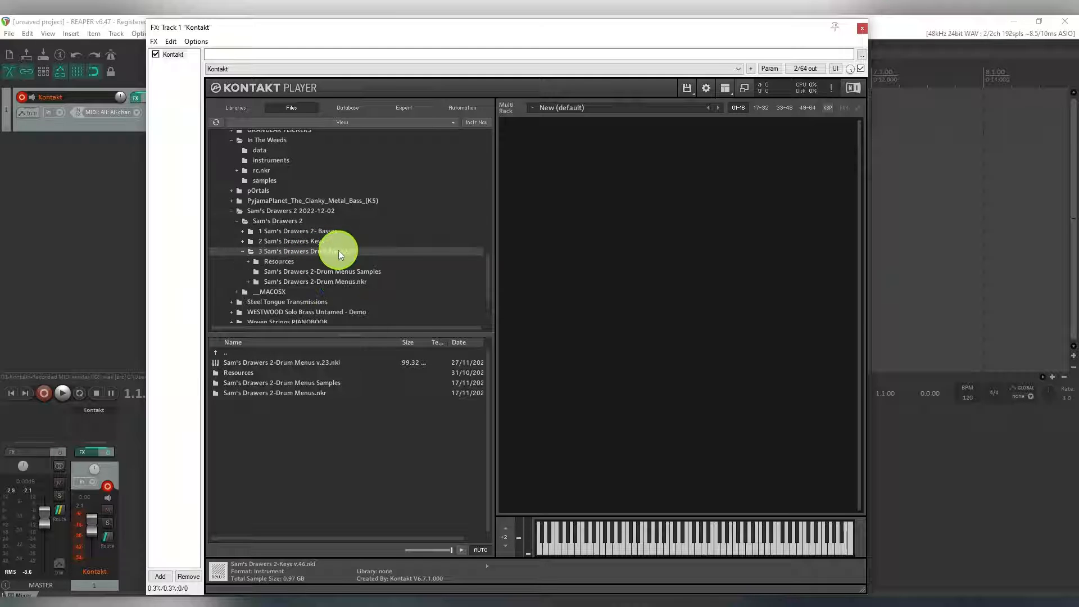
left_click(271, 364)
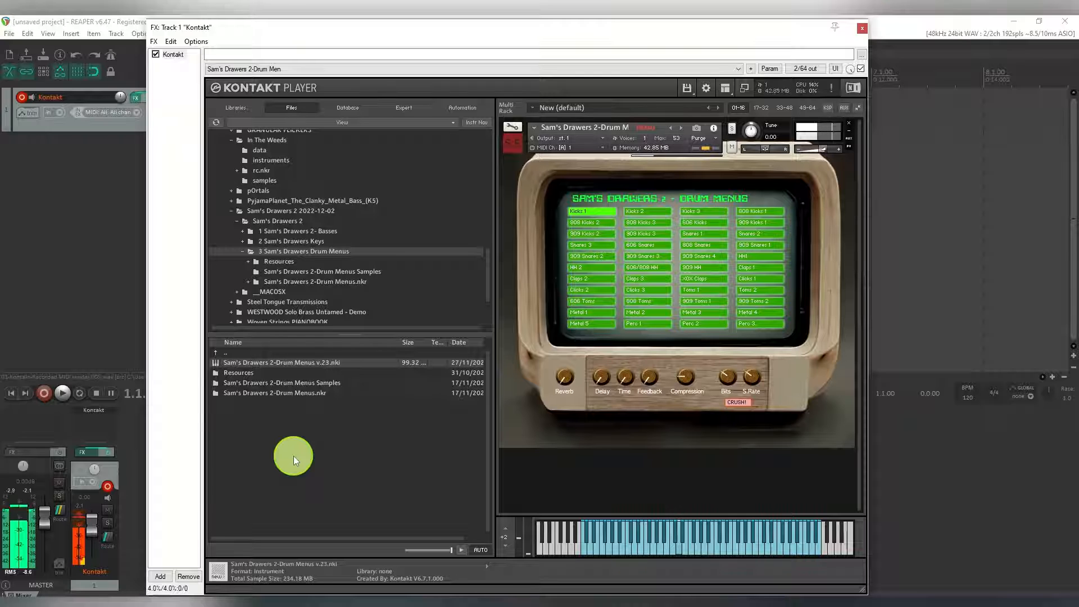
Audition the Metal 3 sound in Sam's Drawers 2-Drum Menus and remove the instrument without saving changes
left_click(699, 314)
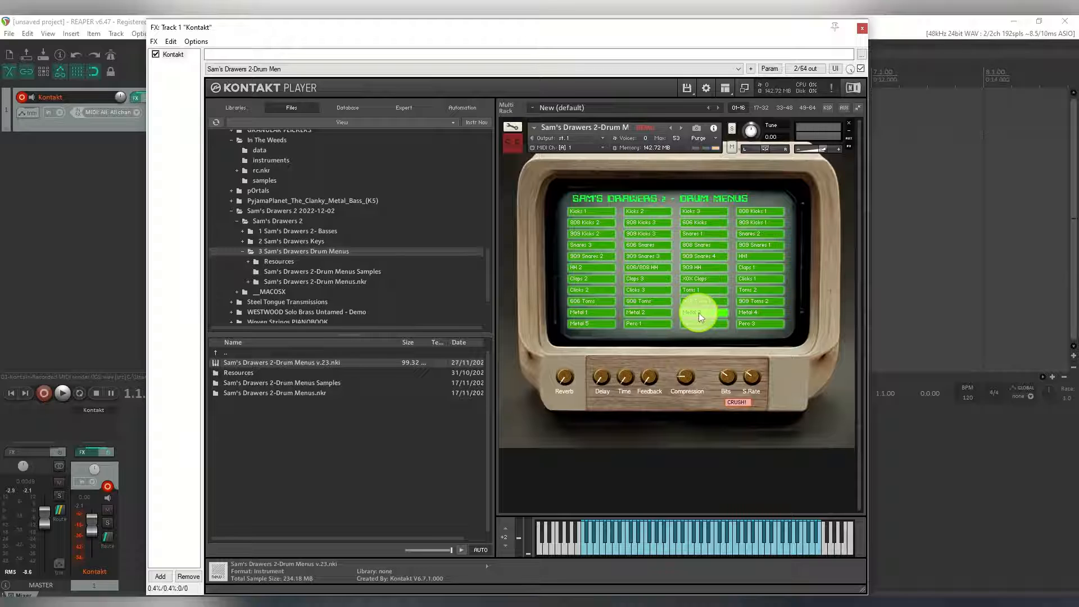
left_click(851, 126)
left_click(546, 353)
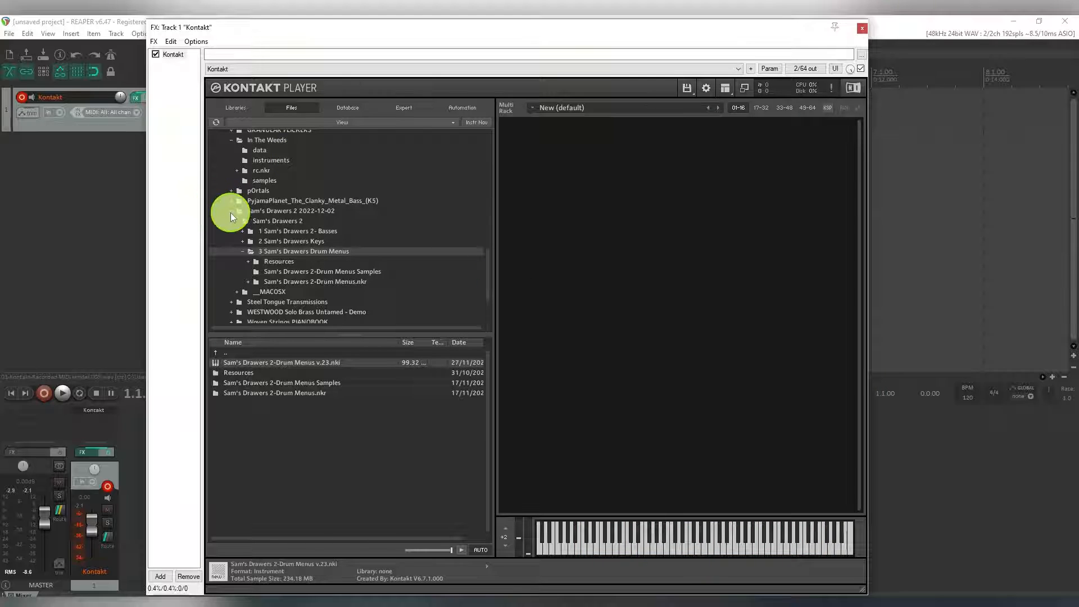
Collapse the Sam's Drawers 2 folder and load Woven Strings.nki from the non-DS subfolder inside PianoBook's Woven Strings PIANOBOOK folder
left_click(231, 212)
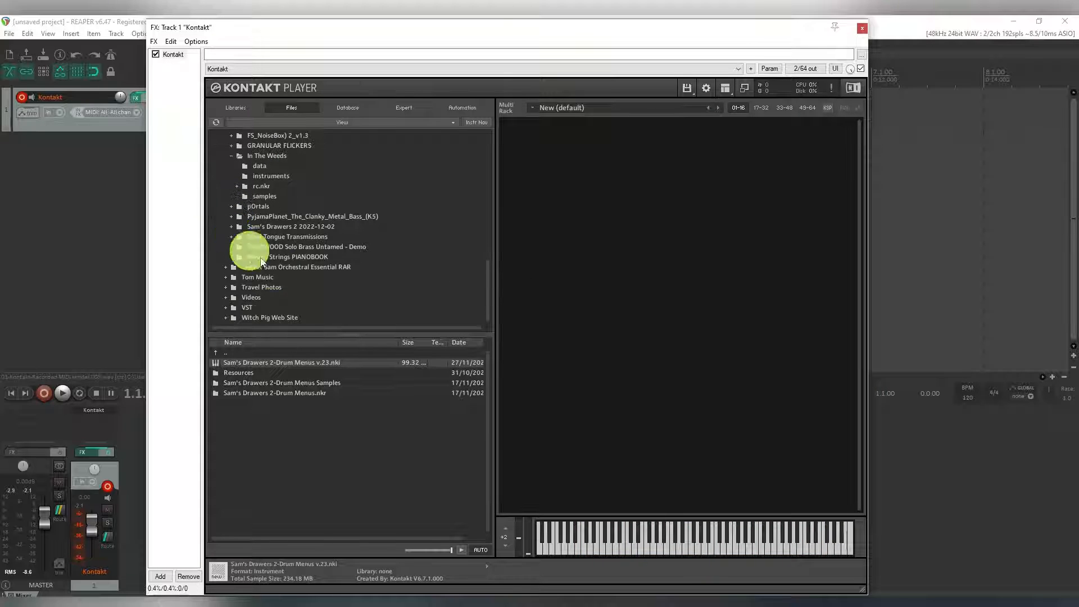
left_click(494, 283)
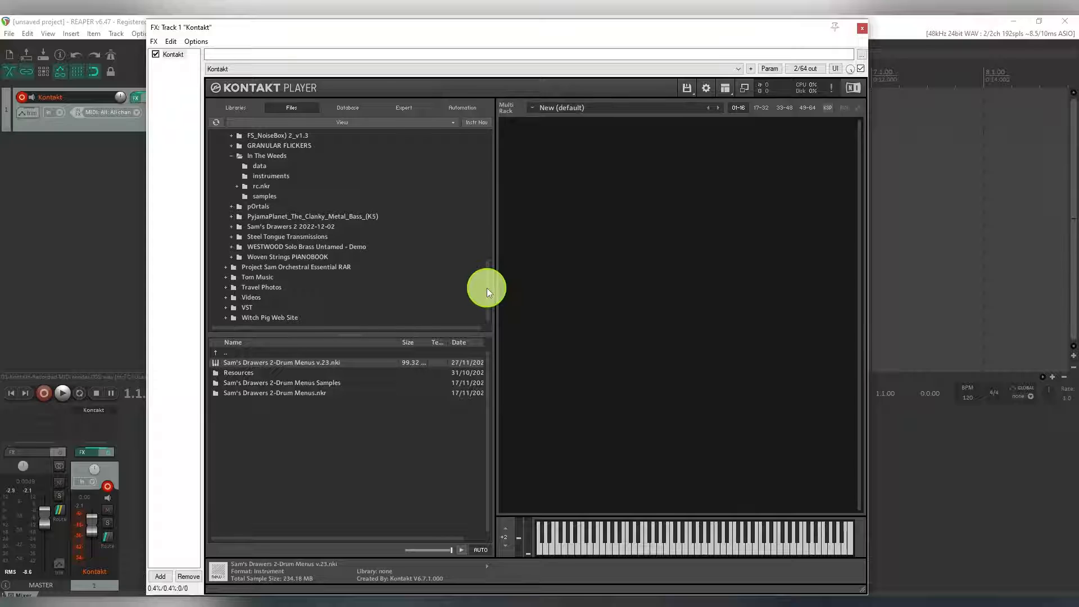
double_click(285, 258)
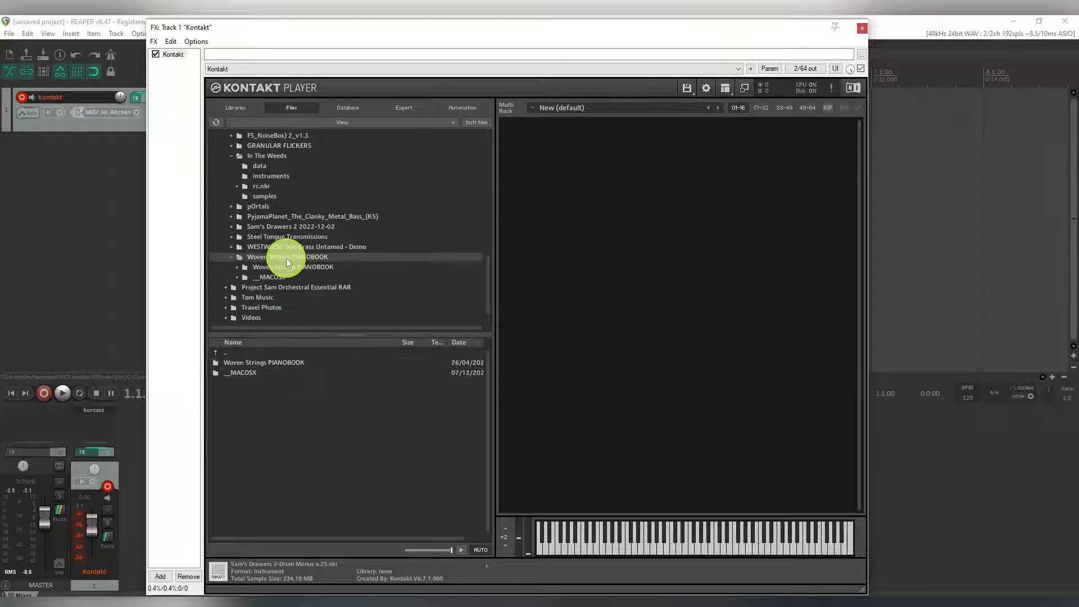
left_click(239, 363)
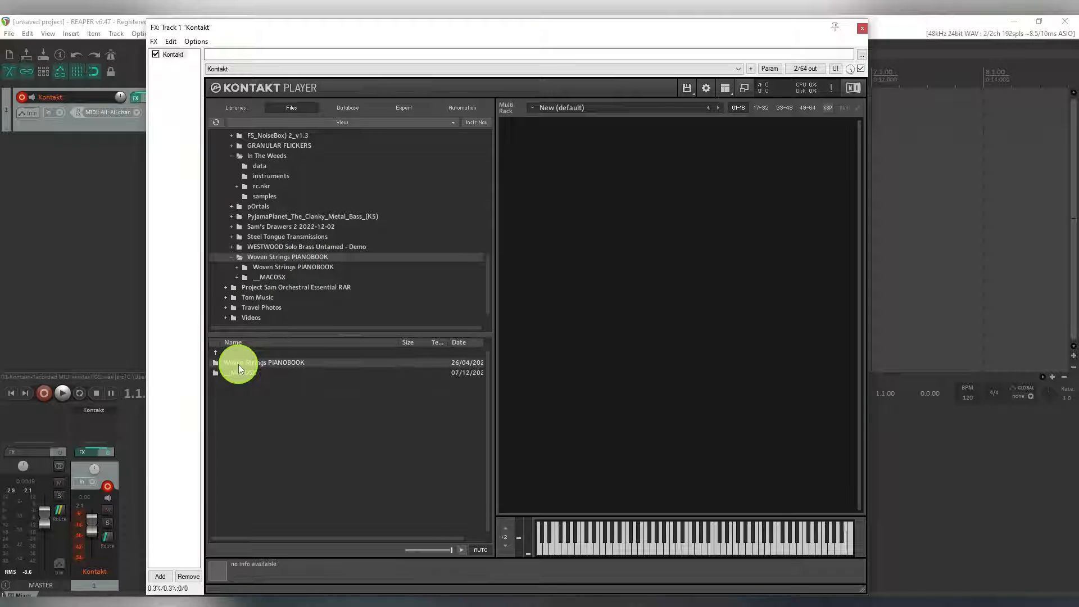
double_click(217, 363)
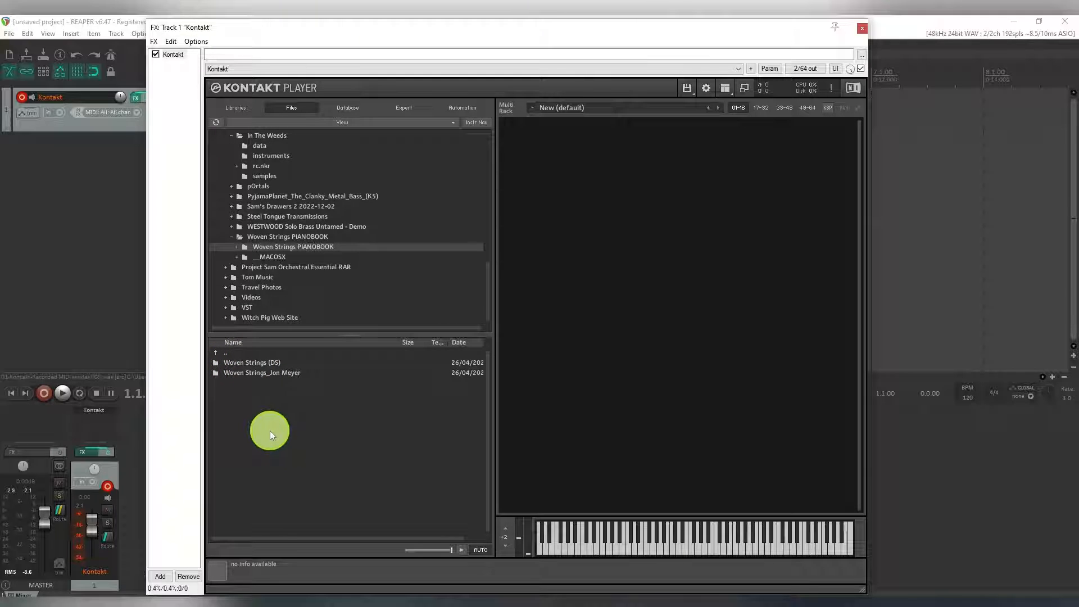
double_click(248, 372)
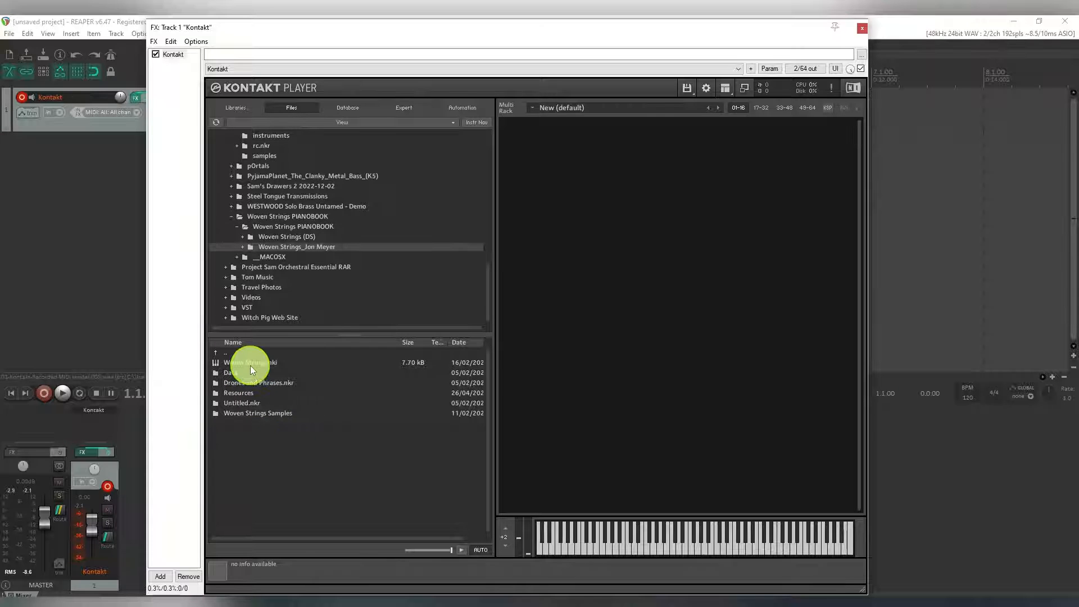
double_click(250, 364)
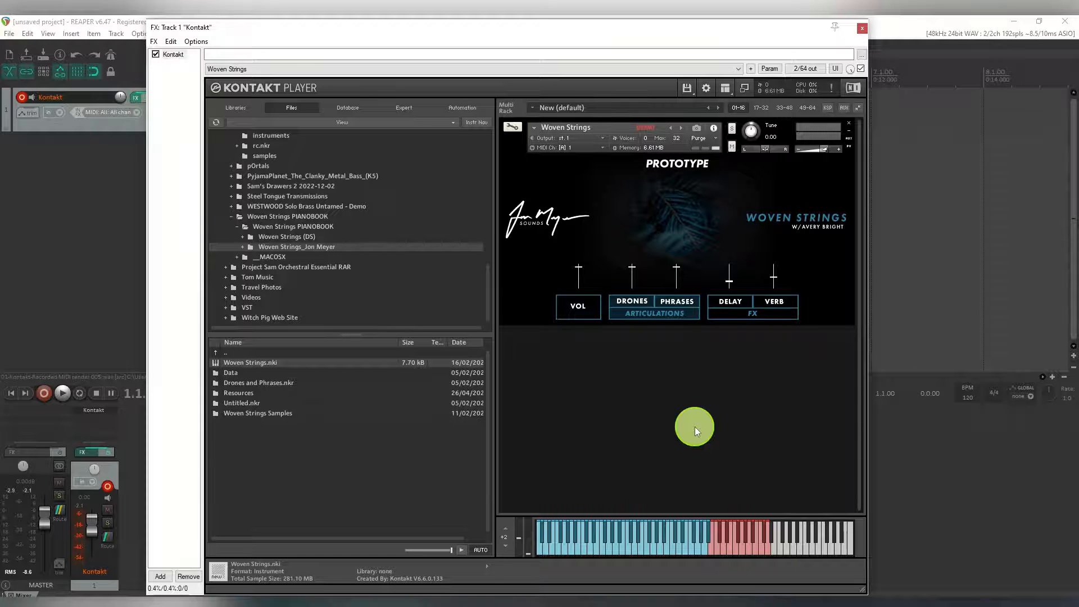
Switch to Chrome, bring up the open Witch Pig website and jump to the Seven String Synth section of its home page
left_click(478, 593)
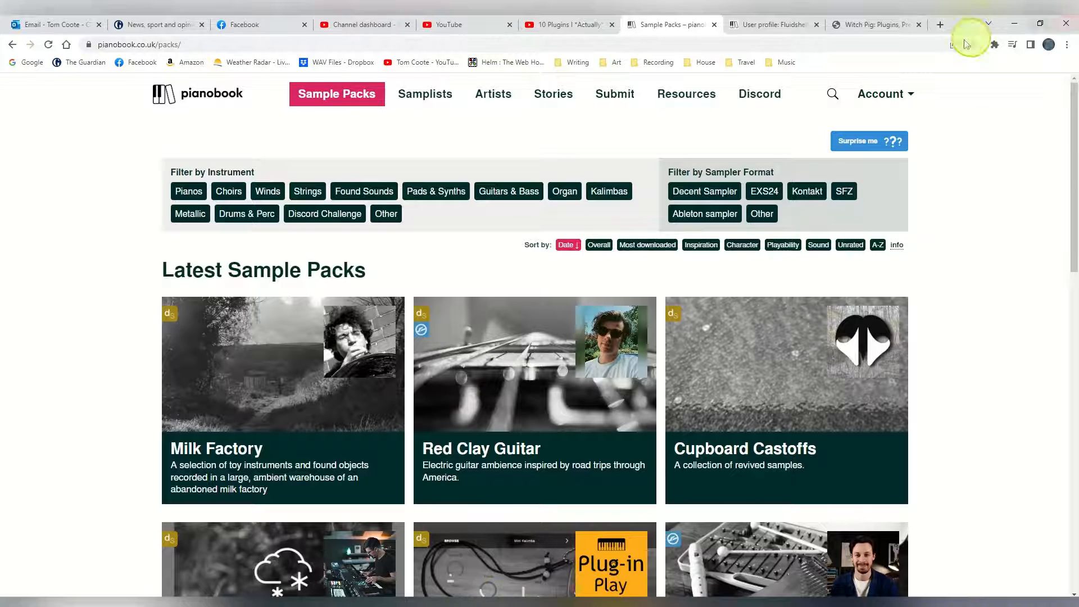
left_click(859, 26)
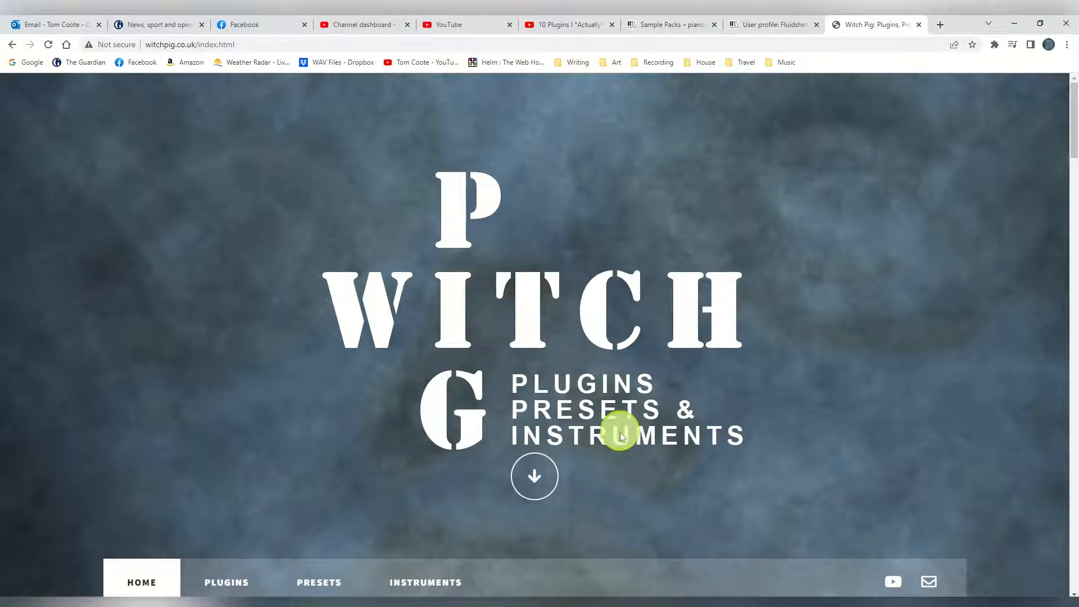
left_click(541, 478)
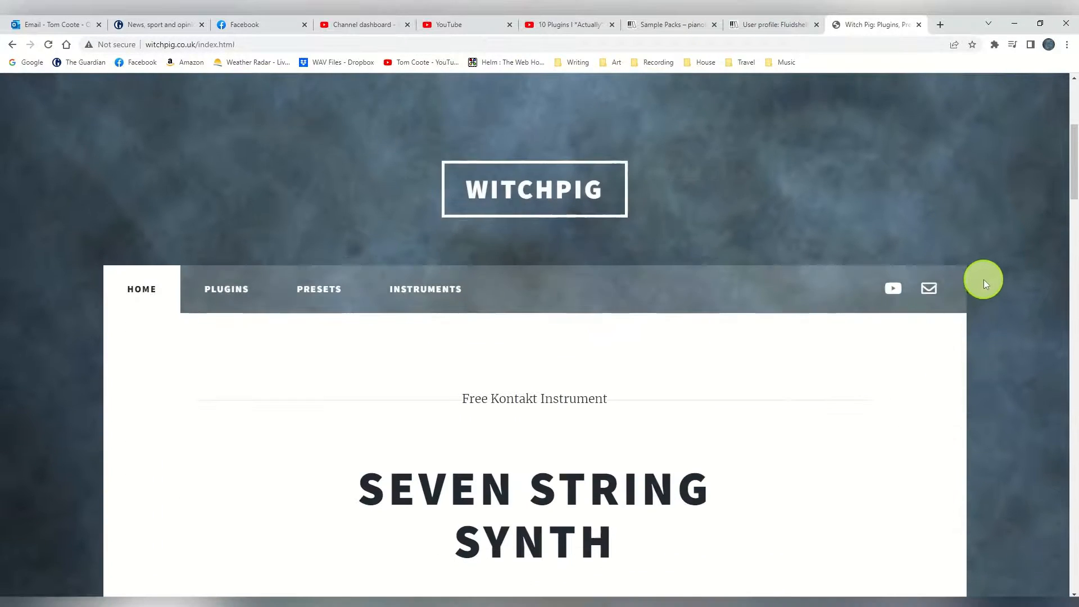
Look through the free Kontakt instruments, VST3 plugins and presets on the Witch Pig home page, down to Behemoth Hybrid Bass
scroll(993, 279, "down", 15)
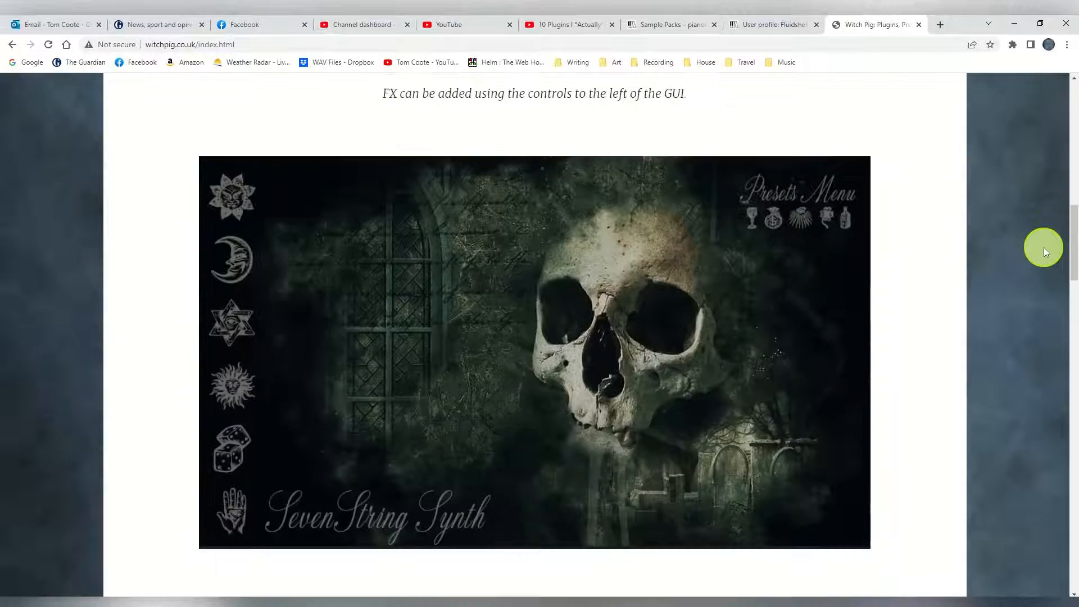
scroll(1044, 260, "down", 5)
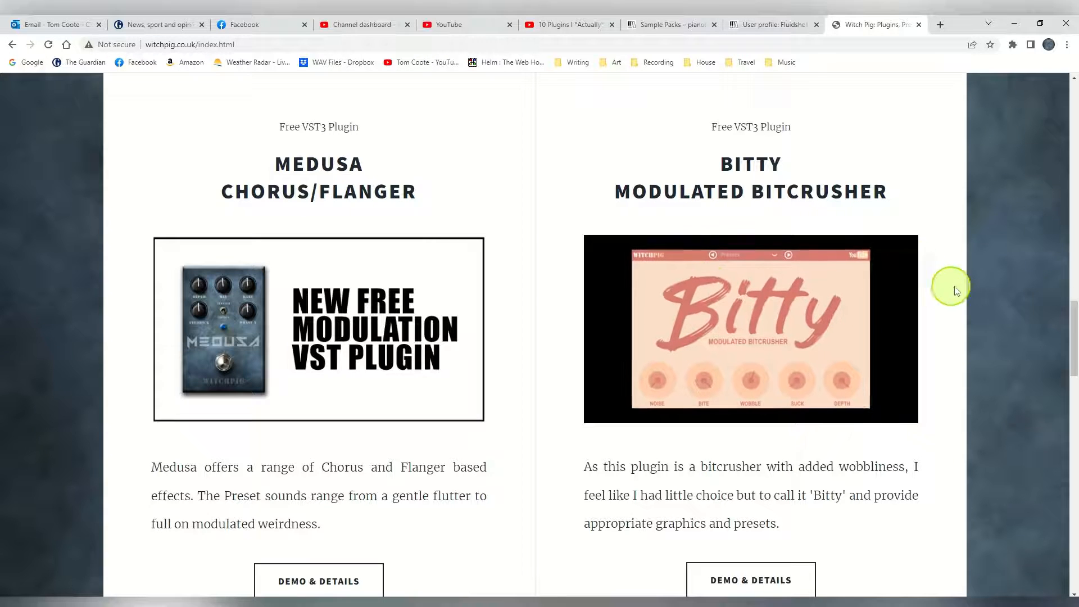
scroll(1044, 269, "down", 11)
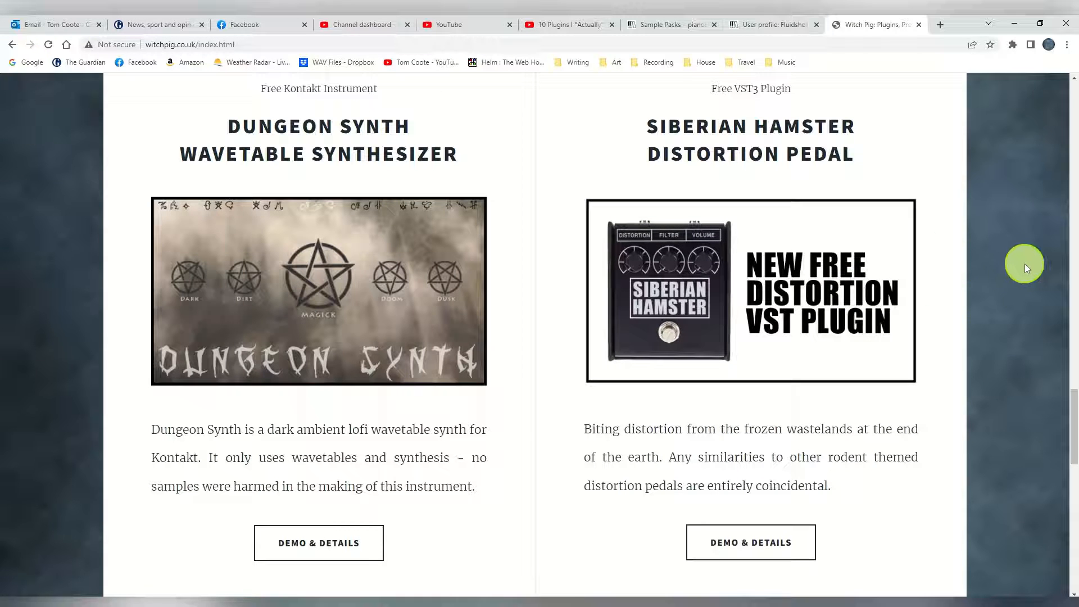
scroll(1024, 264, "down", 9)
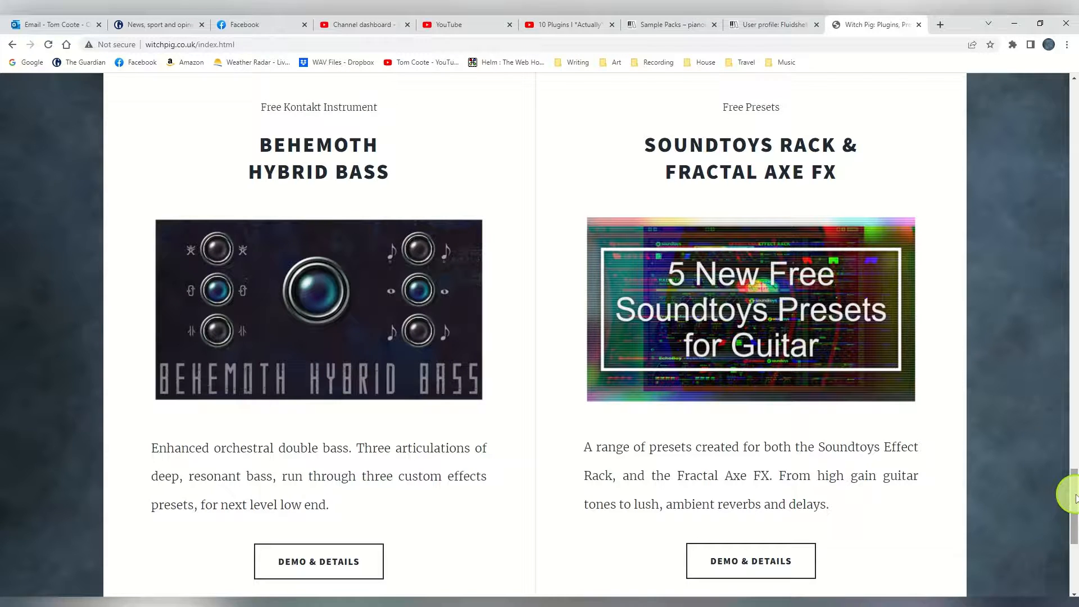
Open the Witch Pig Plugins page and view the Medusa Chorus / Flanger demo video and download section
mouse_move(1075, 497)
left_mouse_down()
mouse_move(1075, 510)
mouse_move(1074, 453)
mouse_move(1075, 481)
left_mouse_up()
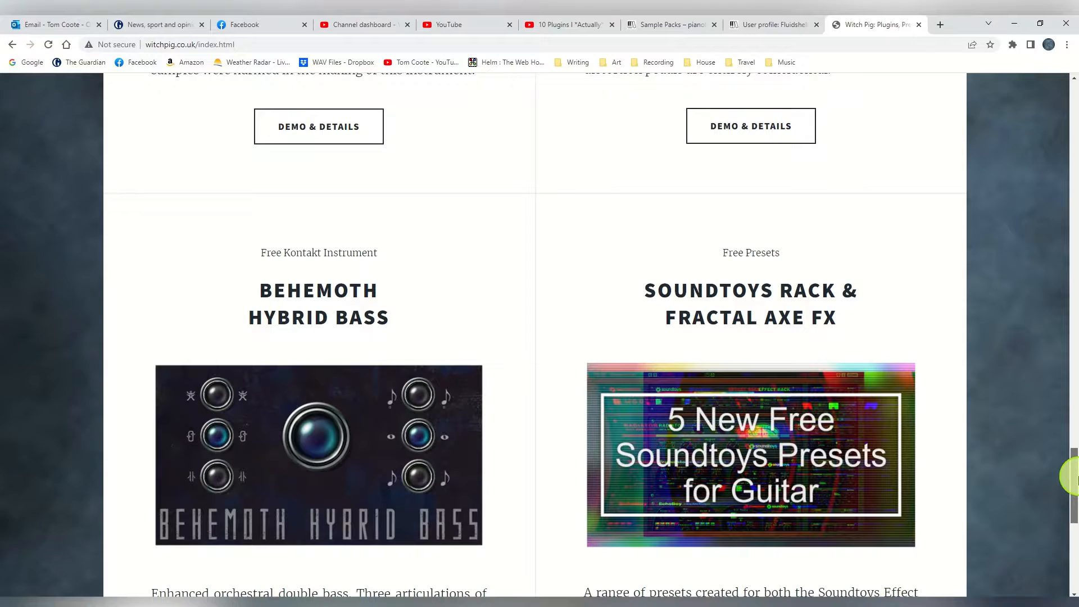
left_click_drag(1074, 477, 1074, 117)
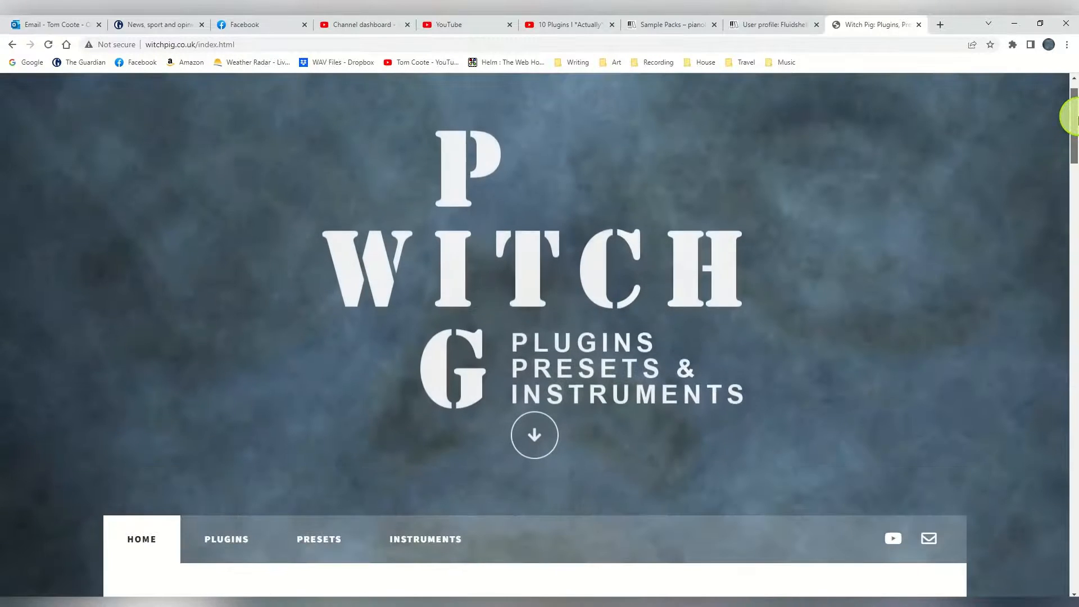
left_click(244, 540)
scroll(1064, 236, "down", 6)
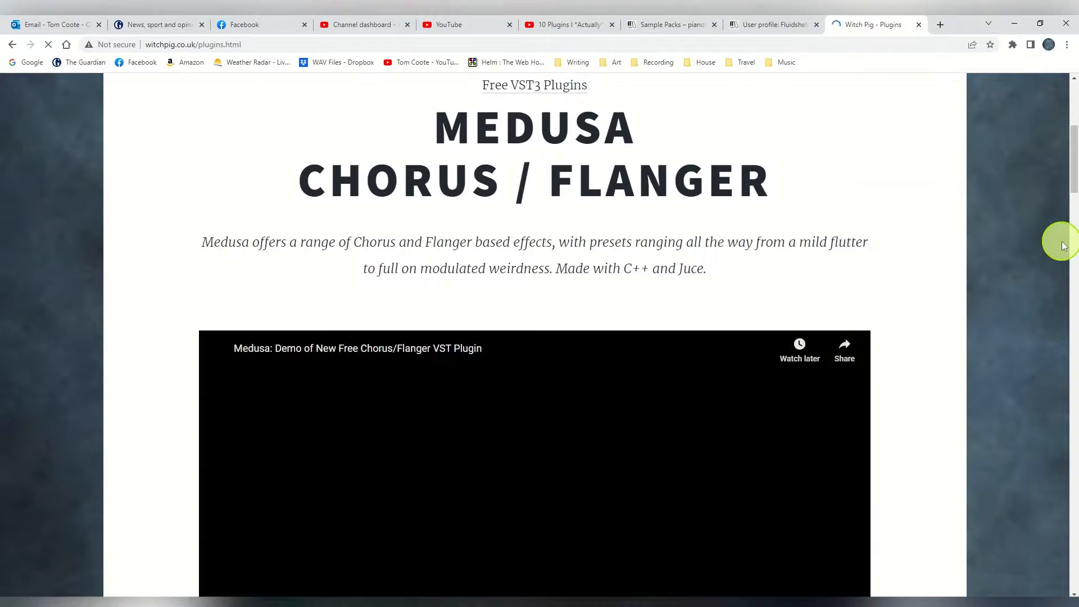
scroll(1063, 246, "down", 4)
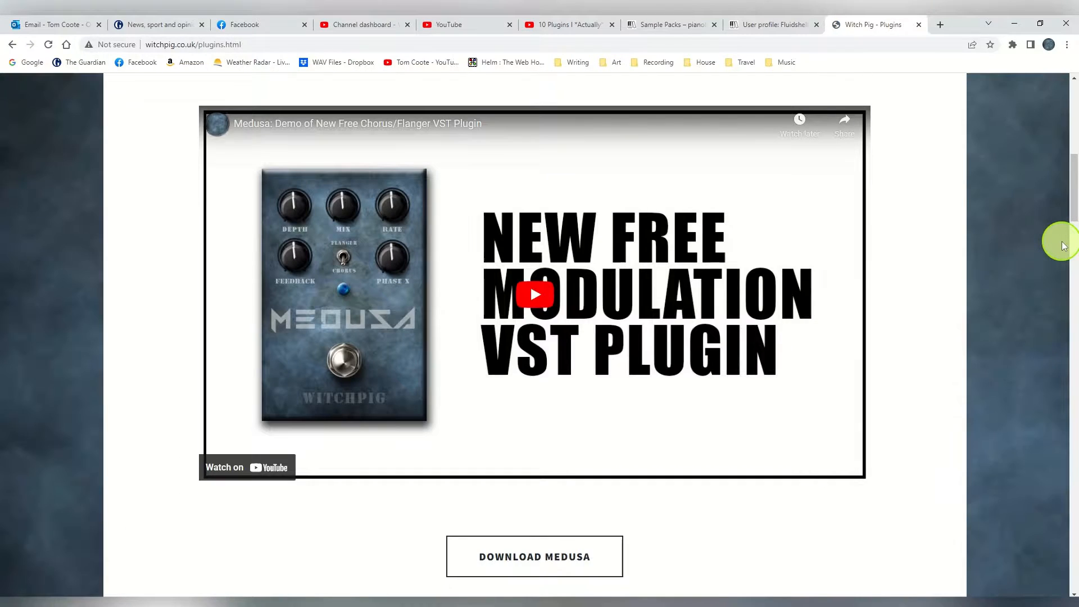